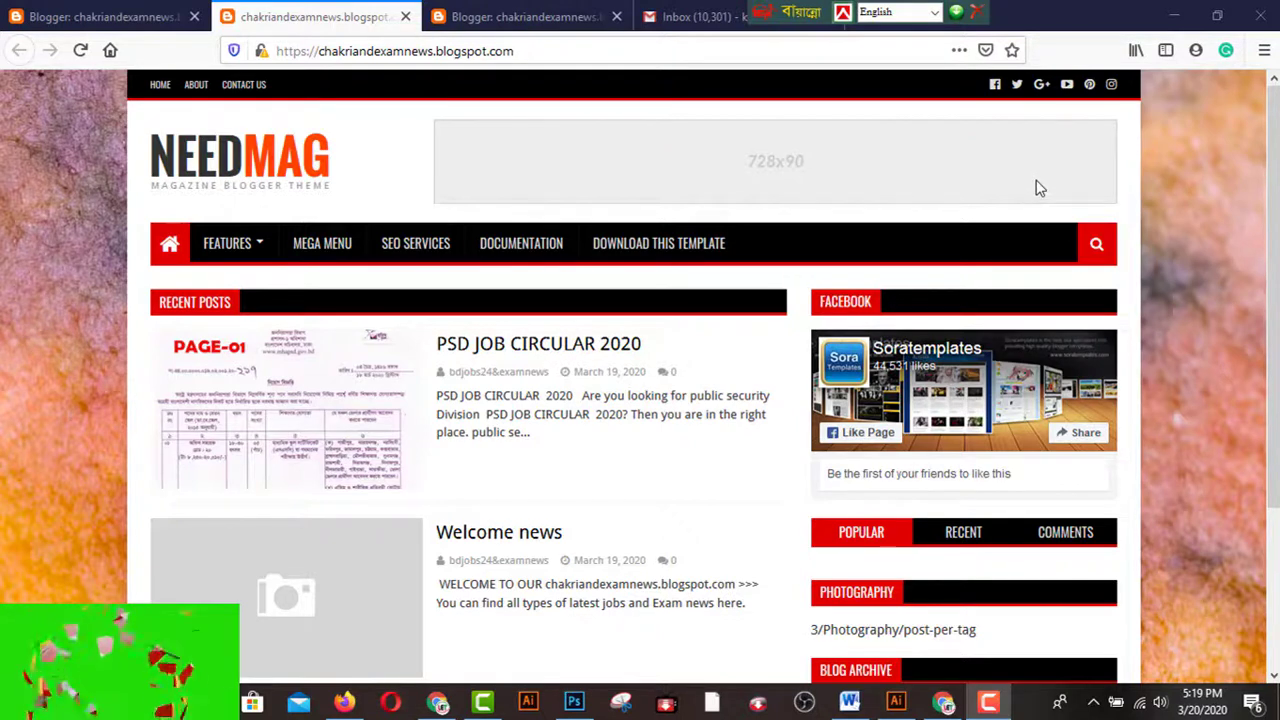
Review the Header Ads gadget in Blogger's Ads 728x90 layout section, then bring up CONTECT.jpg in Photoshop
click(440, 705)
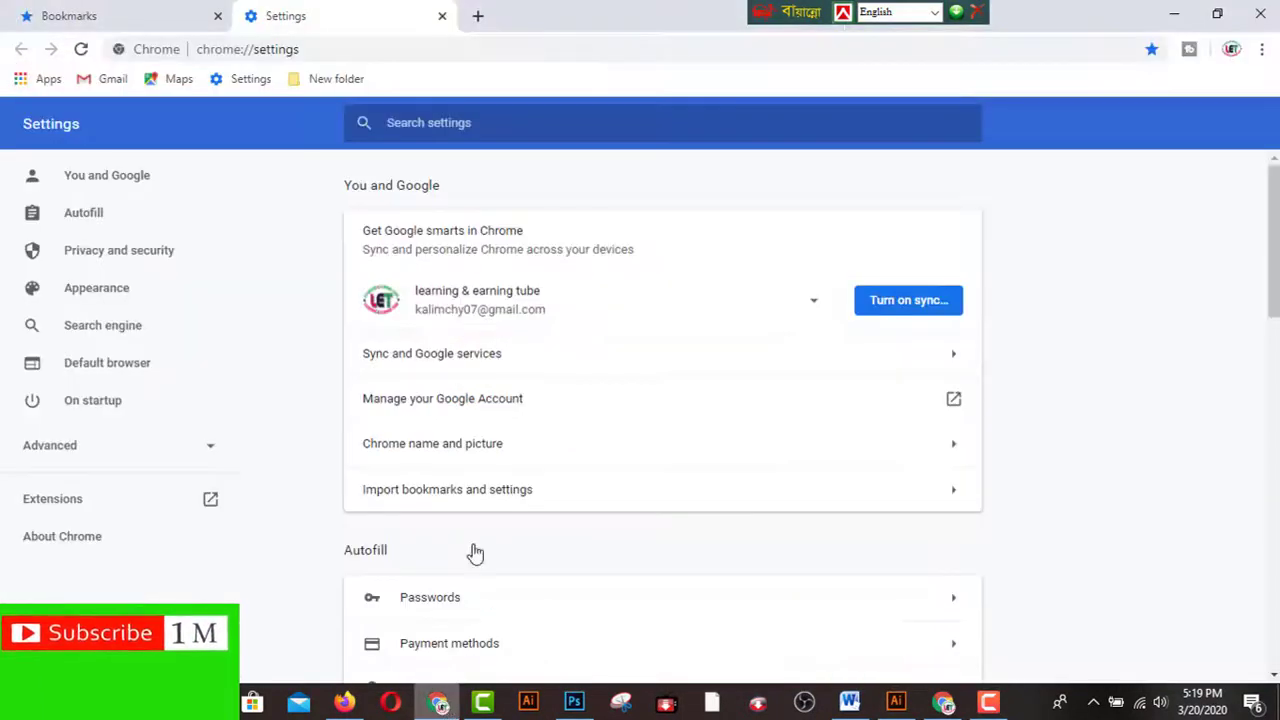
scroll(763, 410, down, 1)
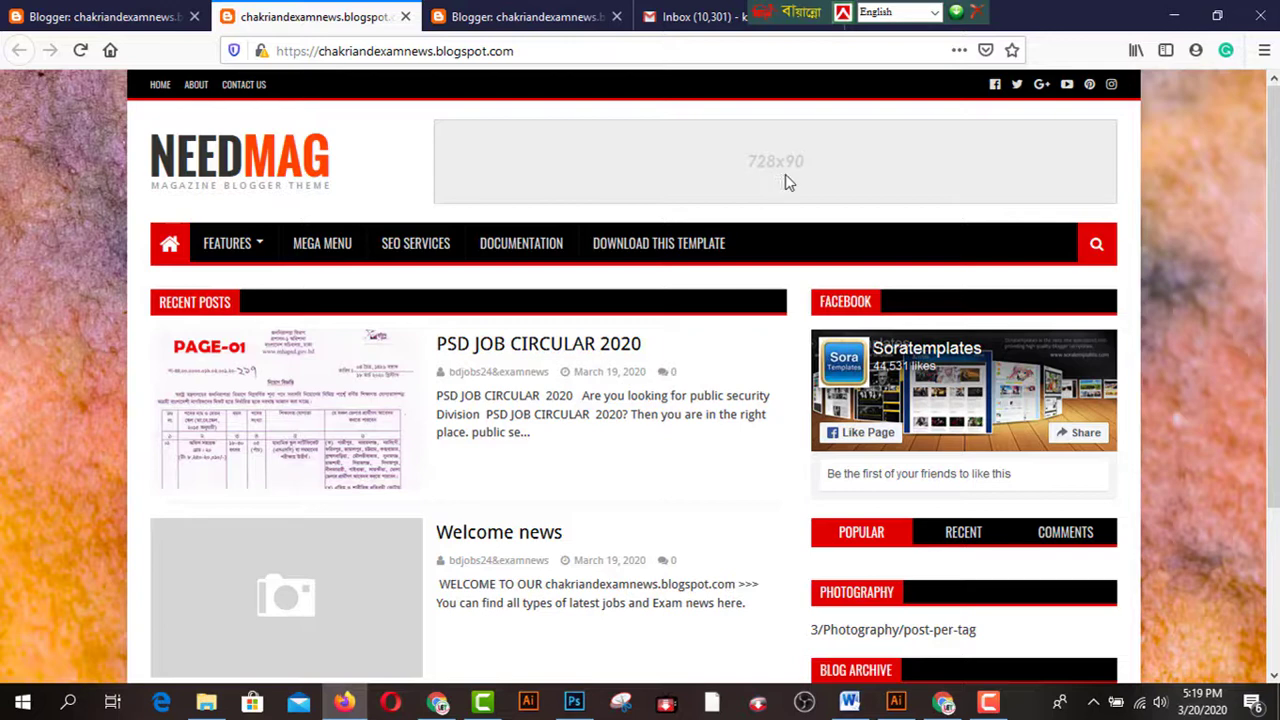
click(92, 20)
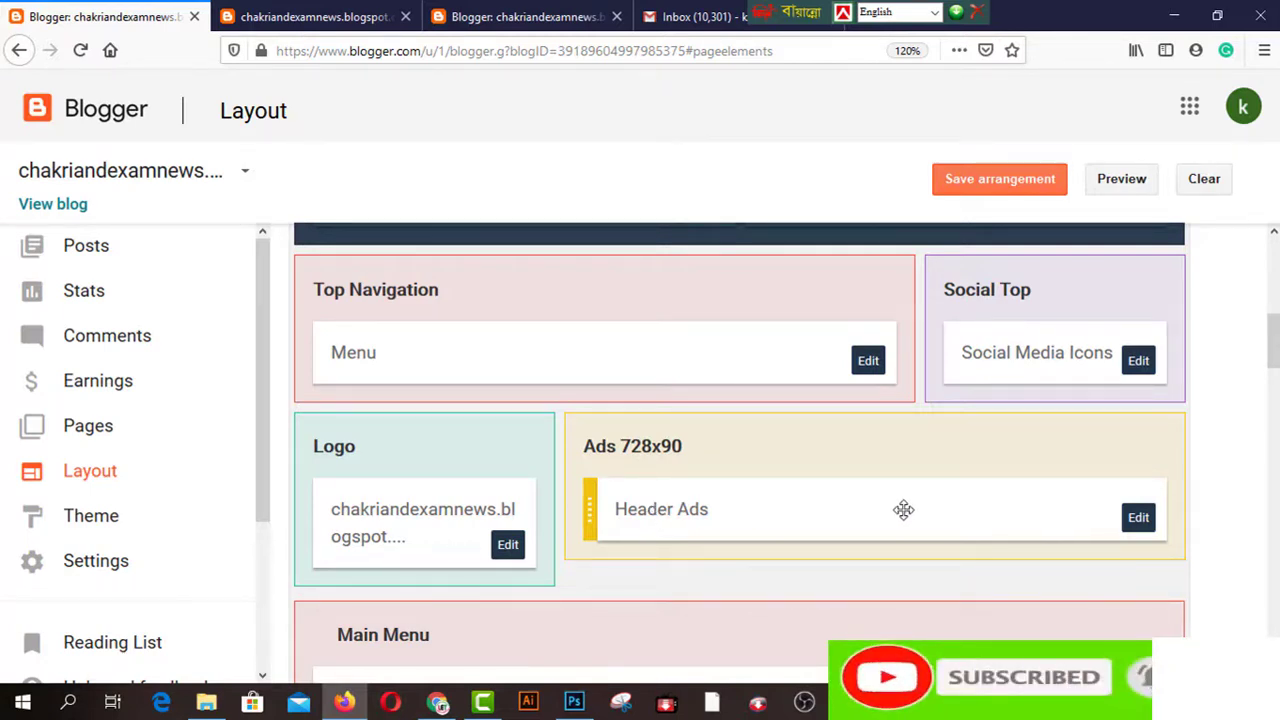
click(574, 703)
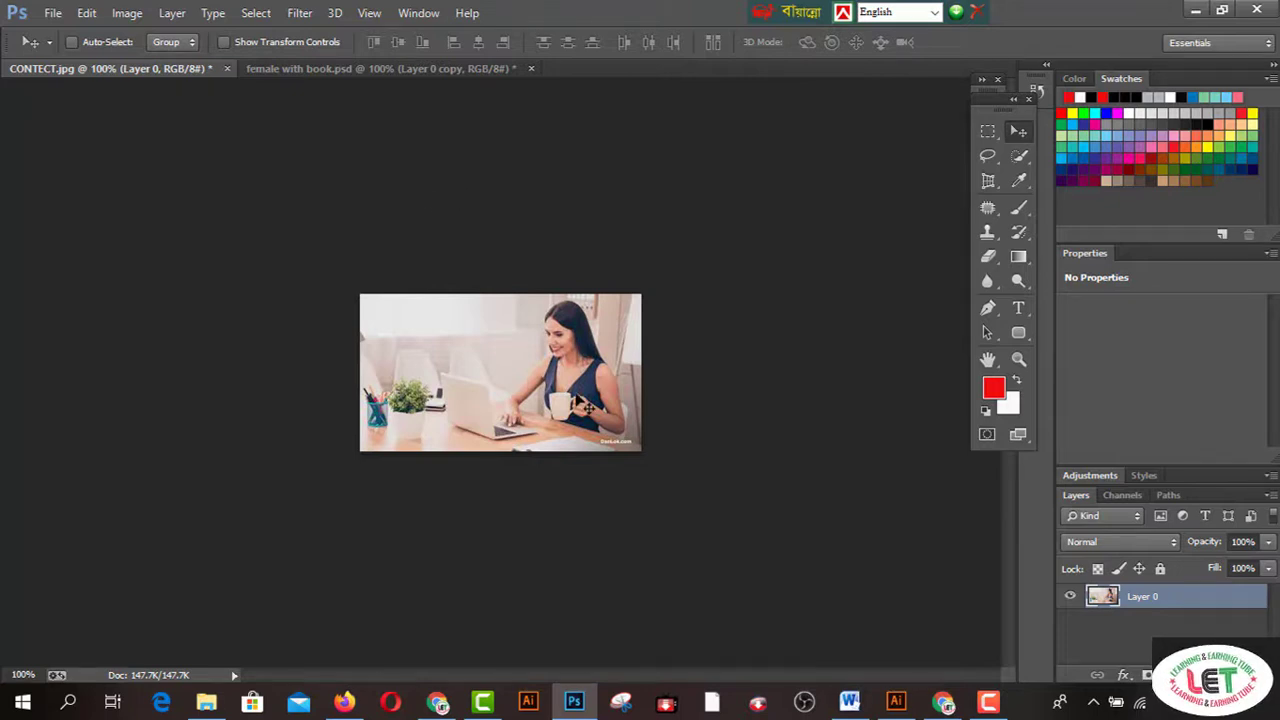
Brighten CONTECT.jpg with Levels, lowering the white input level to 224
click(431, 67)
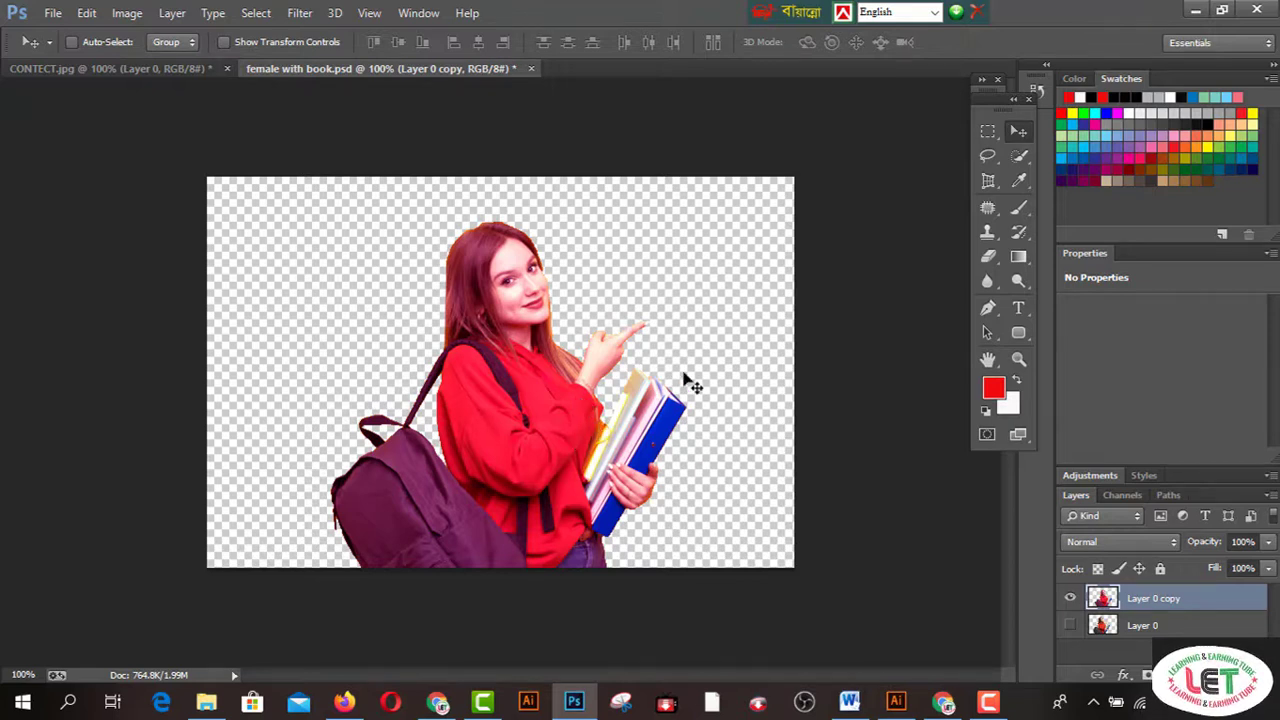
click(190, 70)
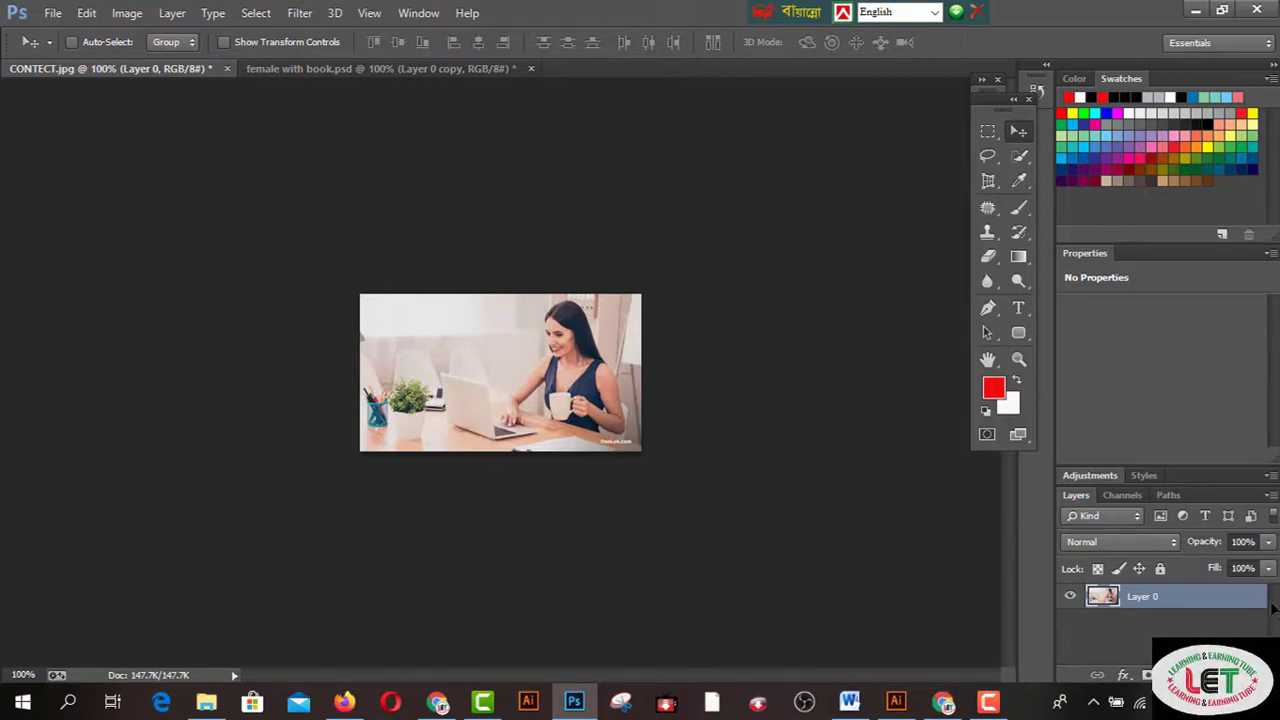
key(ctrl+l)
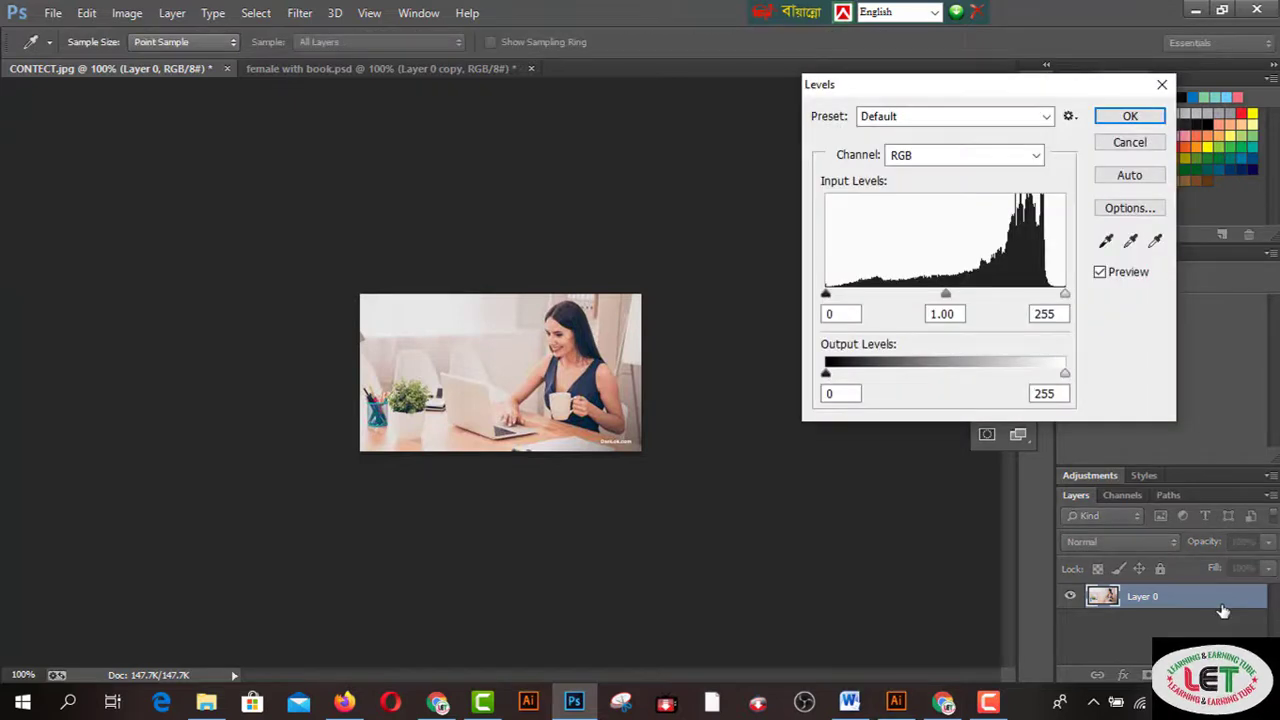
drag(1064, 294, 1037, 297)
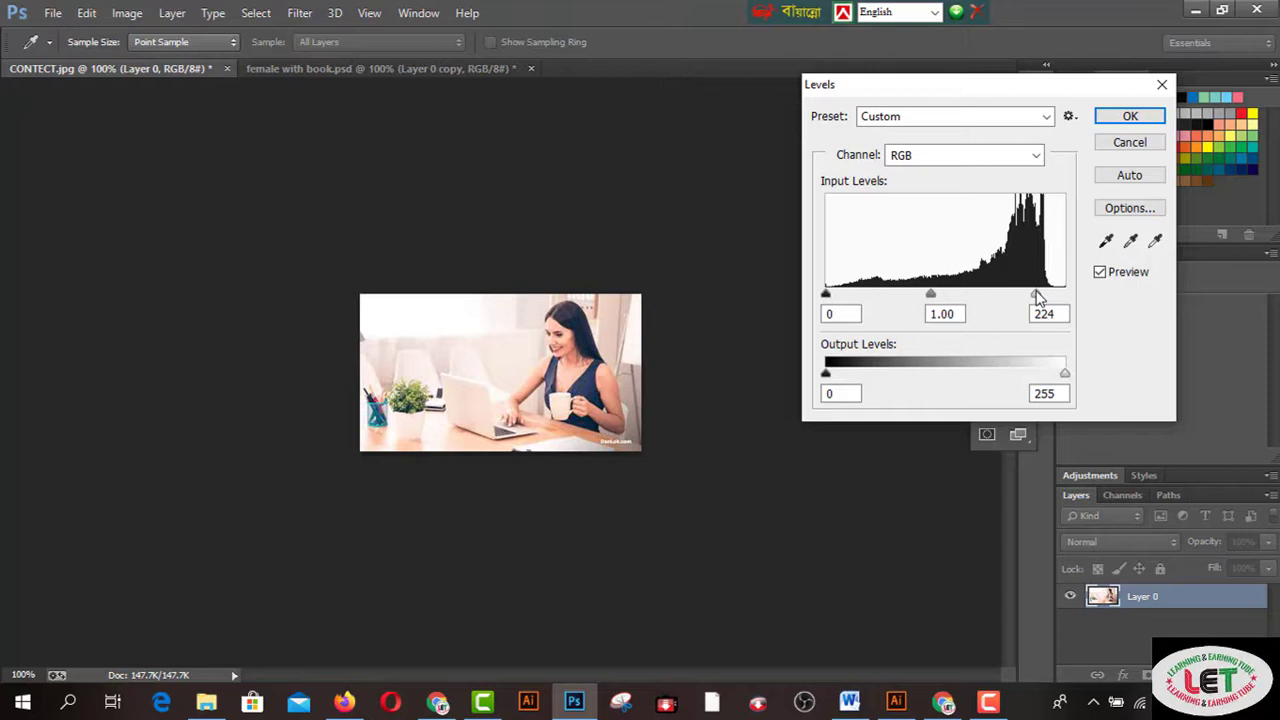
click(1118, 116)
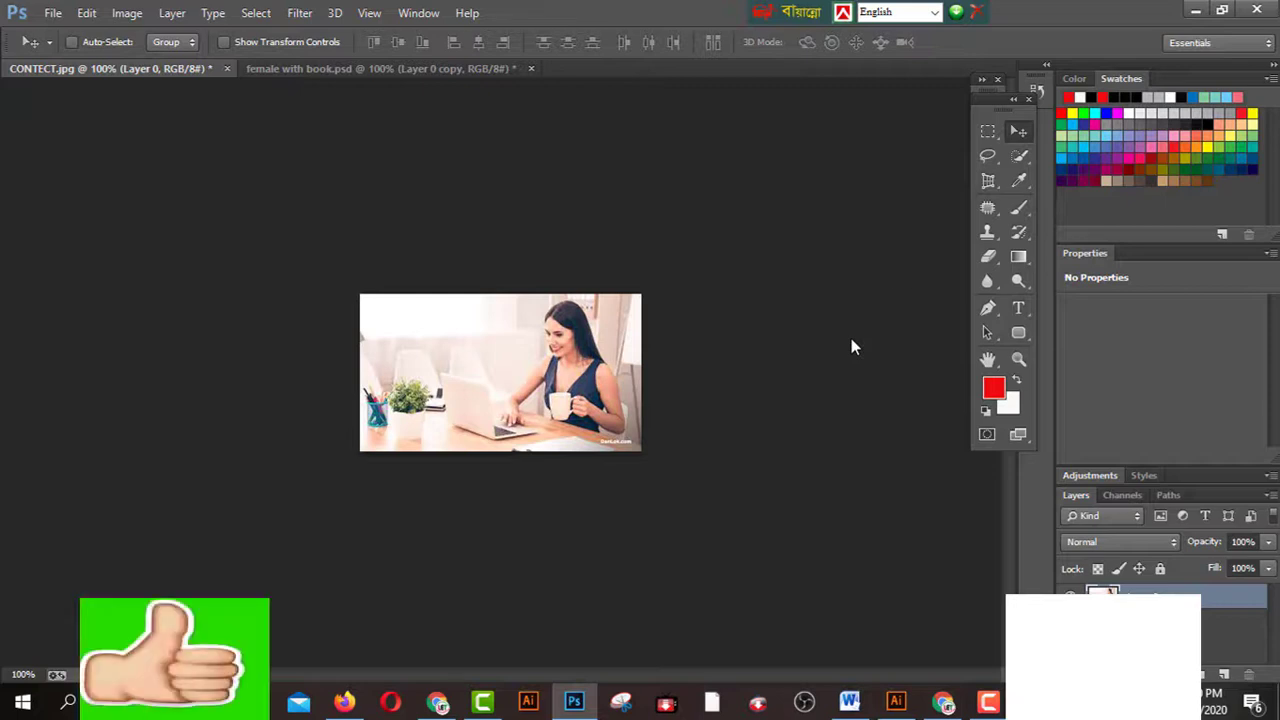
Tint the photo pinkish-magenta with a Color Balance of +22, -64, 0 on midtones
key(ctrl+b)
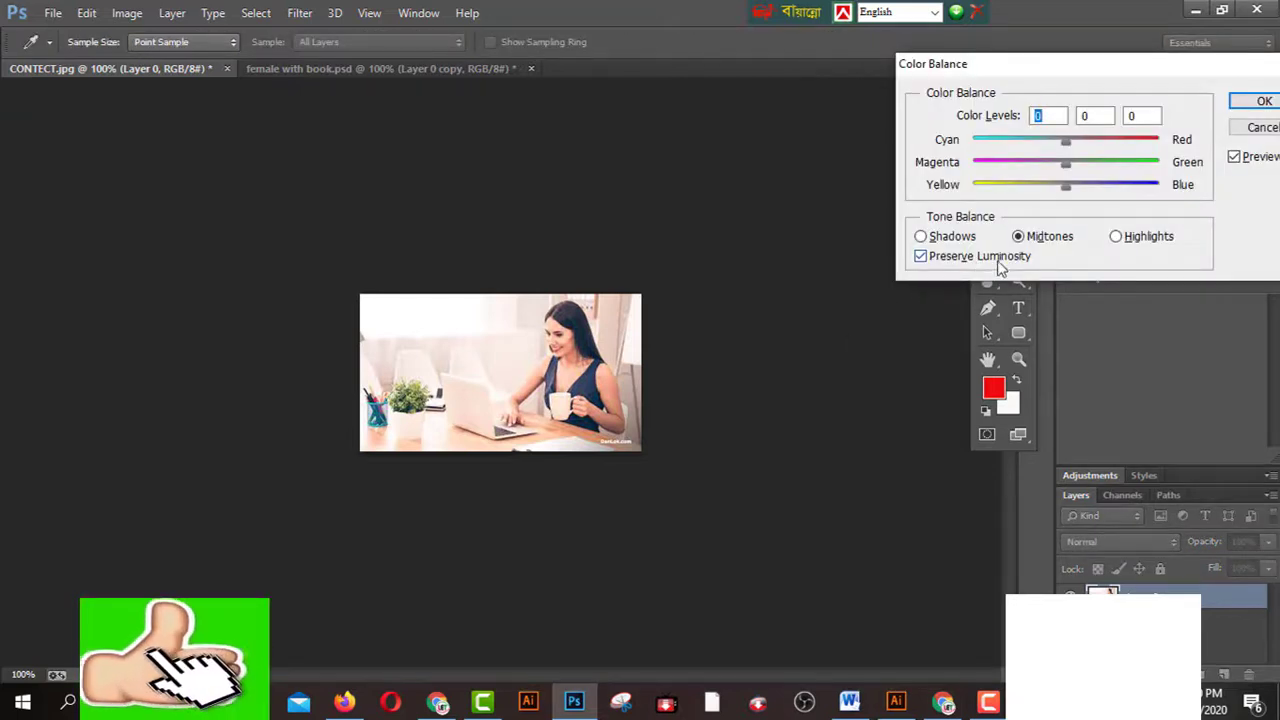
mouse_move(1066, 164)
mouse_down()
mouse_move(1006, 168)
mouse_move(1086, 142)
mouse_up()
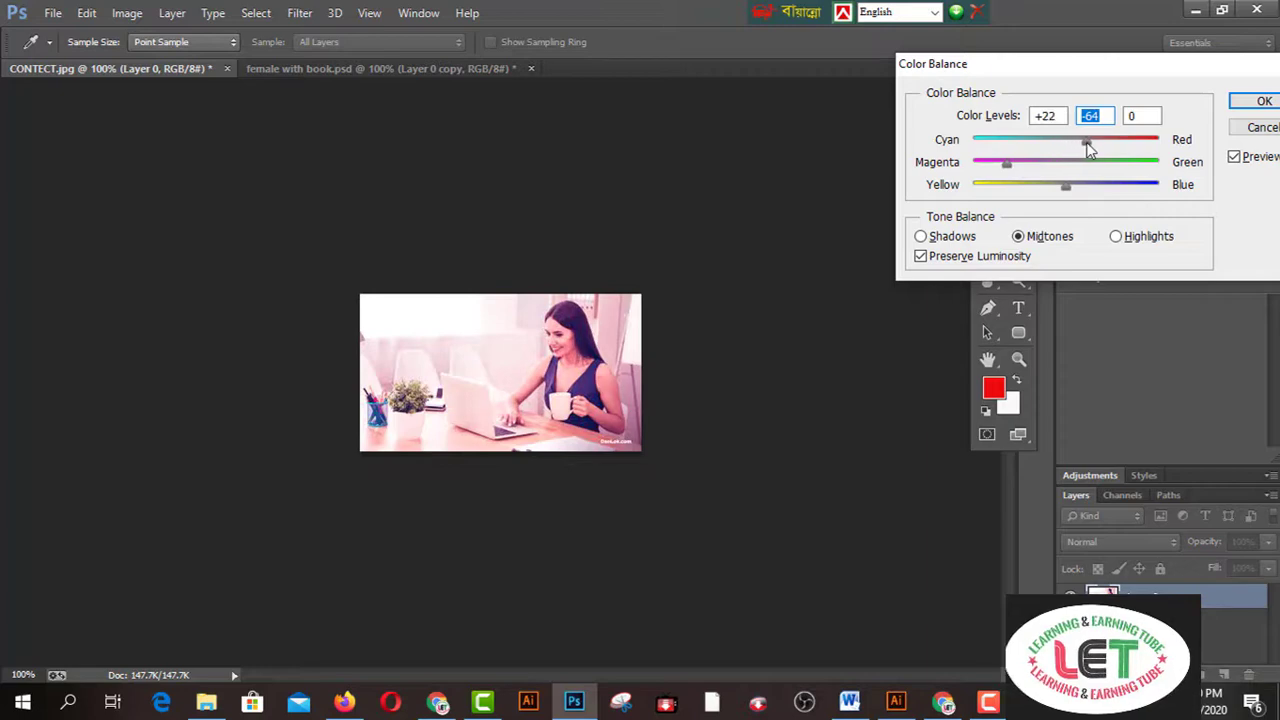
click(1262, 104)
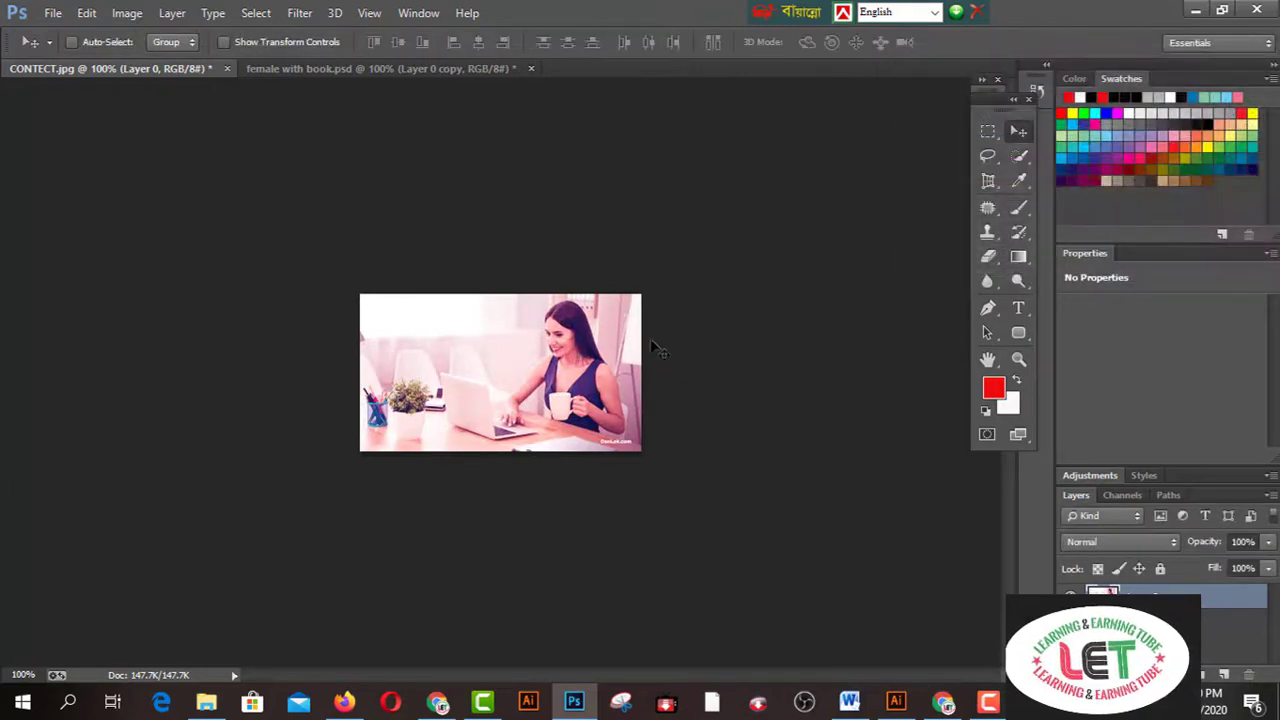
Save the tinted photo to the Desktop as a quality-12 JPEG named 'fe', then show female with book.psd
click(52, 13)
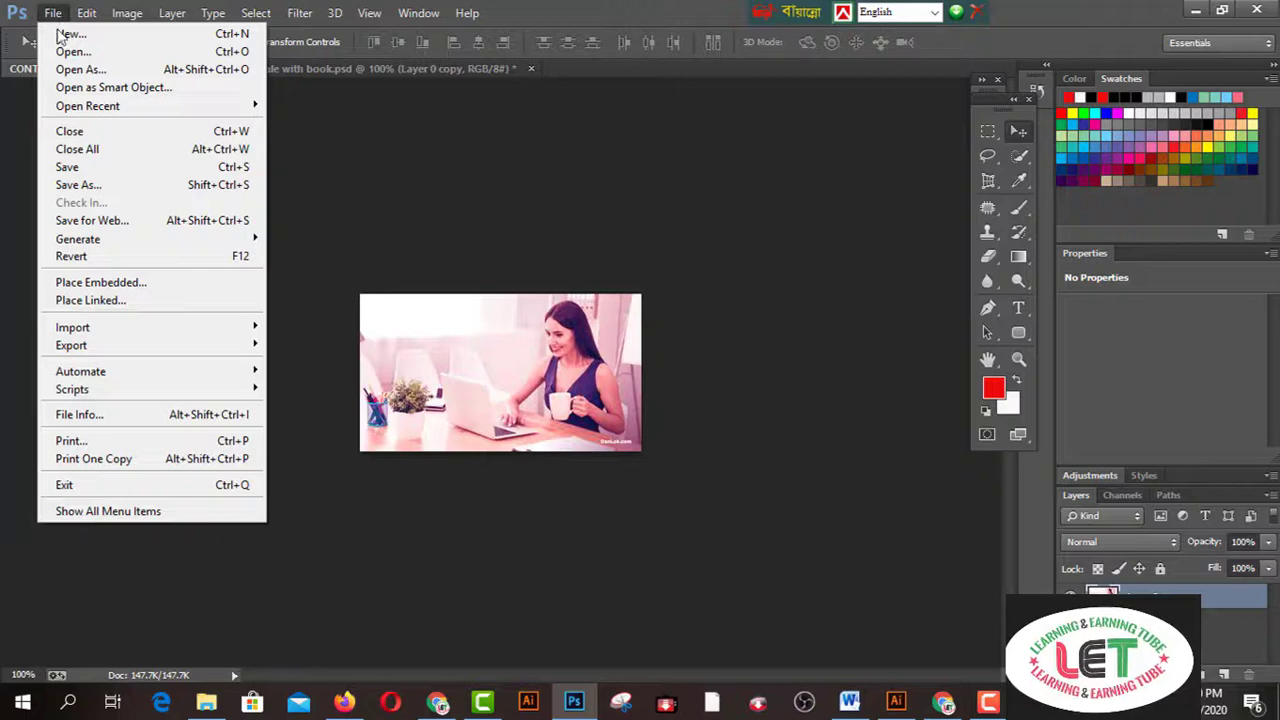
click(76, 187)
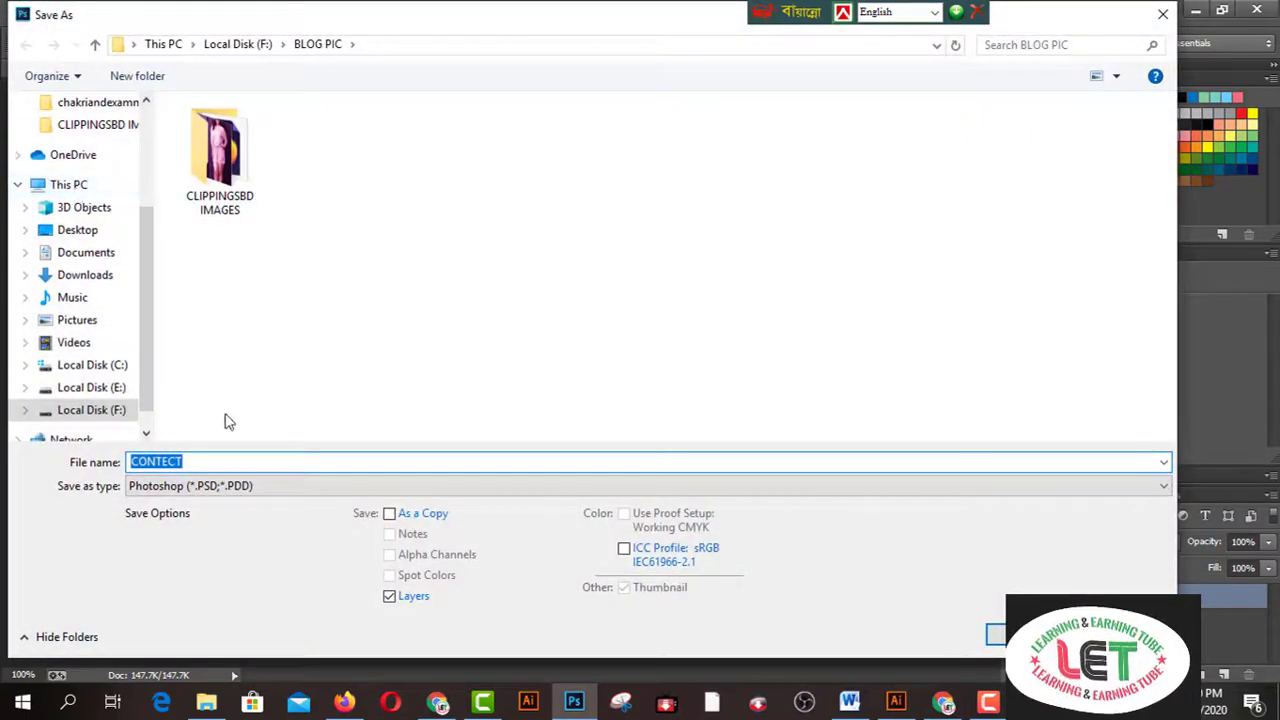
click(240, 487)
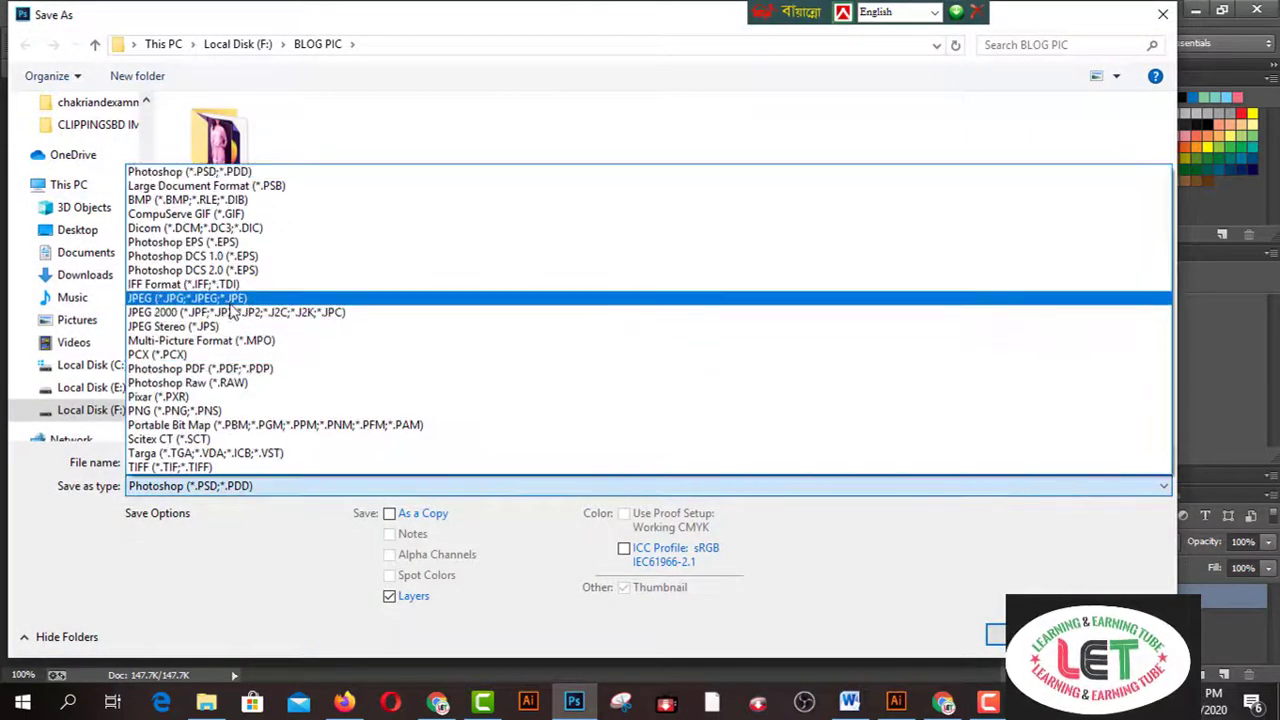
click(230, 300)
click(77, 230)
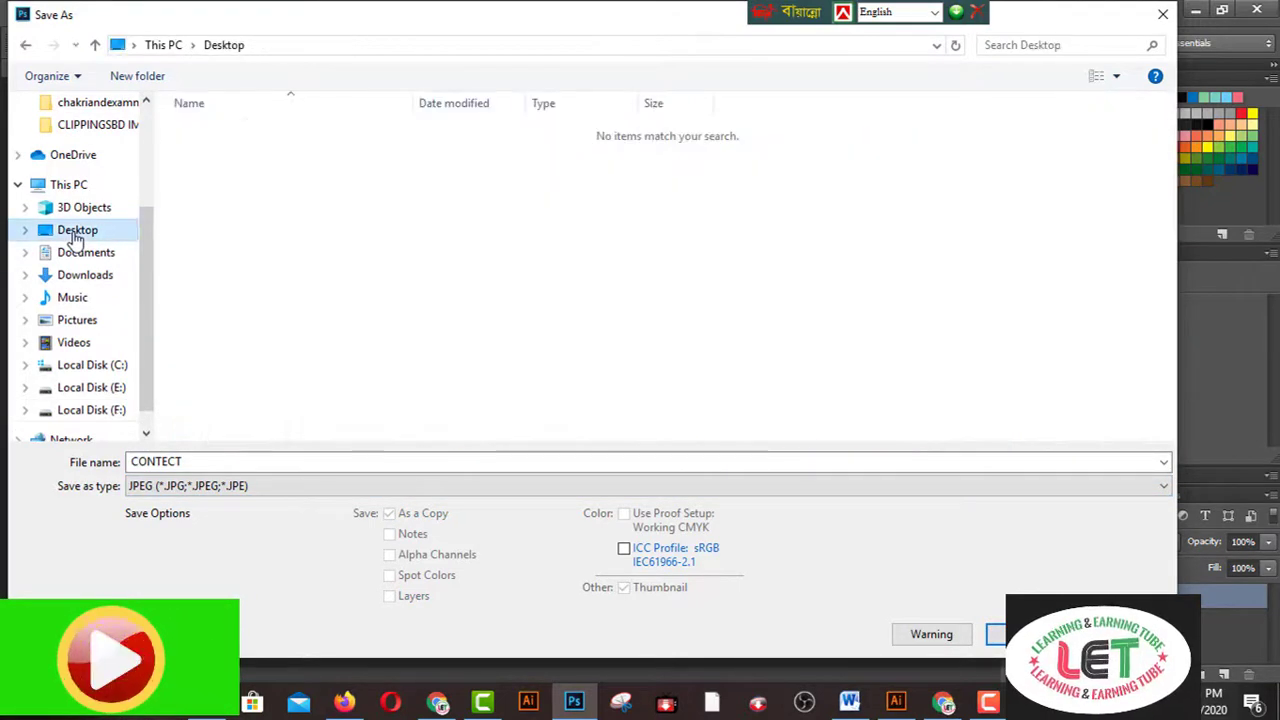
double_click(203, 459)
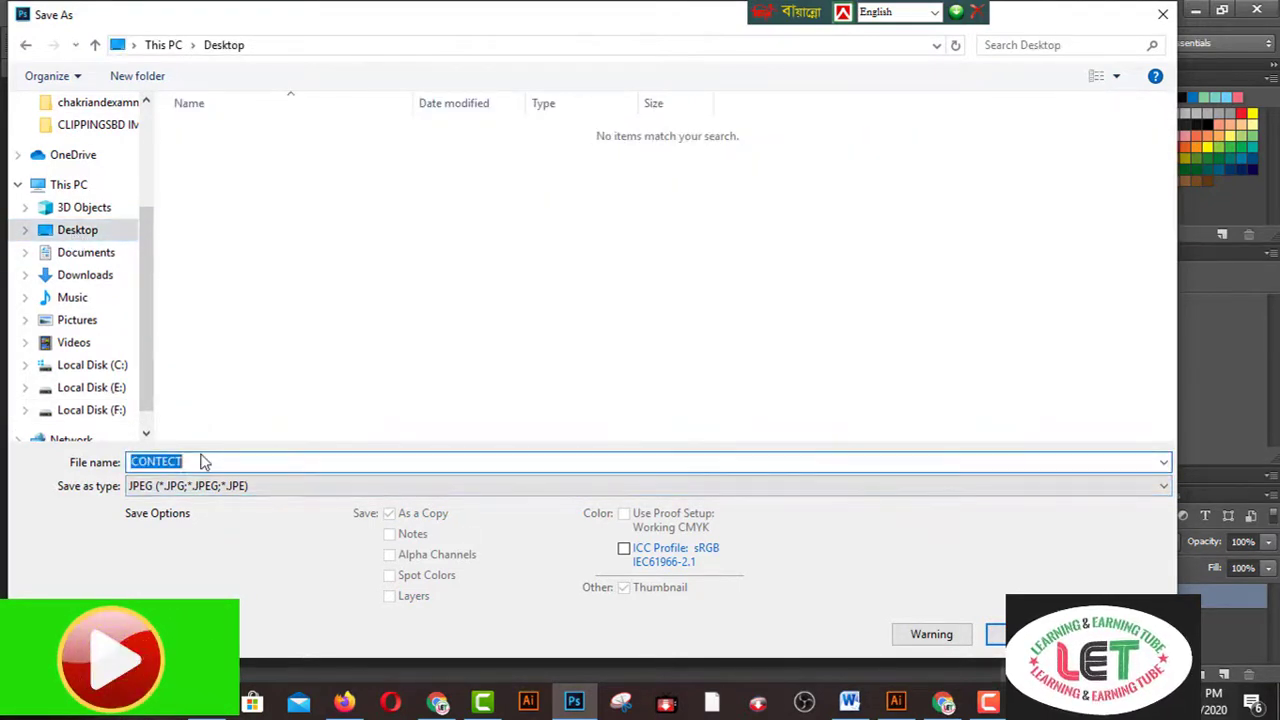
text(fe)
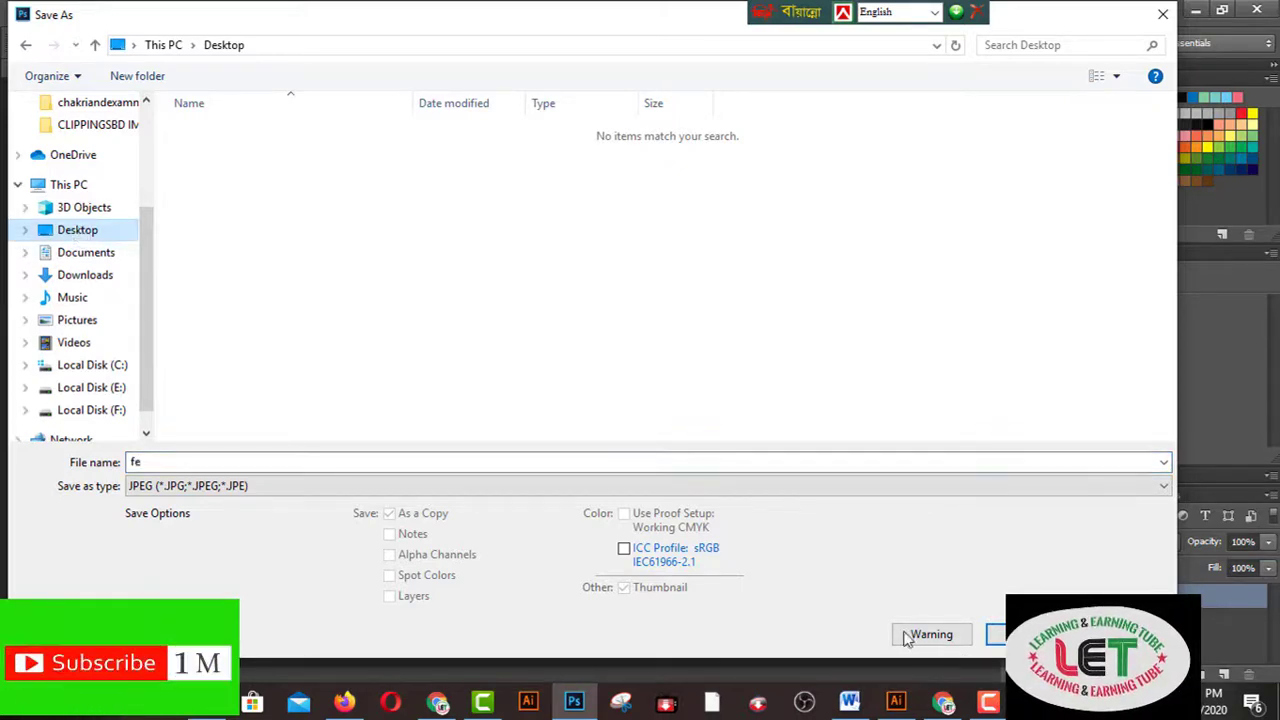
click(1010, 634)
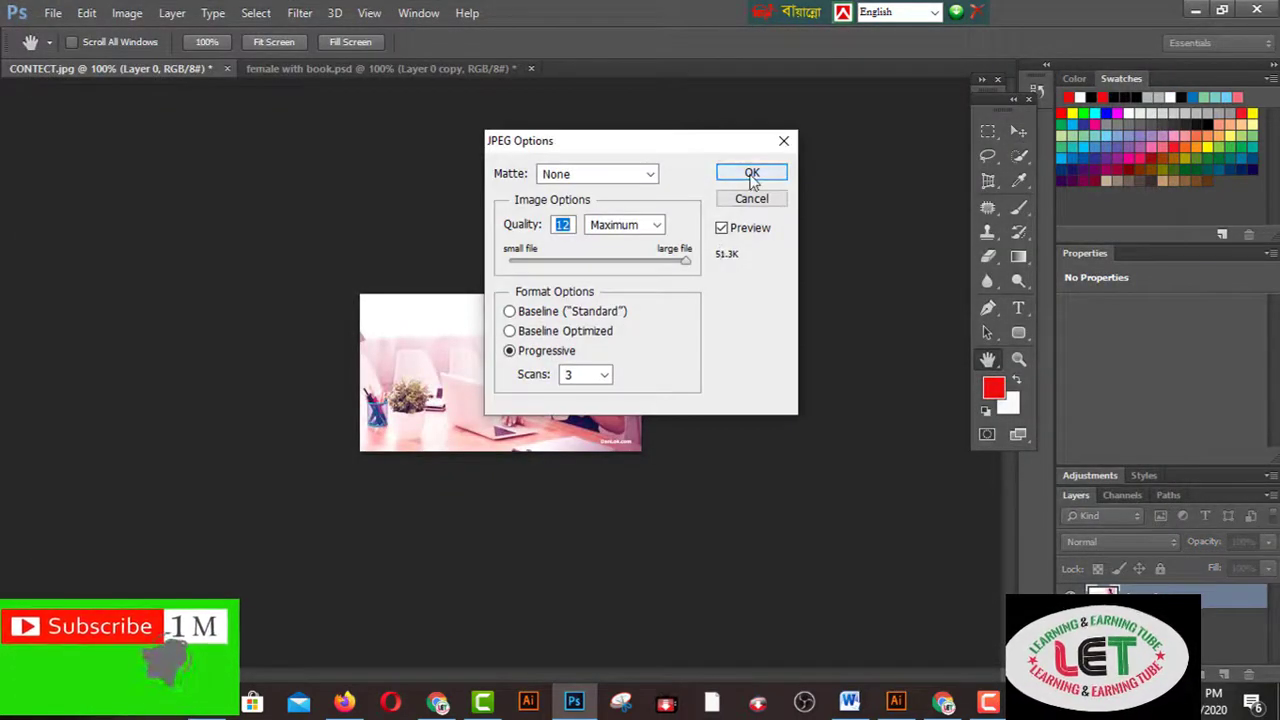
click(748, 170)
click(435, 69)
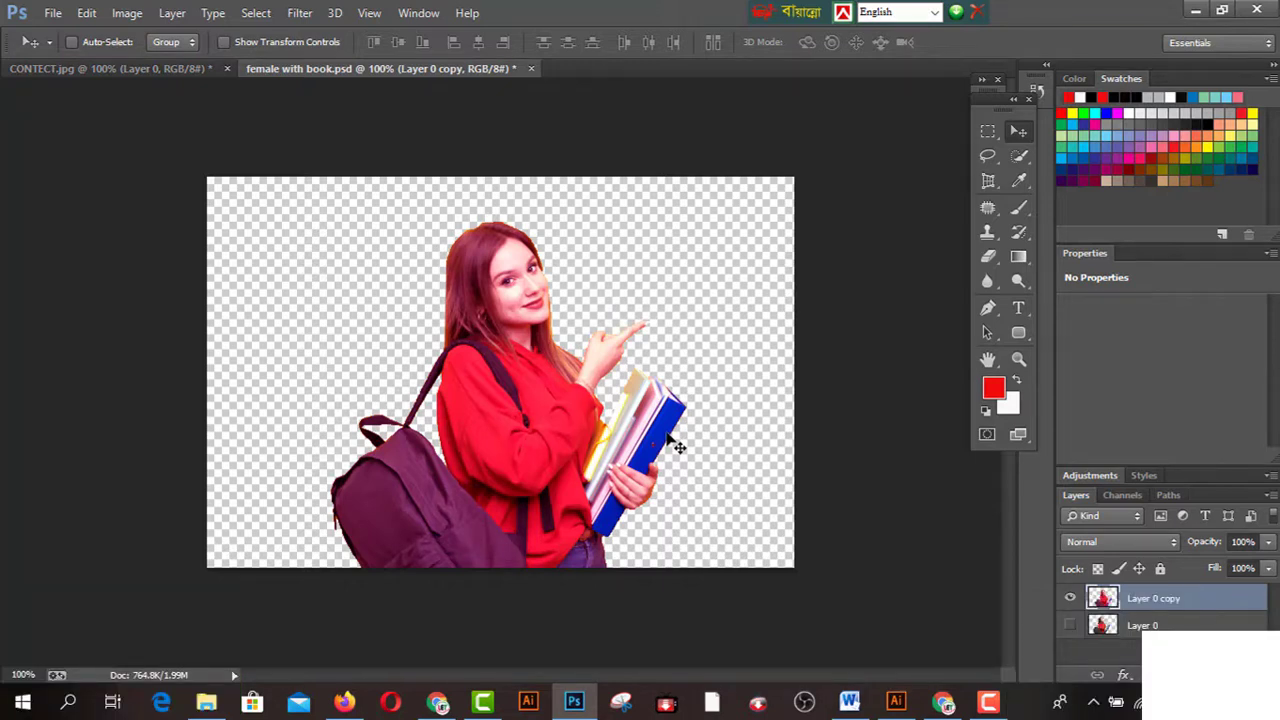
Save the woman-with-books cutout to the Desktop as a quality-12 JPEG named 'female with book1'
click(1021, 160)
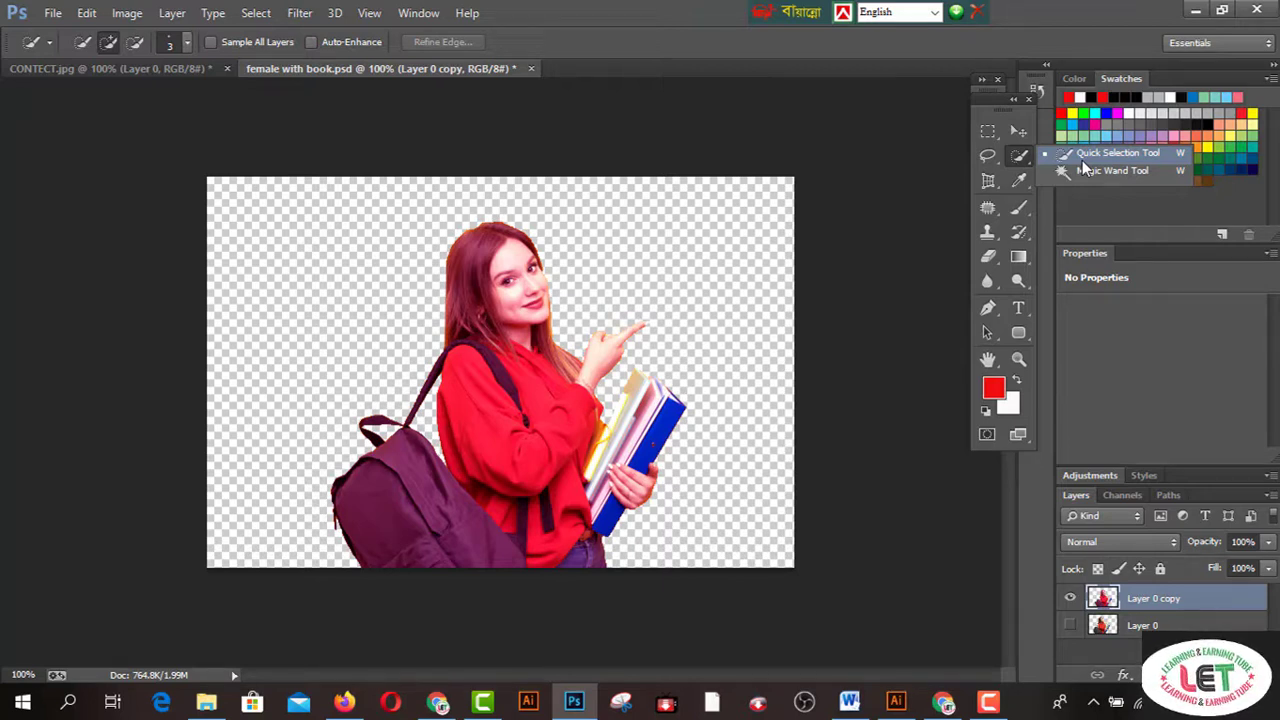
click(1020, 132)
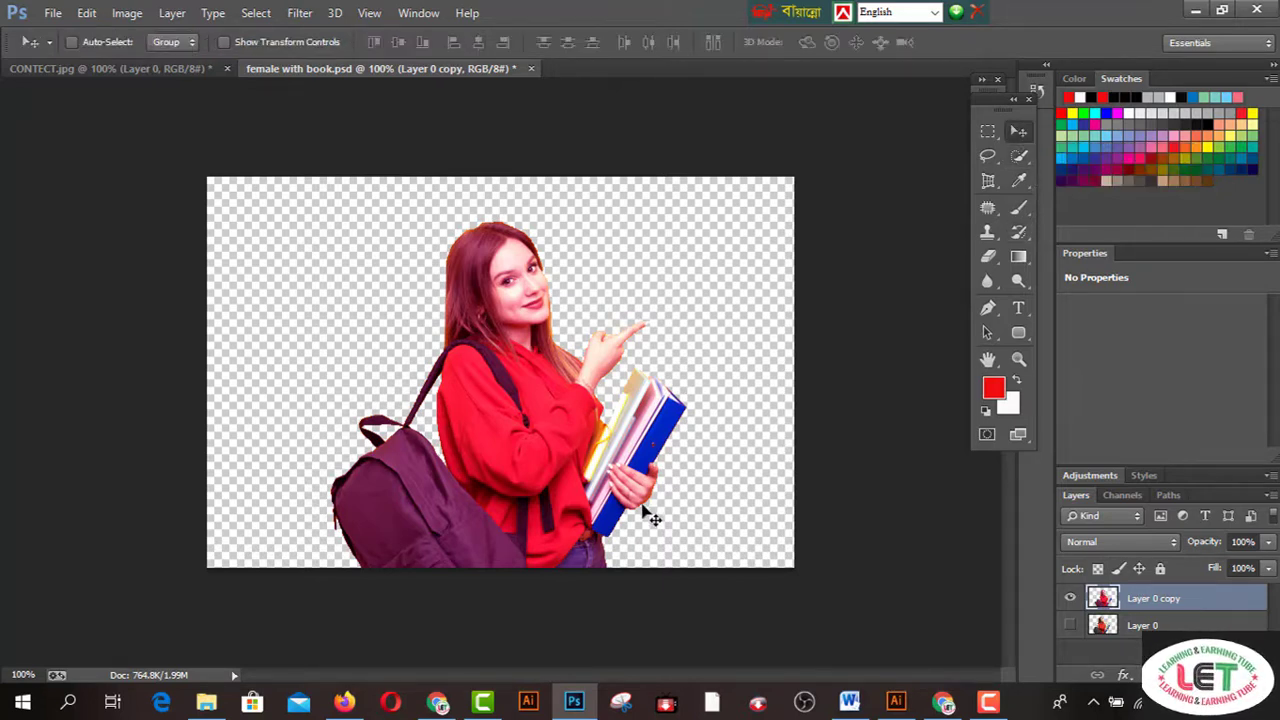
click(53, 13)
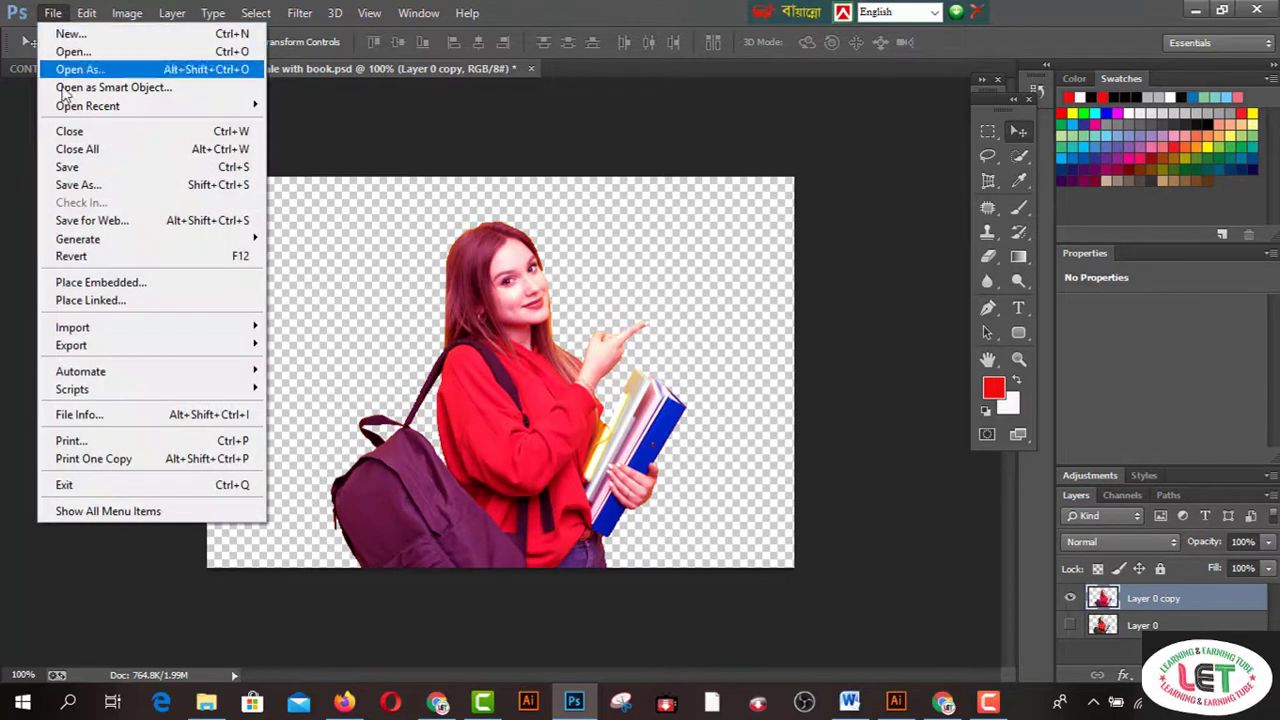
click(68, 186)
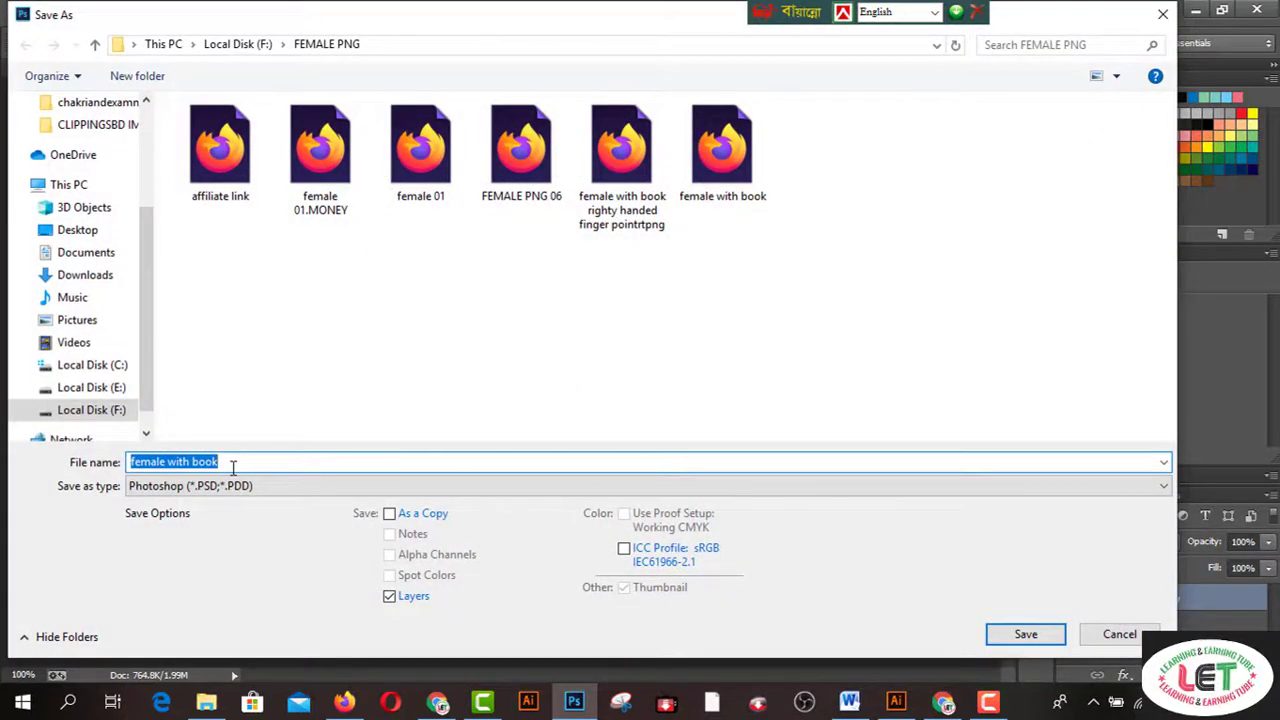
click(232, 467)
text(1)
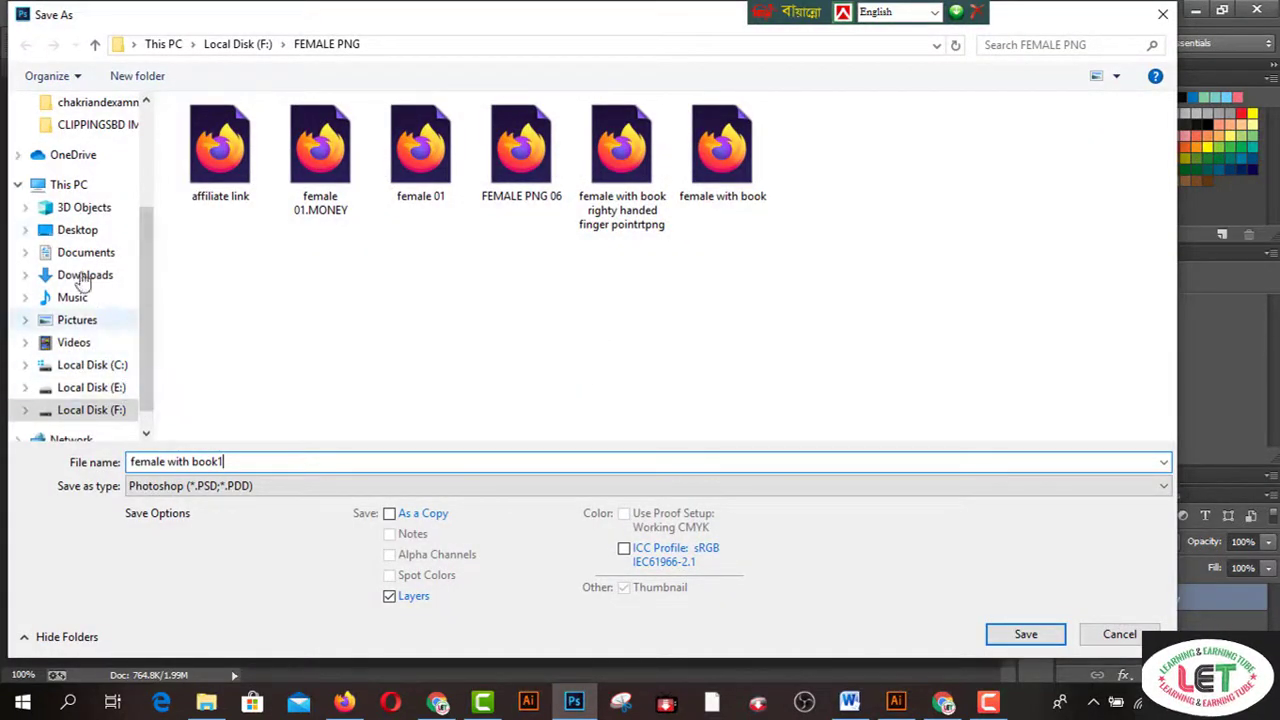
click(78, 230)
click(283, 487)
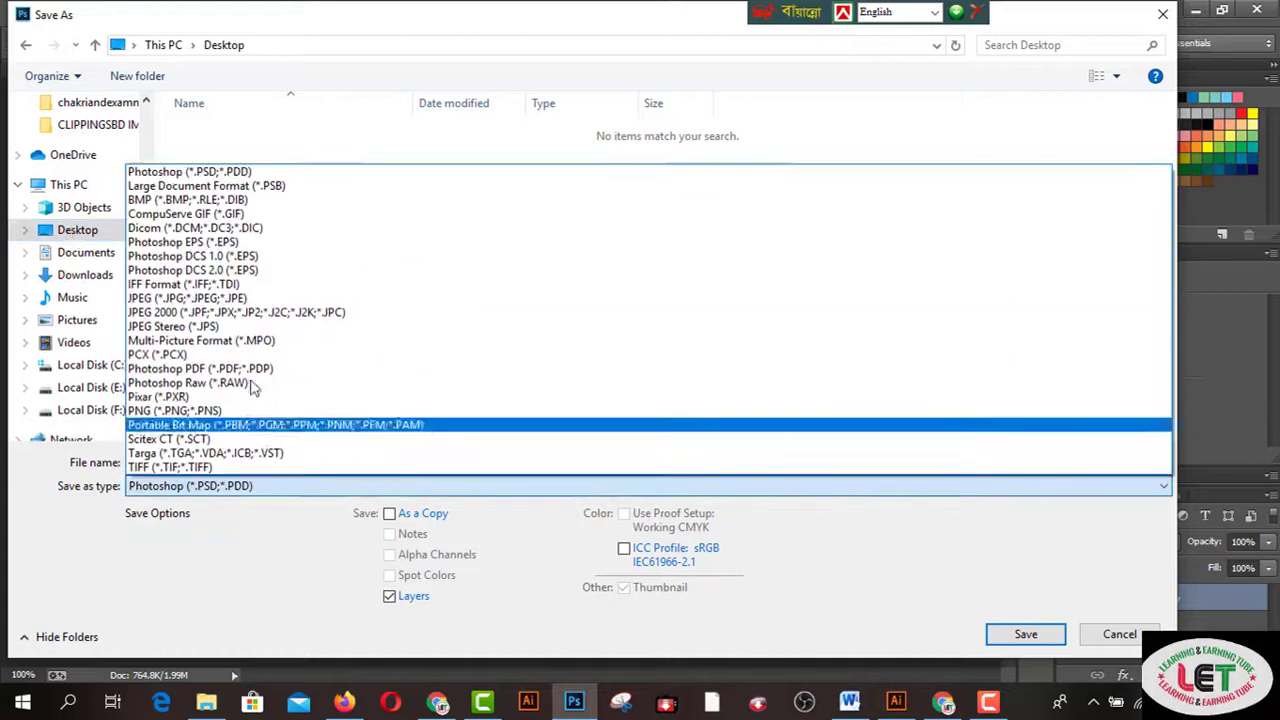
click(238, 302)
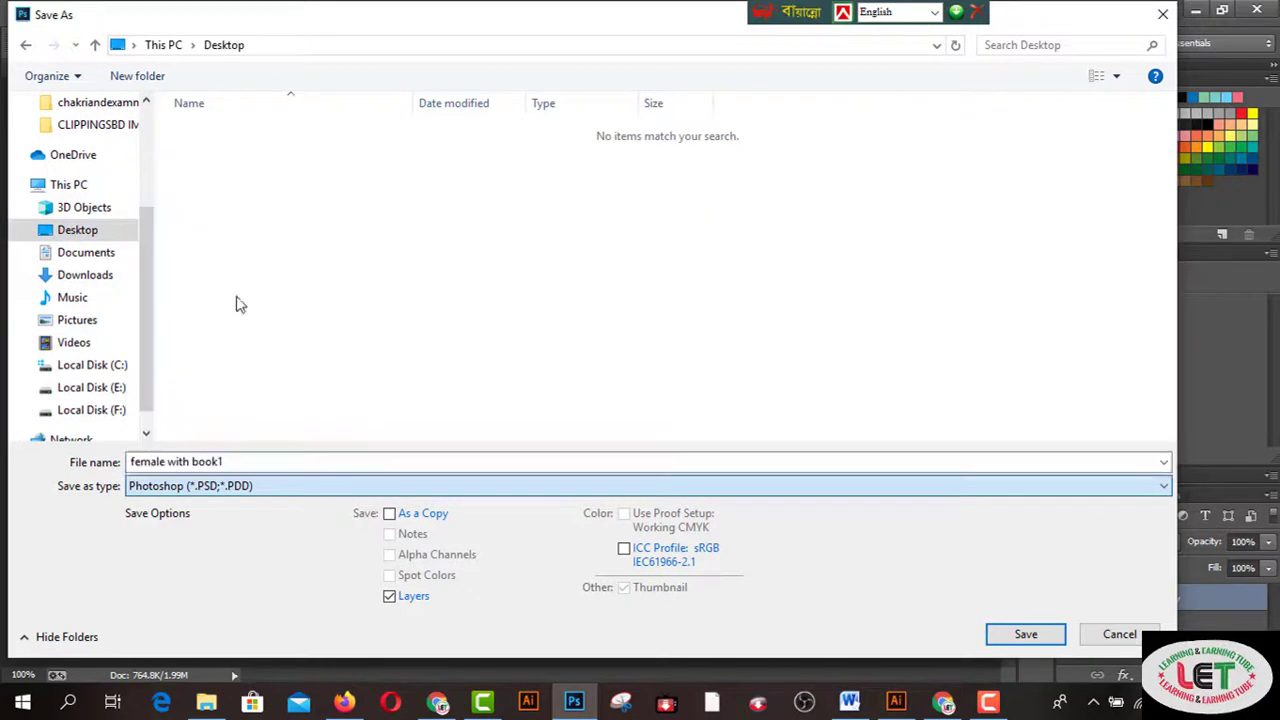
click(1025, 635)
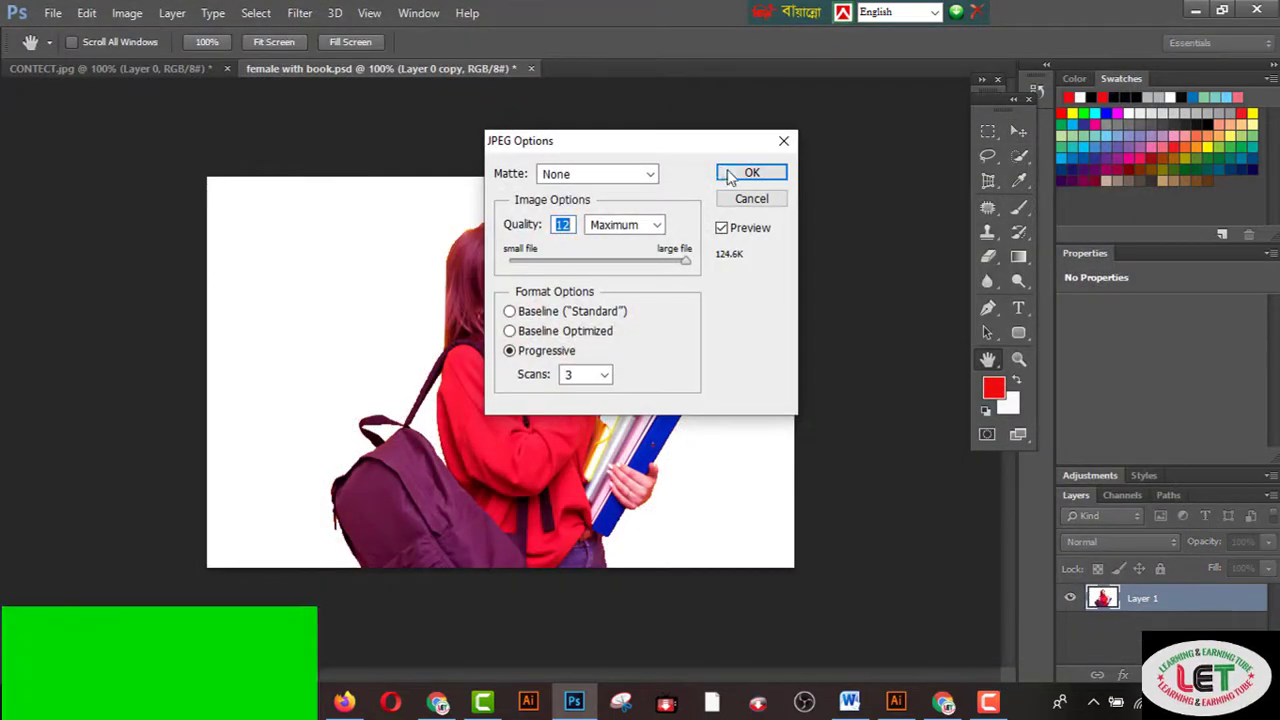
click(751, 173)
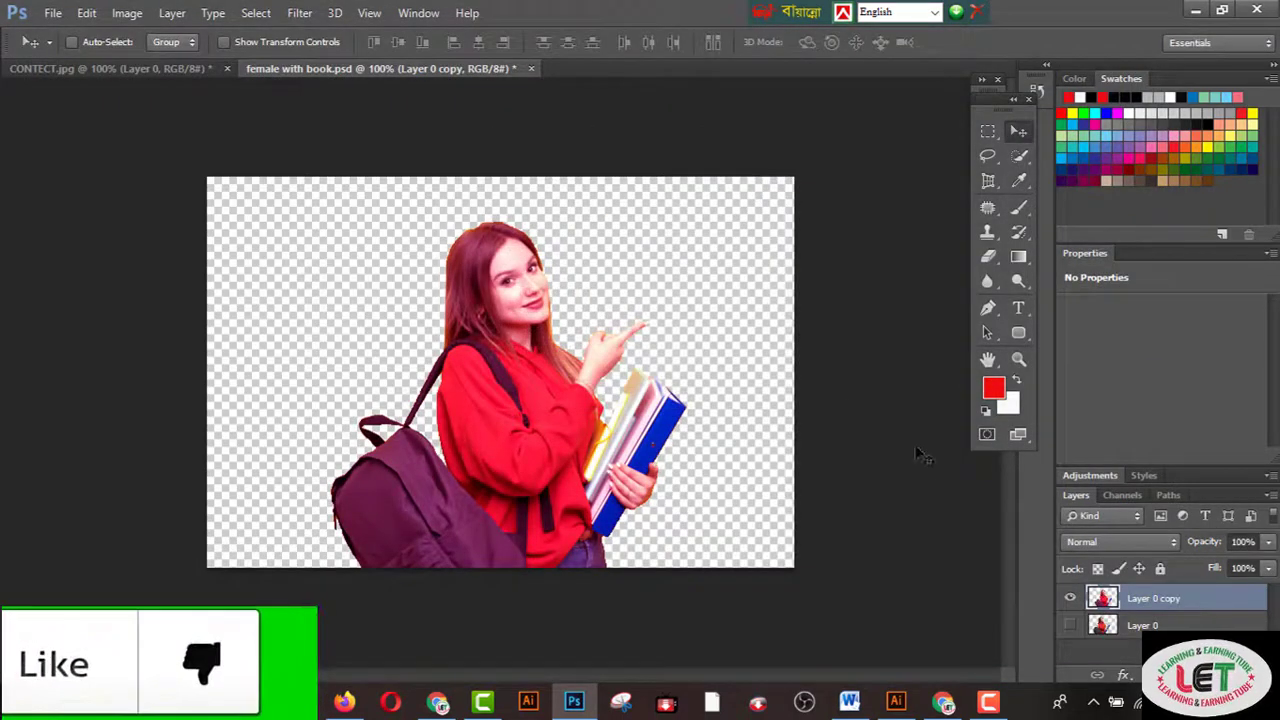
Return to the Illustrator banner and open the fe image from the Desktop
click(898, 704)
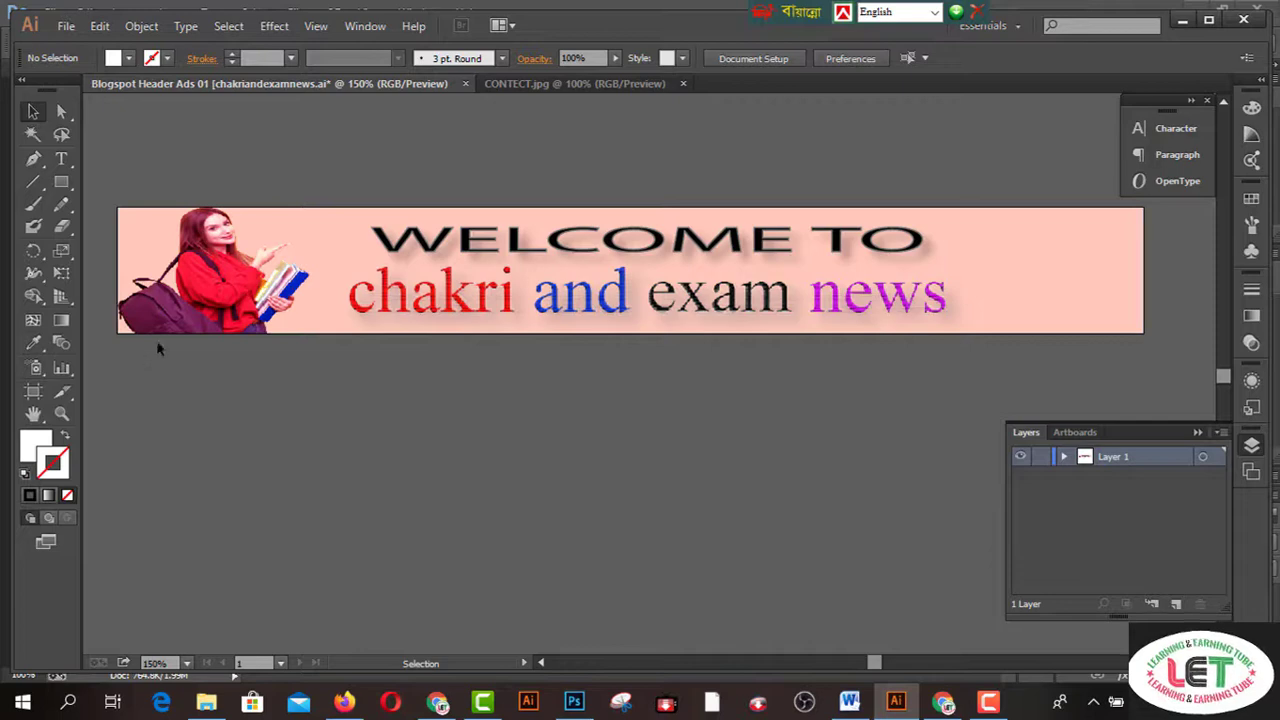
click(213, 298)
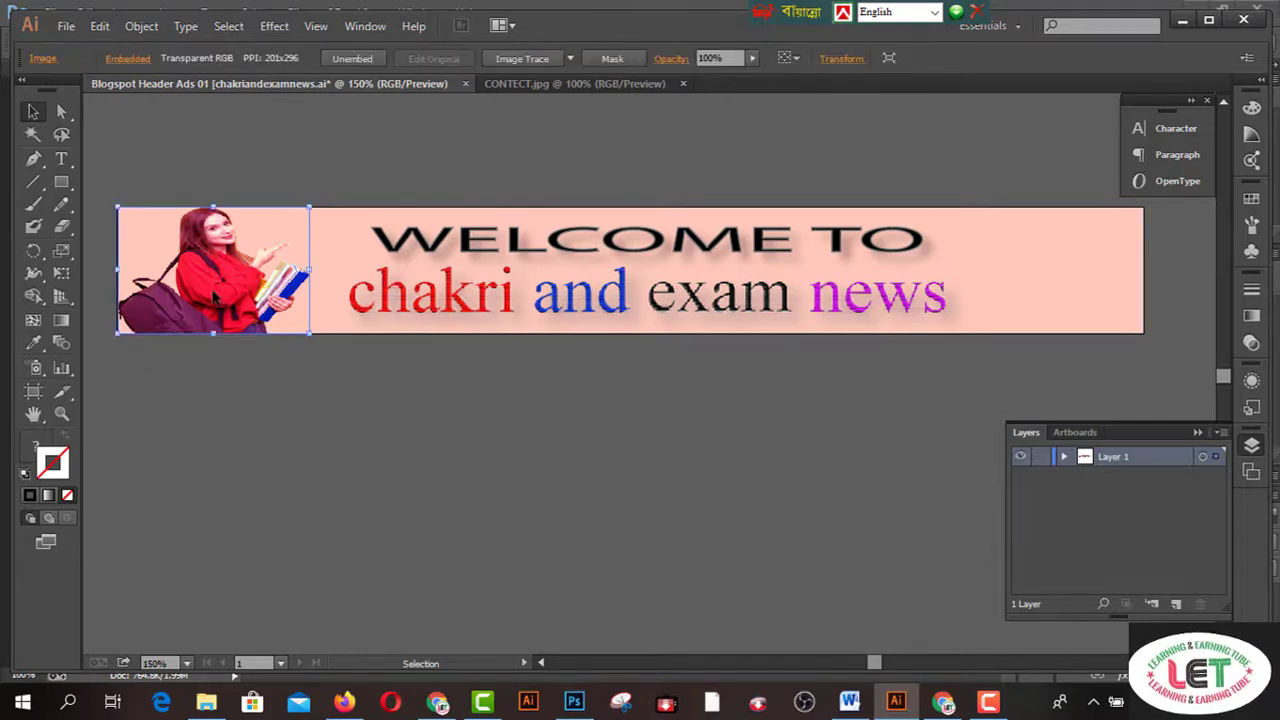
click(66, 28)
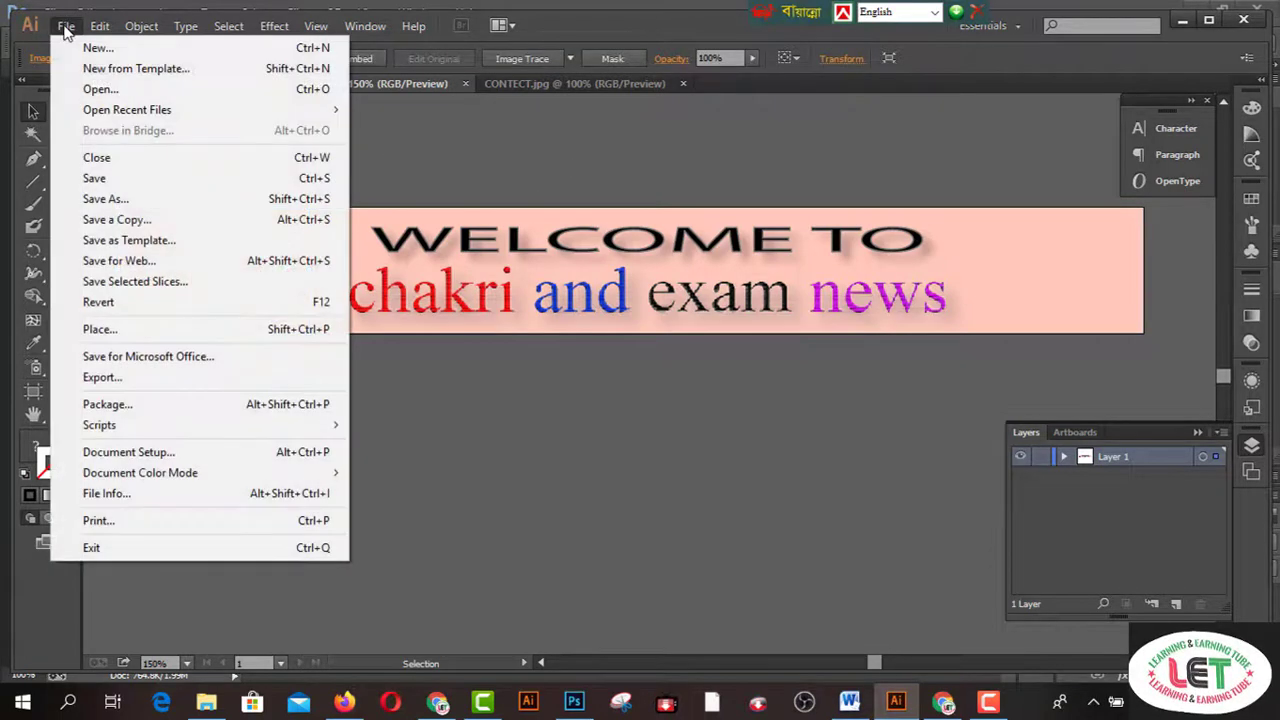
click(84, 92)
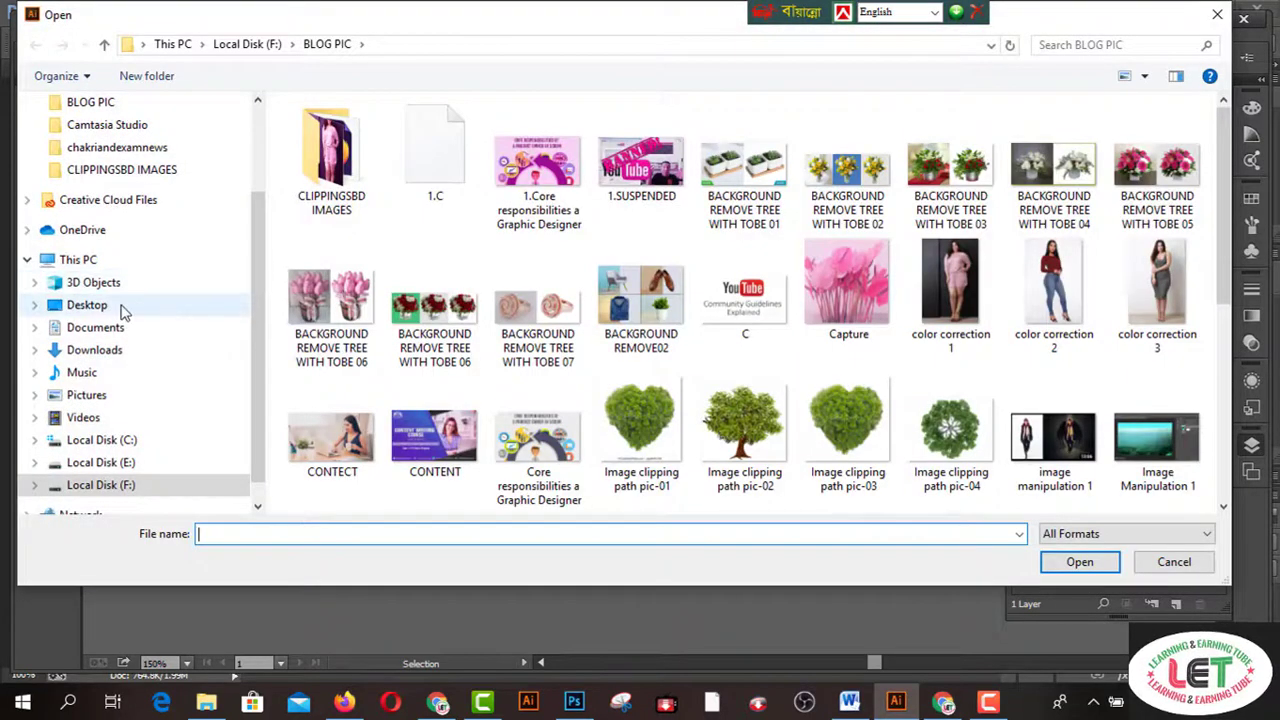
click(100, 305)
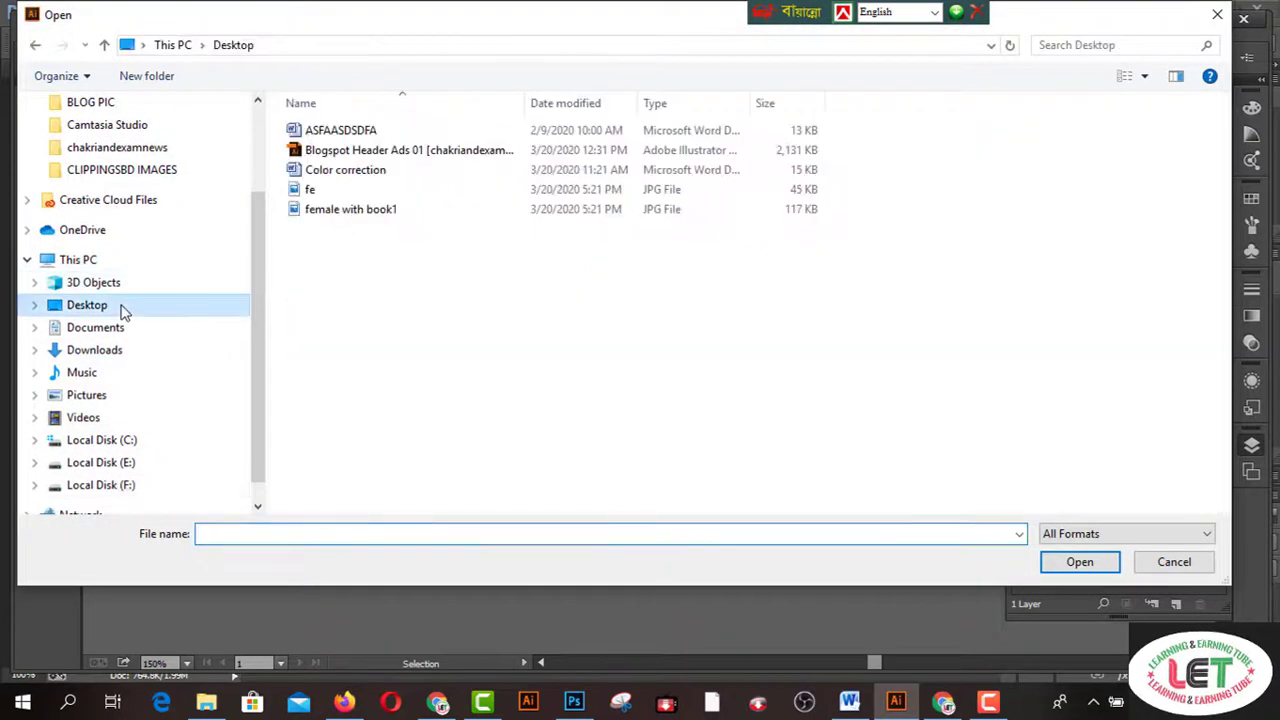
click(310, 189)
click(1080, 562)
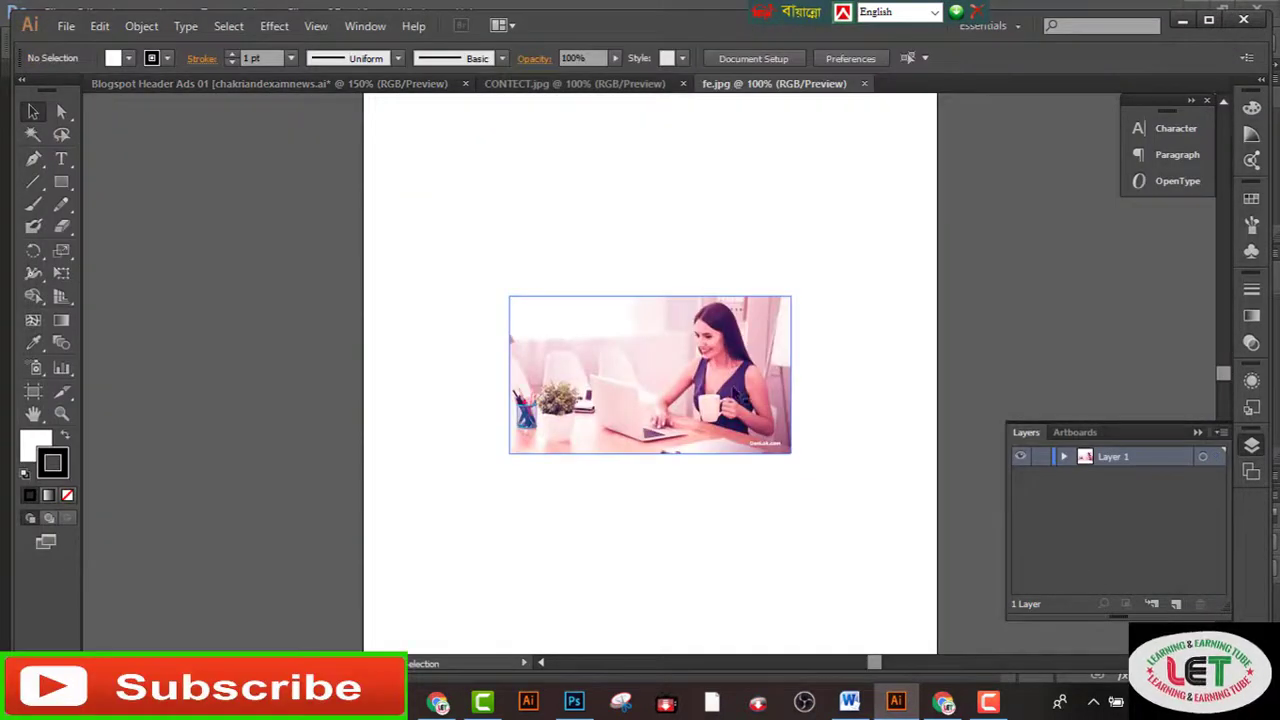
Bring the fe office photo into the banner document and shrink it to about 137 px wide
drag(733, 399, 420, 92)
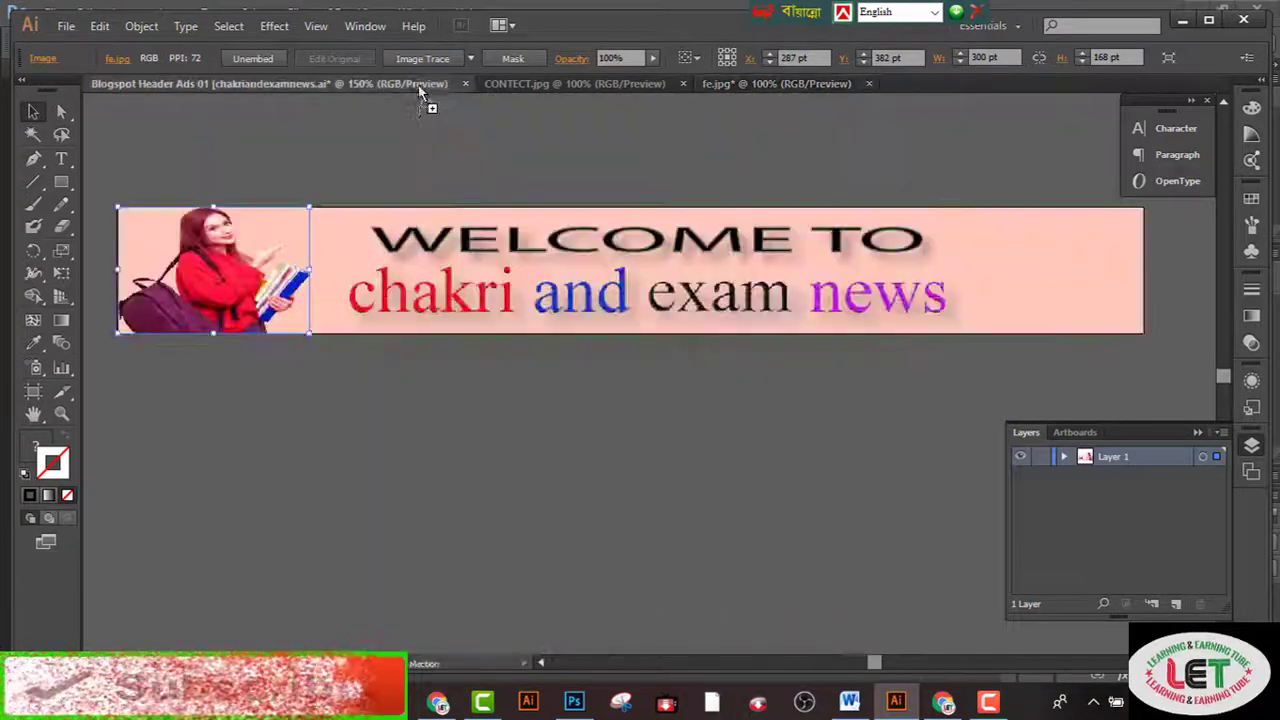
mouse_move(420, 92)
mouse_down()
mouse_move(1029, 293)
mouse_move(793, 443)
mouse_up()
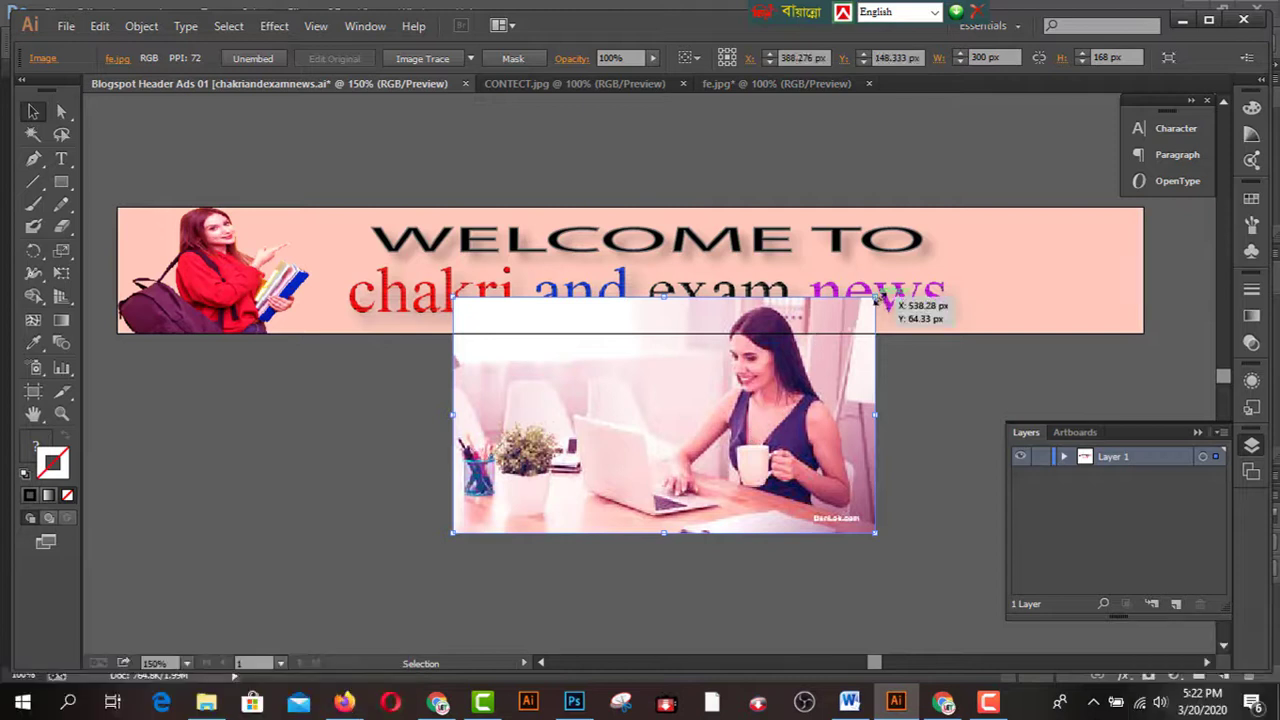
drag(877, 297, 794, 343)
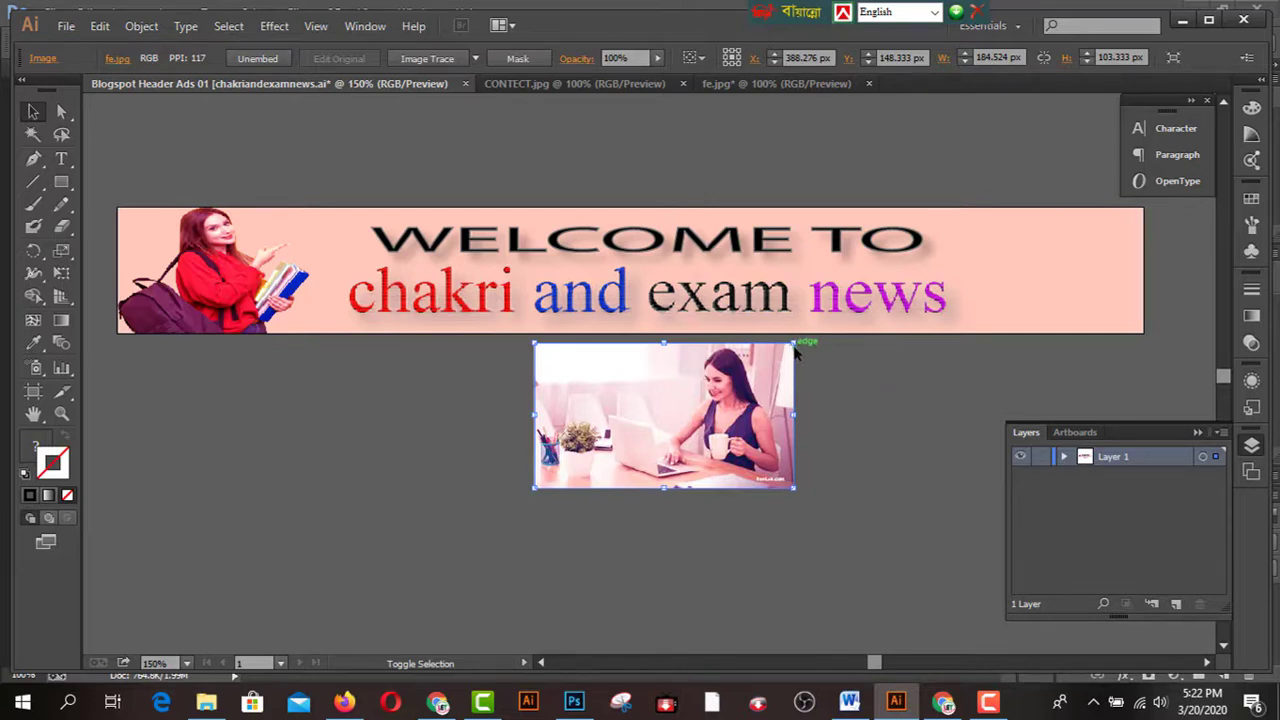
drag(794, 344, 761, 363)
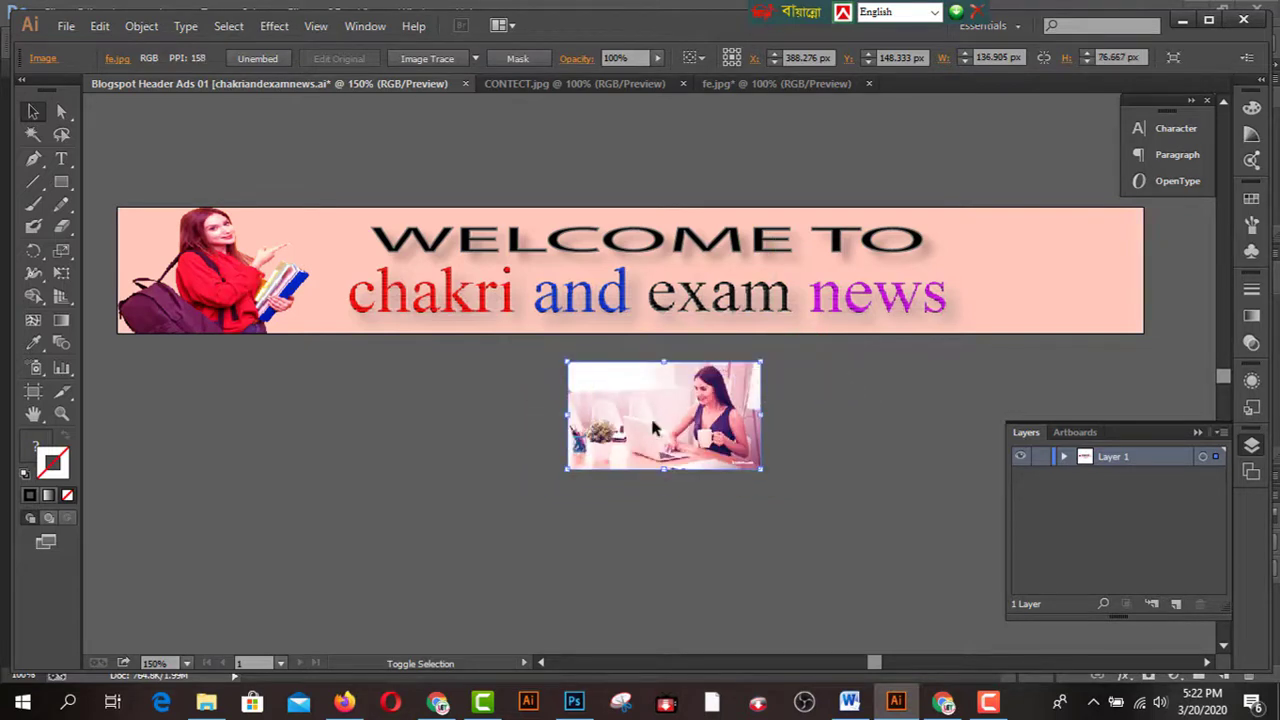
Move the photo to the banner's right end, stretching it to full height and trimming its left side
mouse_move(631, 431)
mouse_down()
mouse_move(1015, 296)
mouse_move(1013, 285)
mouse_up()
drag(1047, 226, 1050, 208)
click(1028, 170)
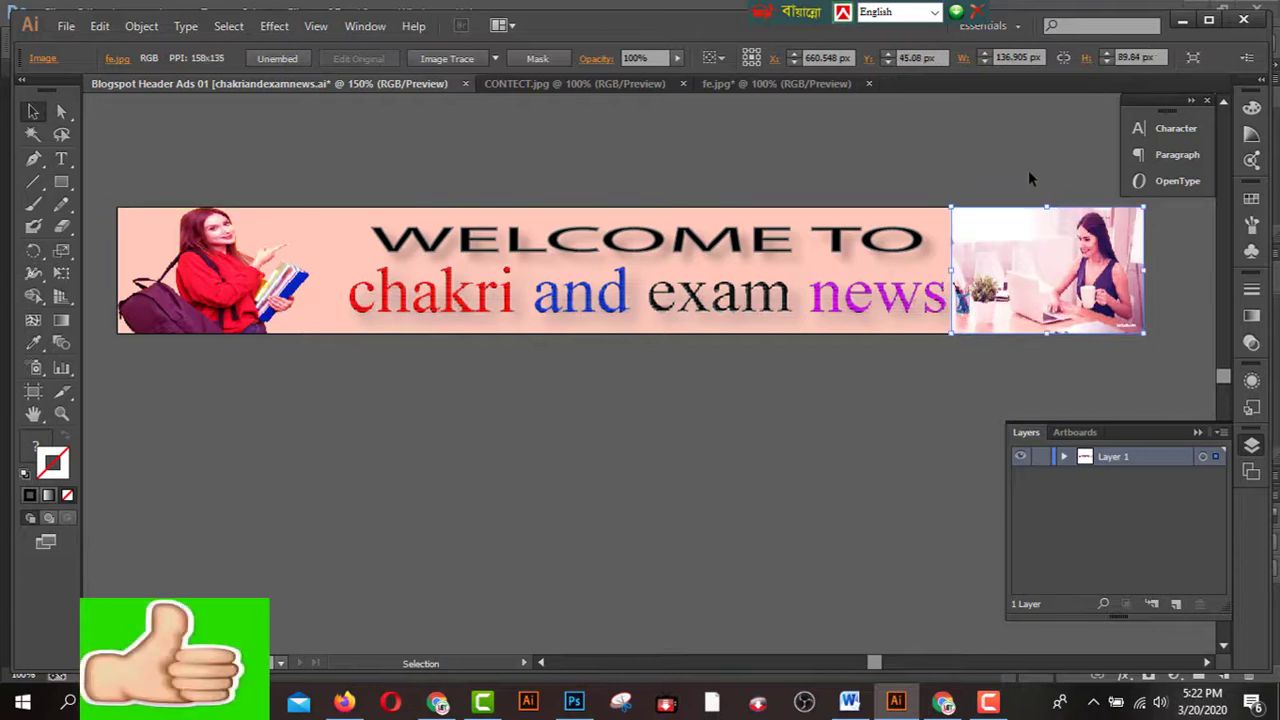
click(1037, 243)
click(1018, 397)
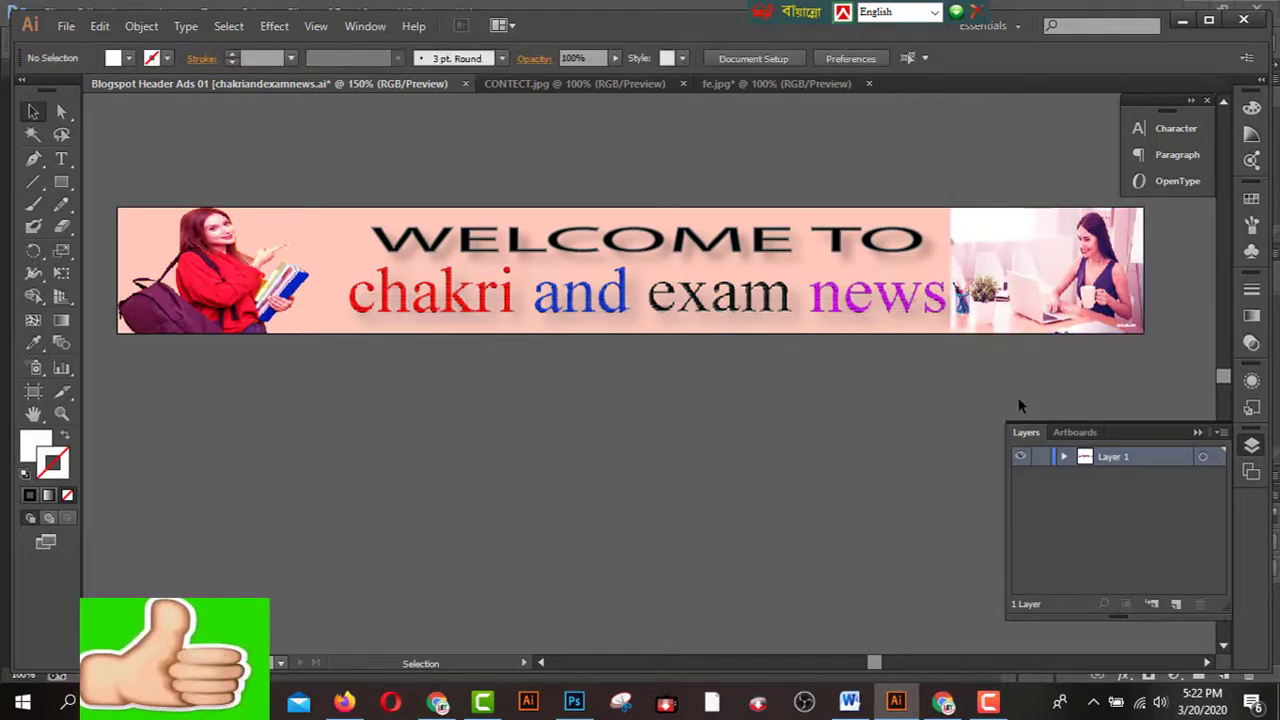
click(1010, 280)
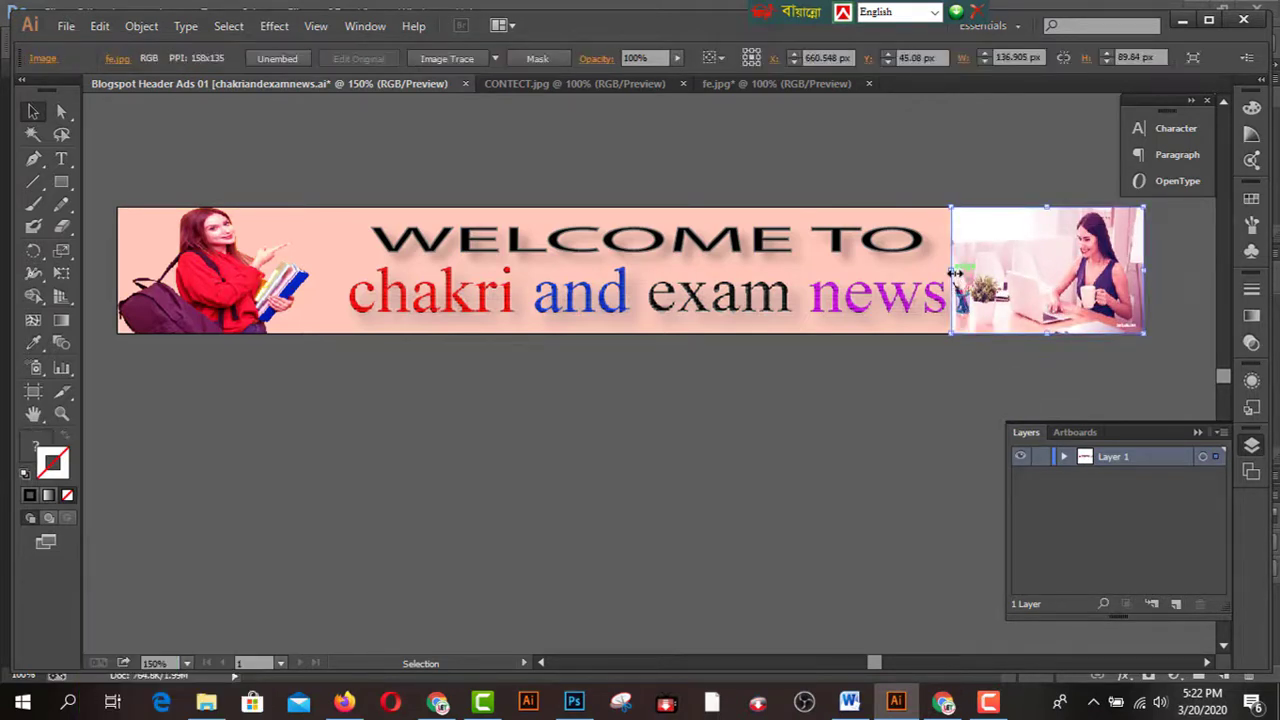
drag(955, 271, 961, 272)
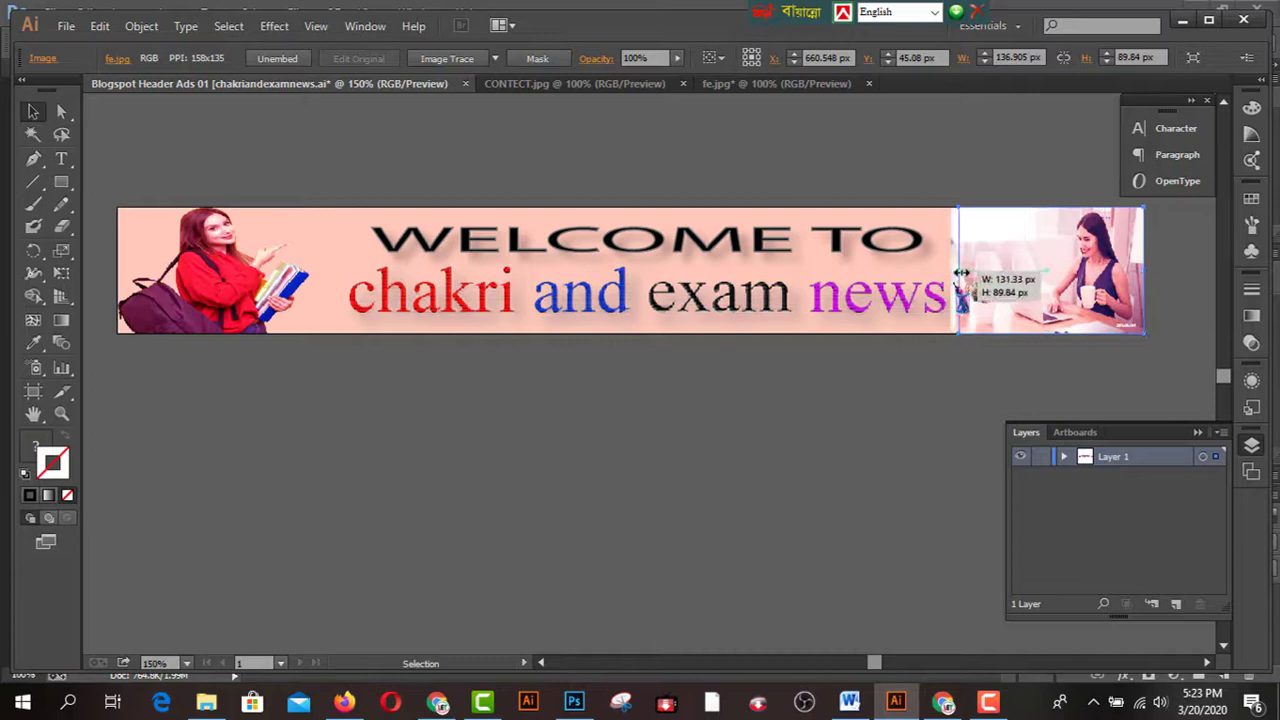
click(945, 416)
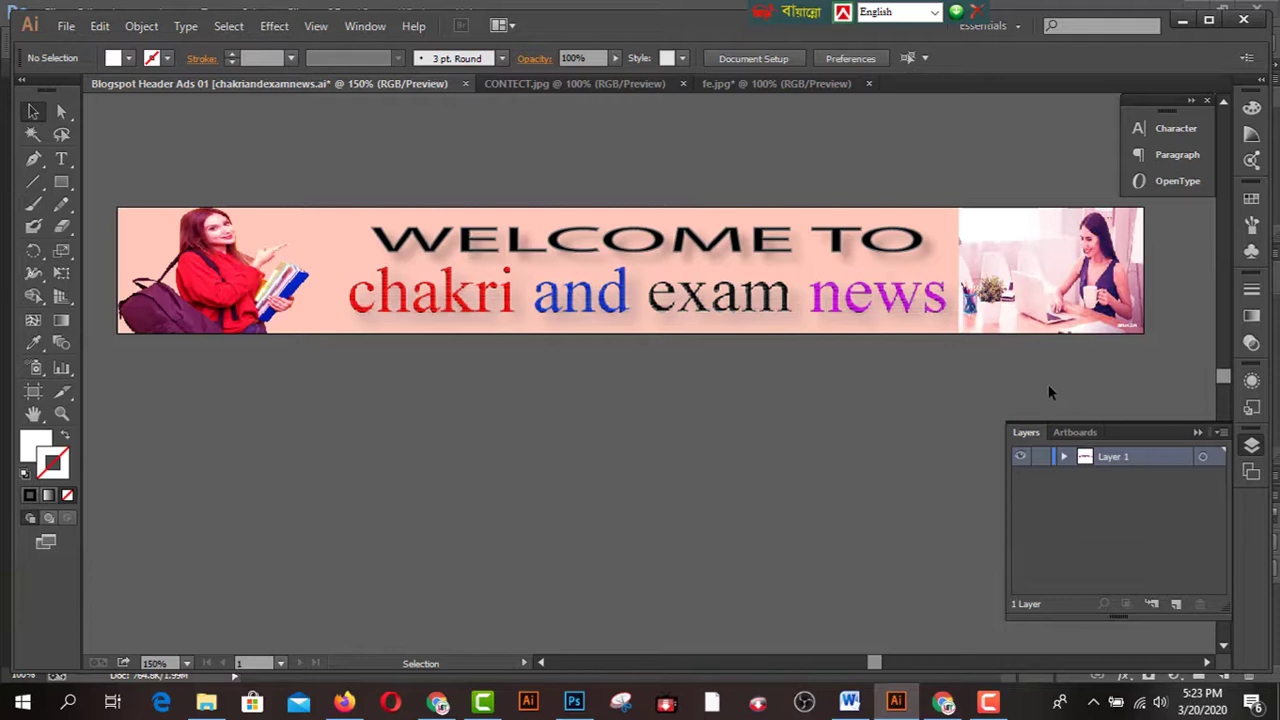
Select the whole WELCOME TO text group and bring up the Effect menu for stylizing
click(777, 240)
click(782, 426)
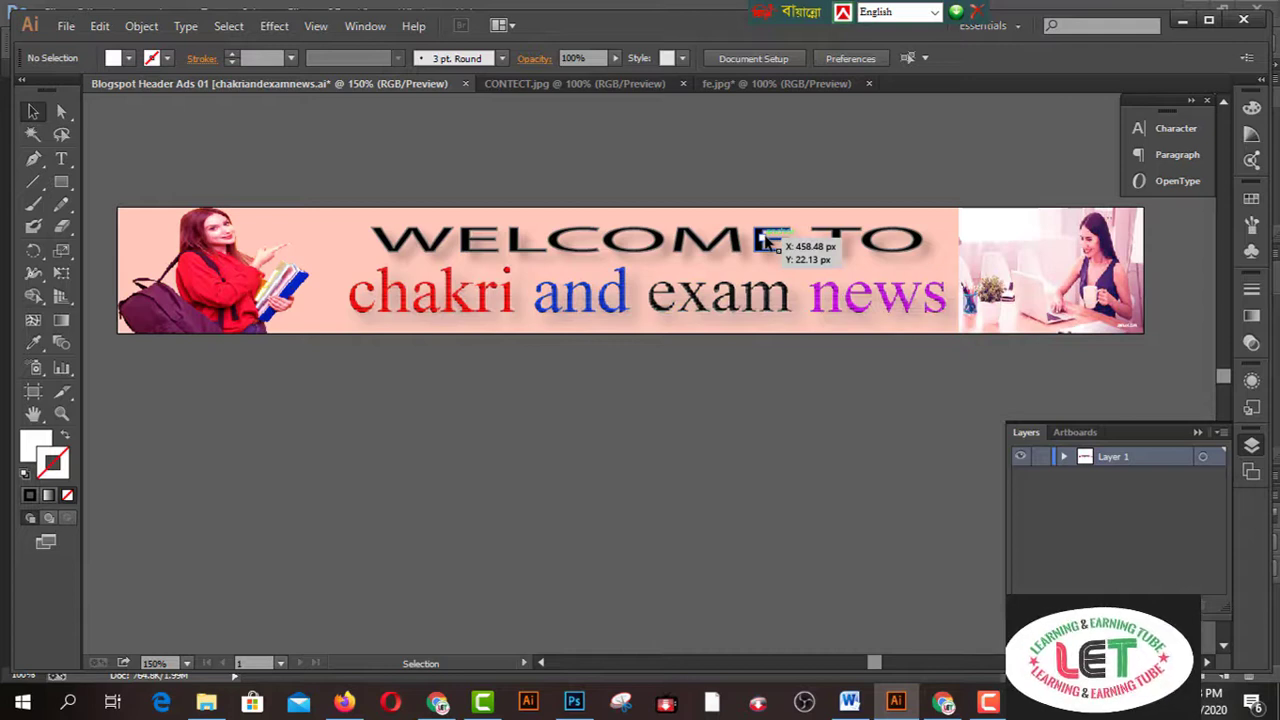
click(768, 240)
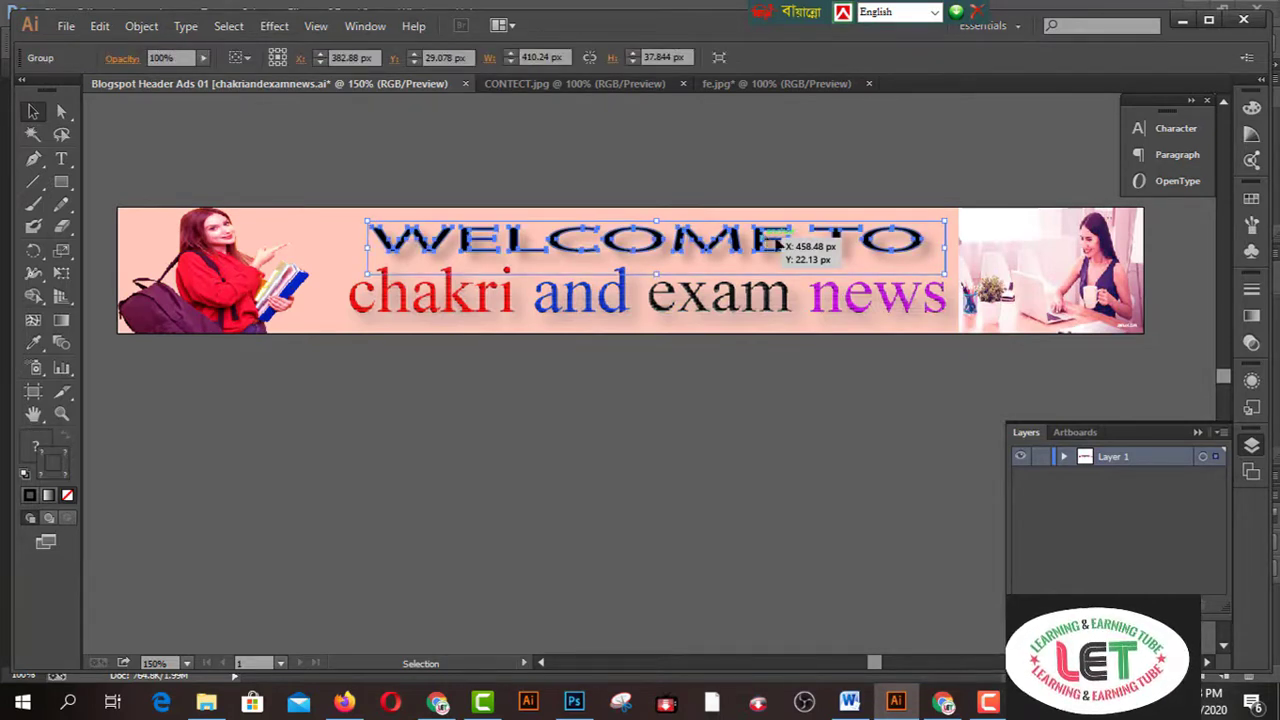
click(61, 158)
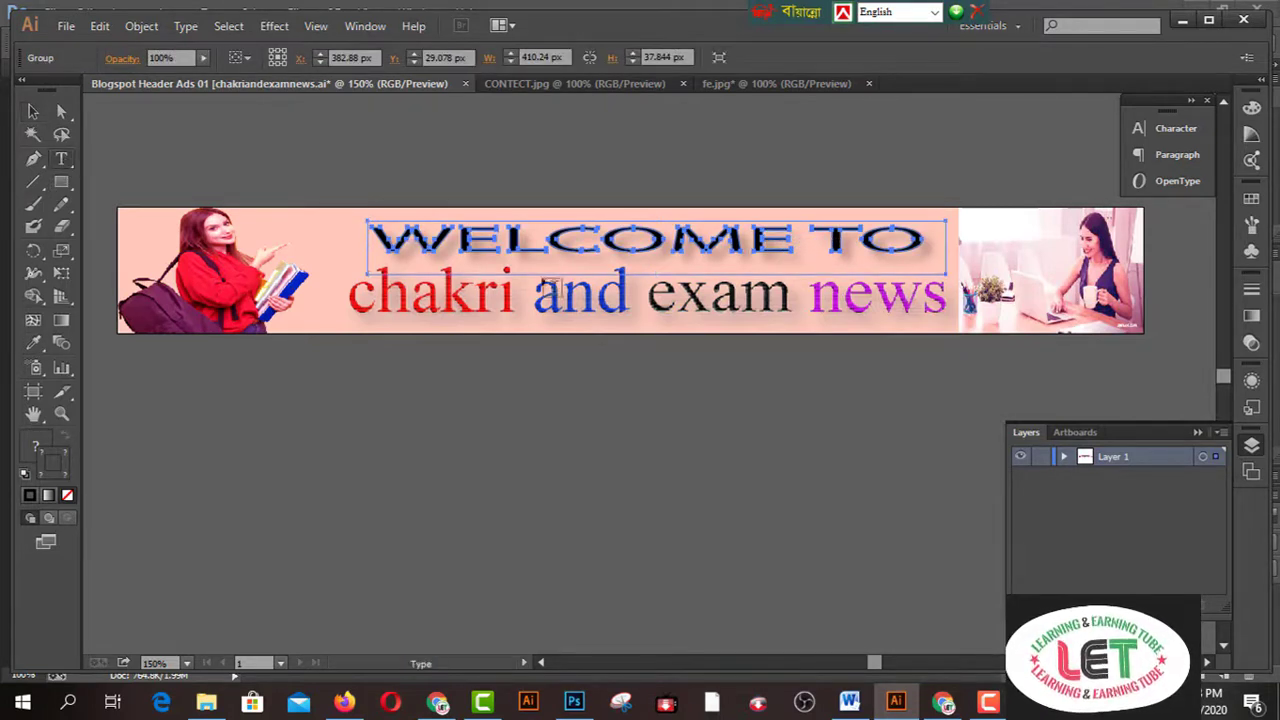
click(35, 112)
click(580, 492)
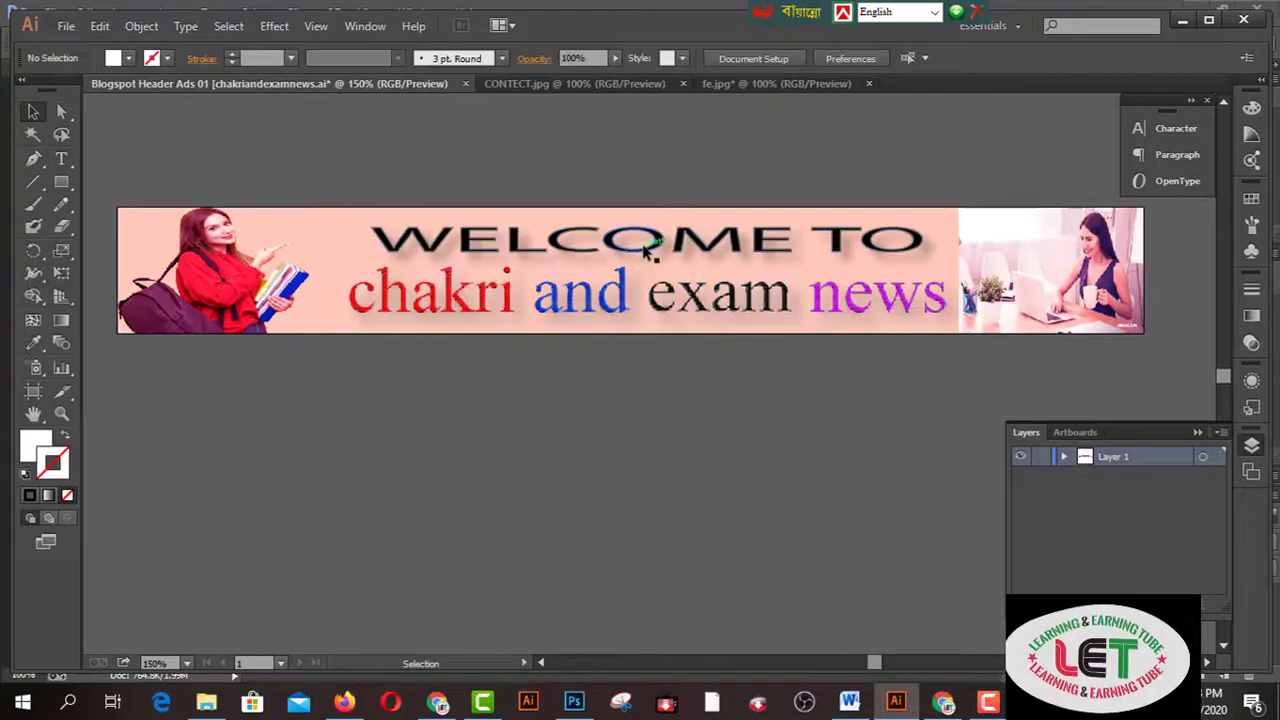
click(645, 252)
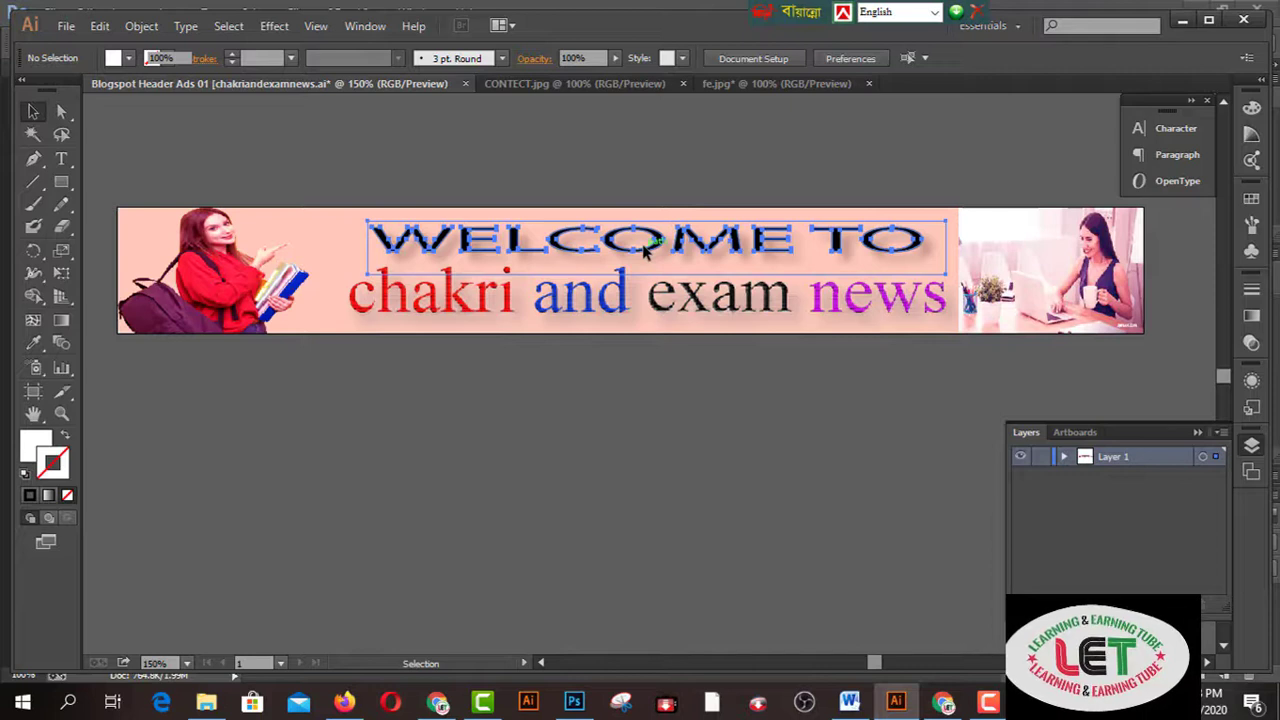
click(645, 252)
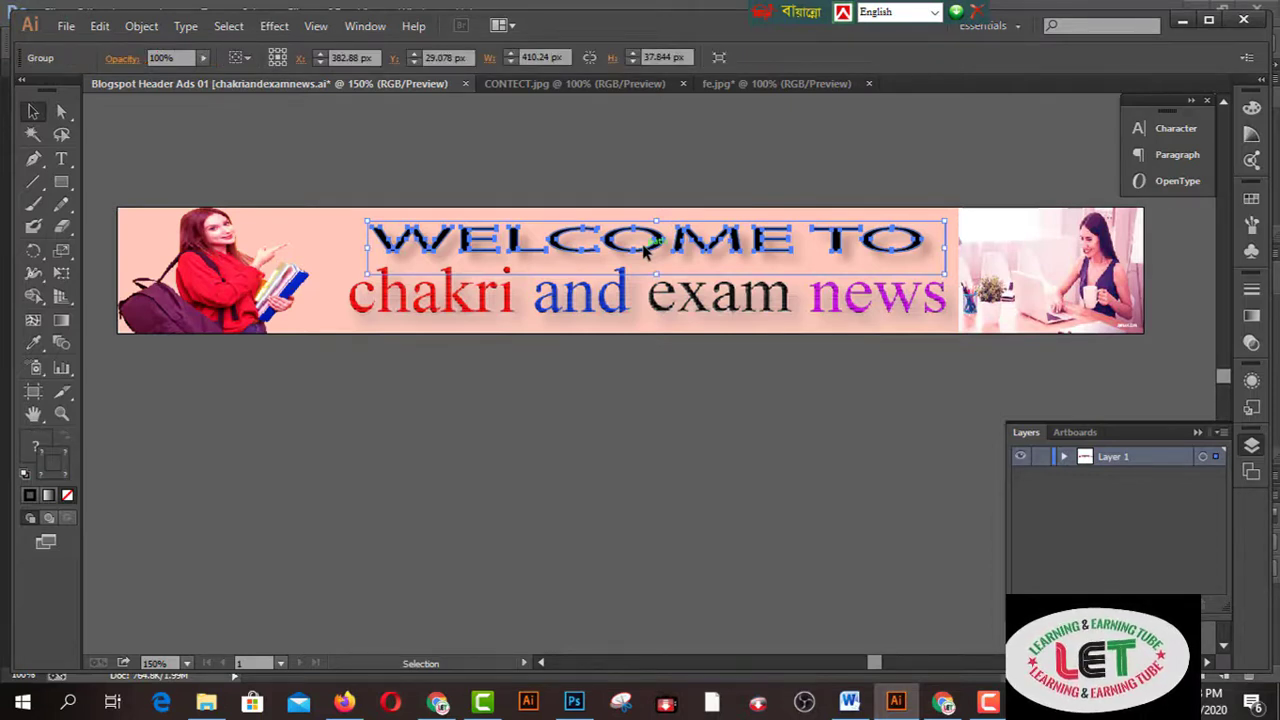
click(270, 30)
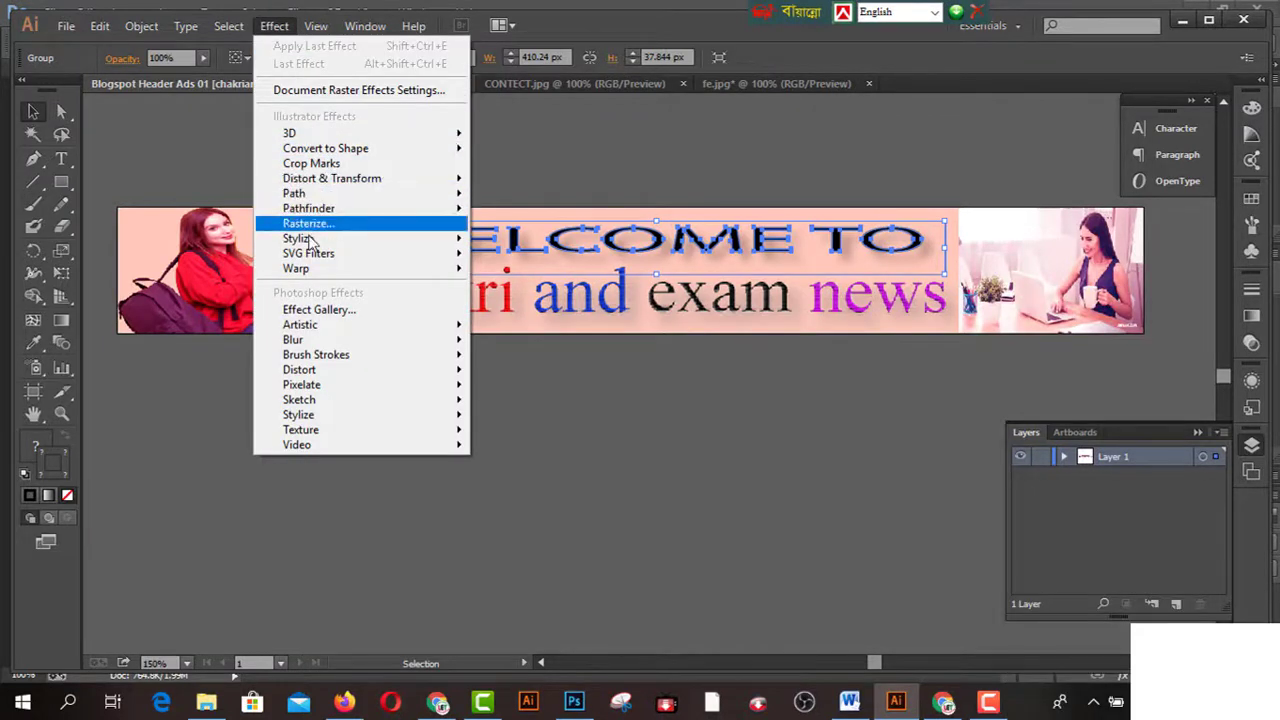
mouse_move(300, 238)
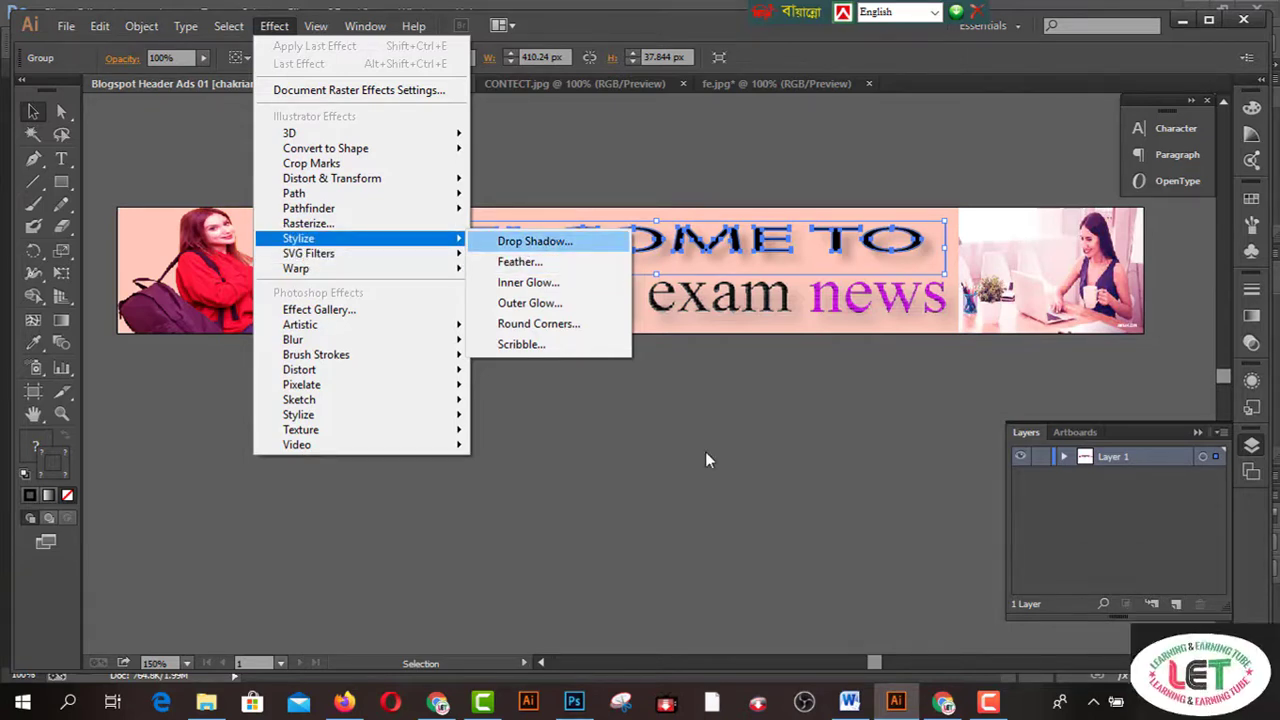
key(Return)
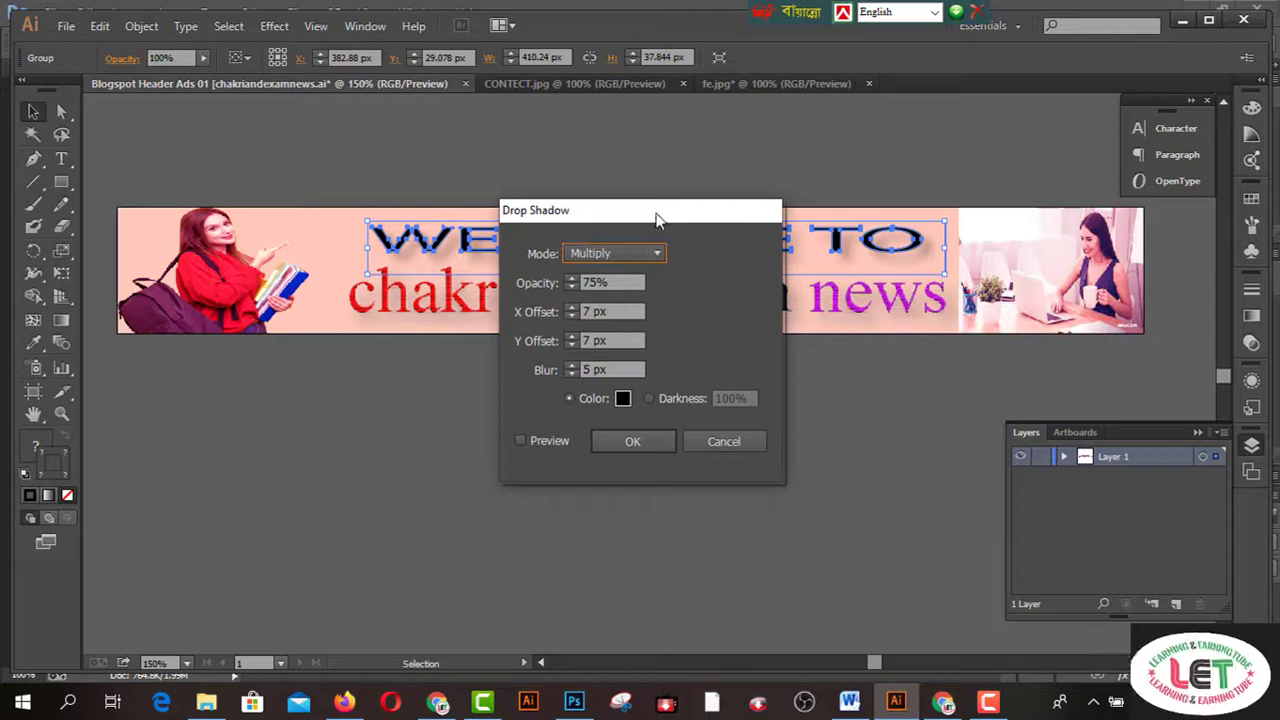
drag(657, 214, 1085, 171)
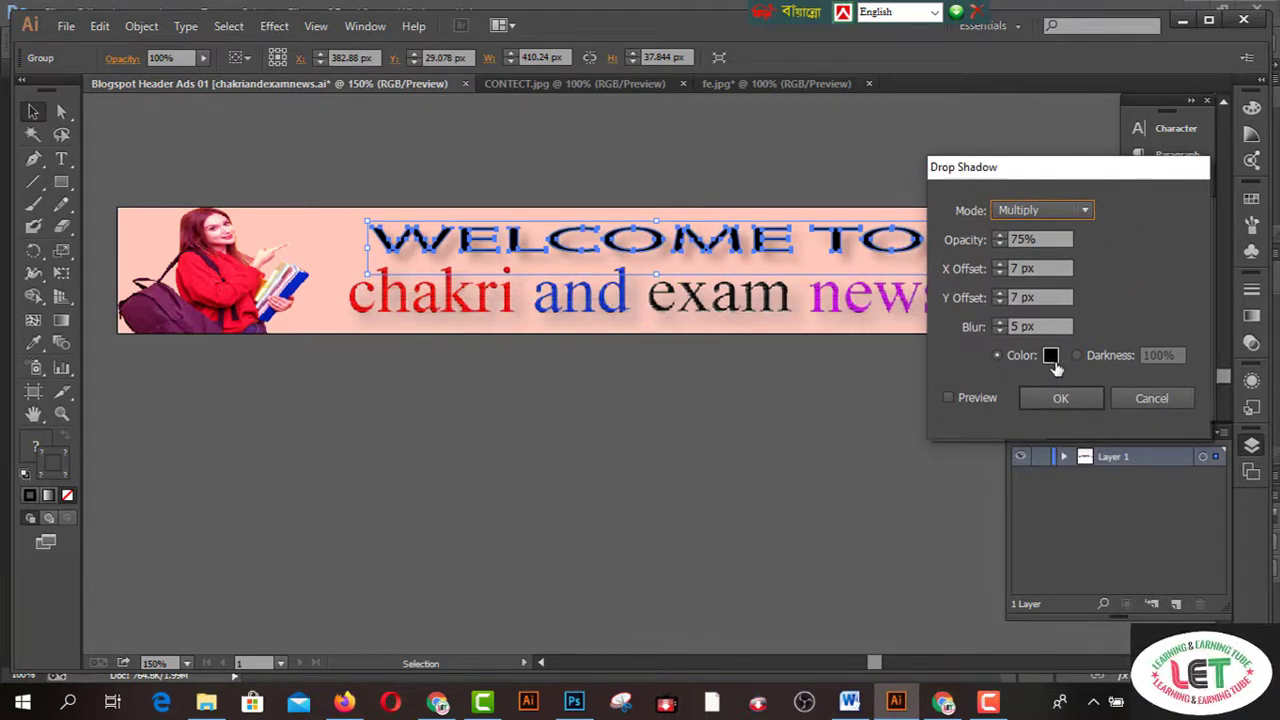
click(948, 398)
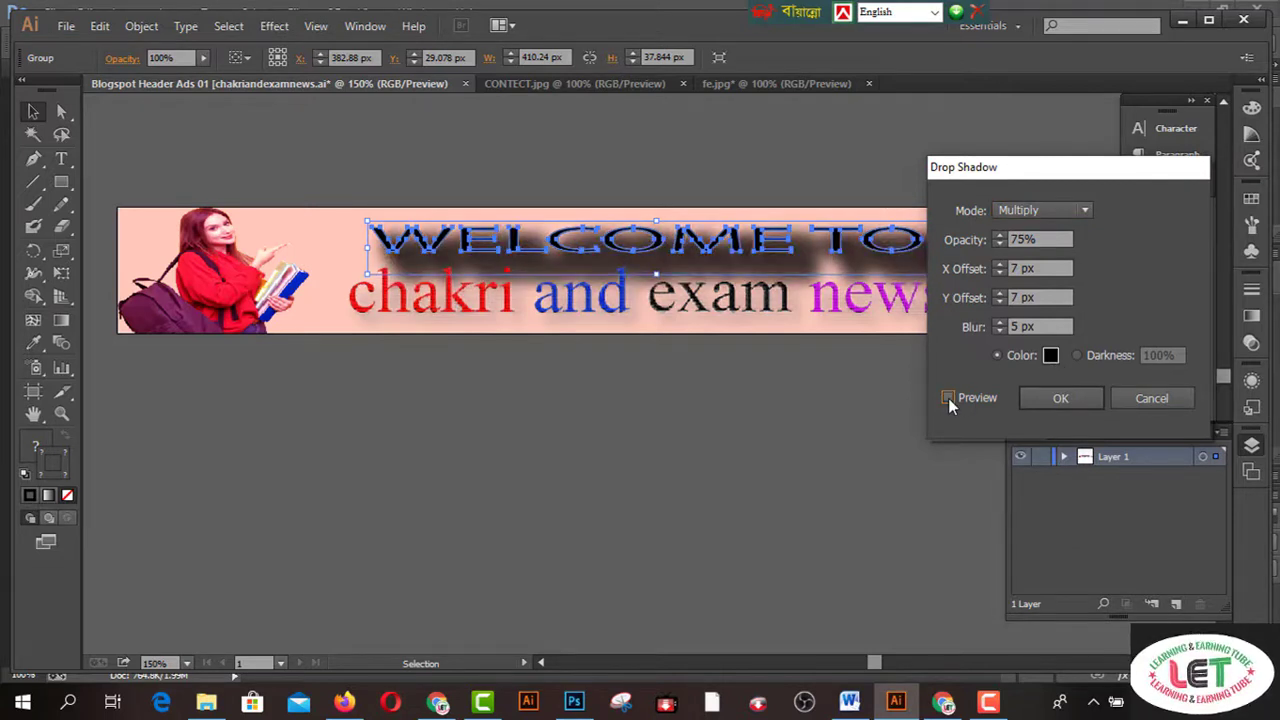
click(948, 398)
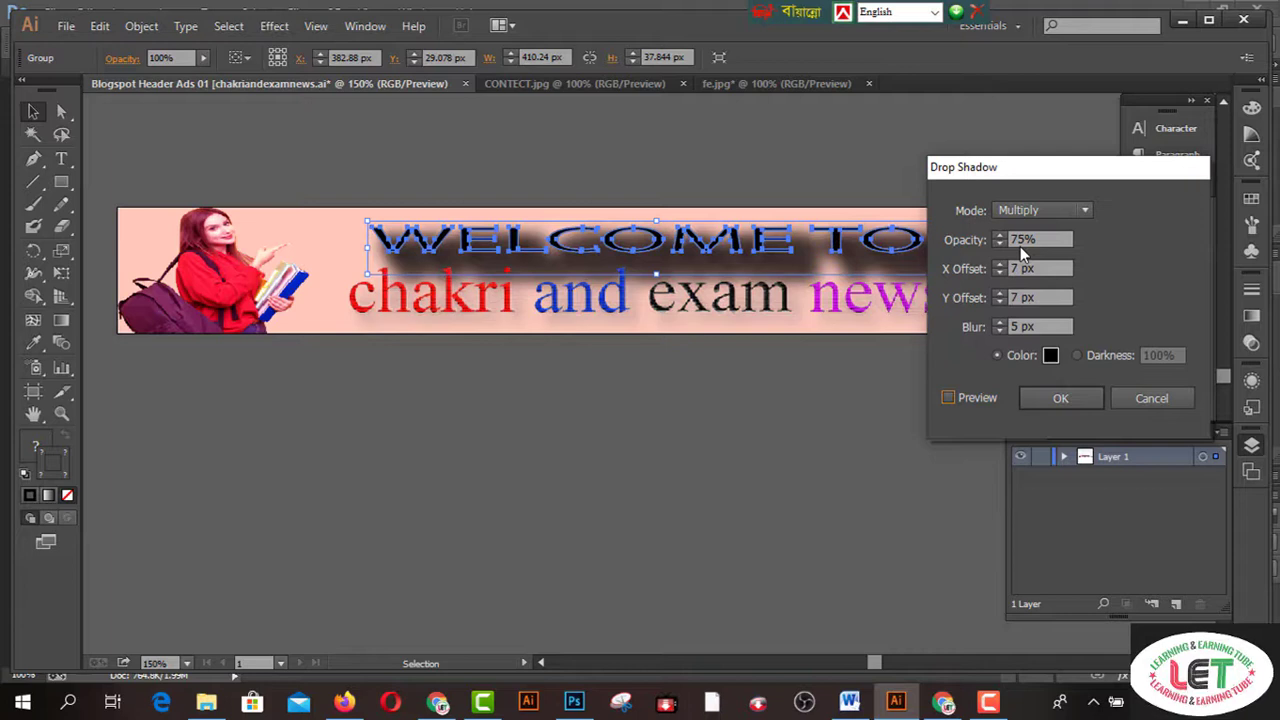
click(1034, 209)
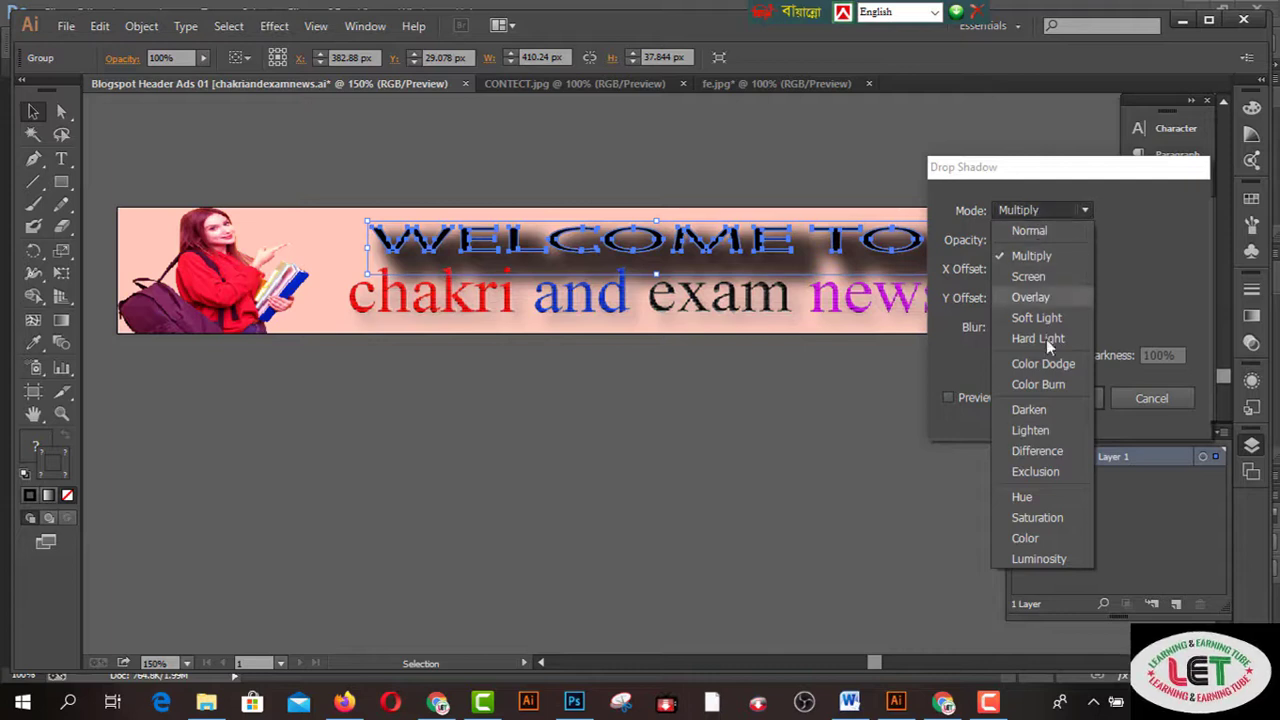
click(1146, 399)
click(1146, 399)
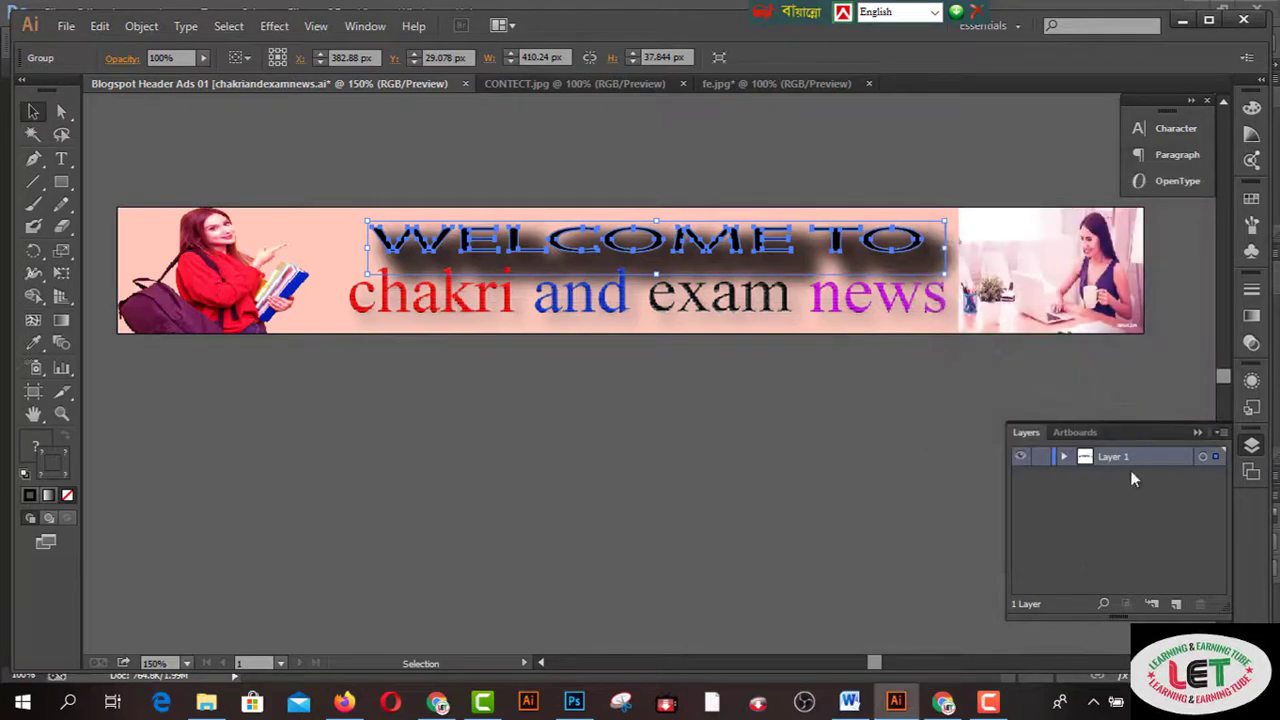
click(903, 428)
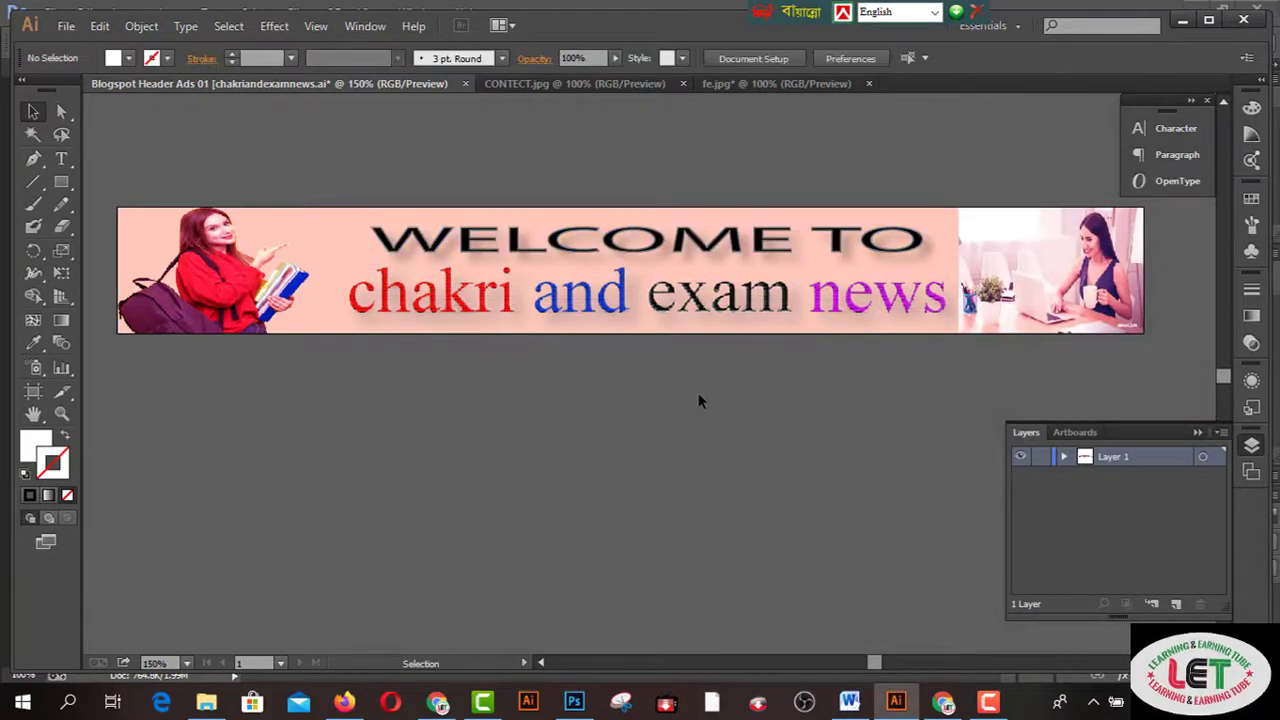
click(490, 314)
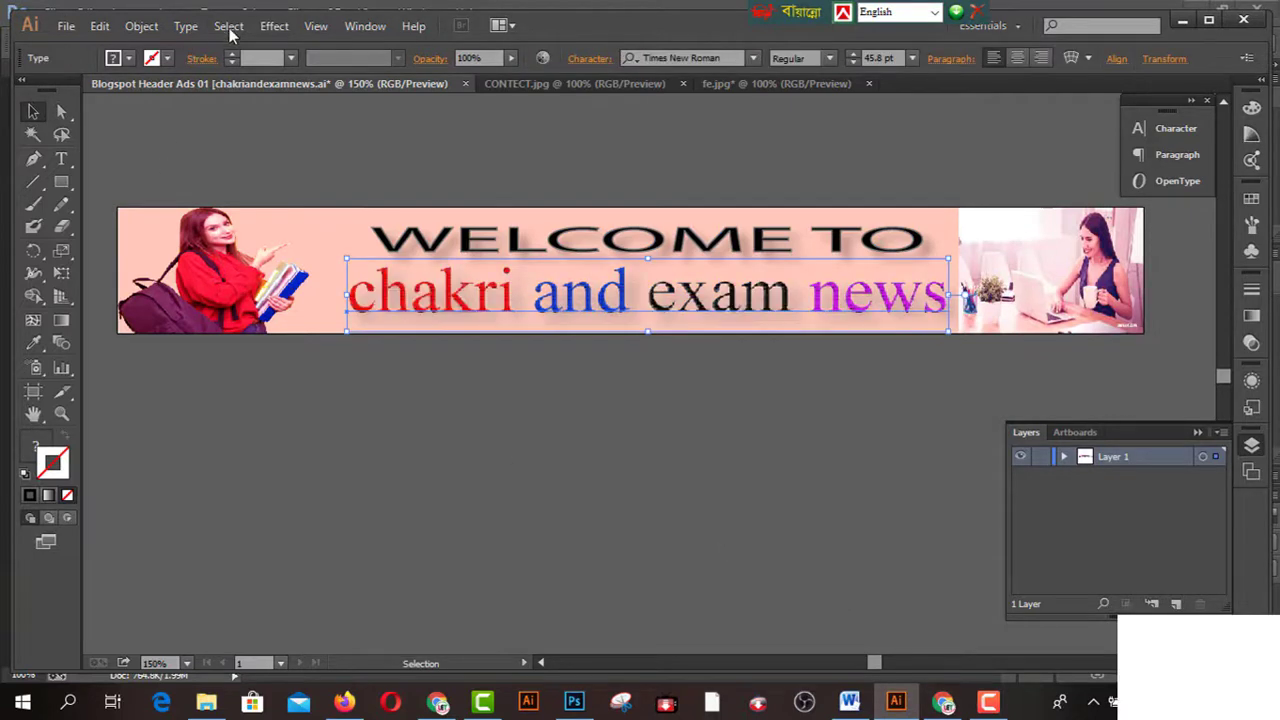
click(270, 30)
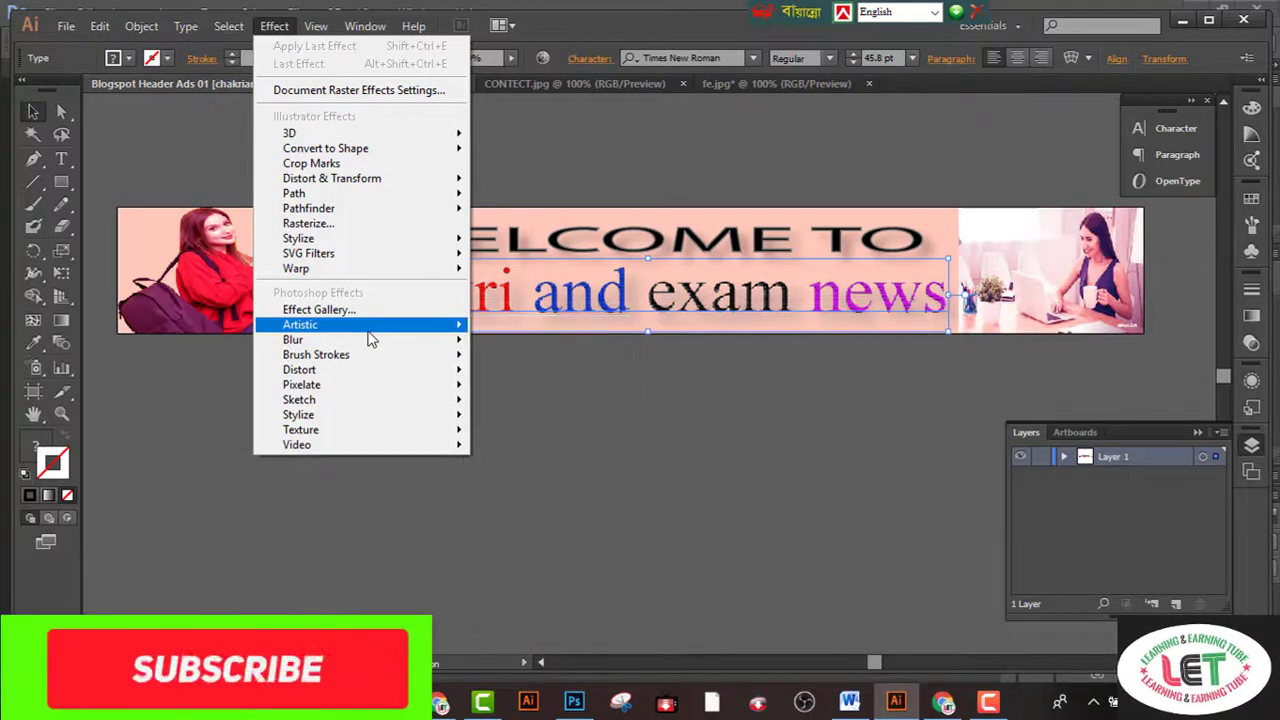
mouse_move(300, 325)
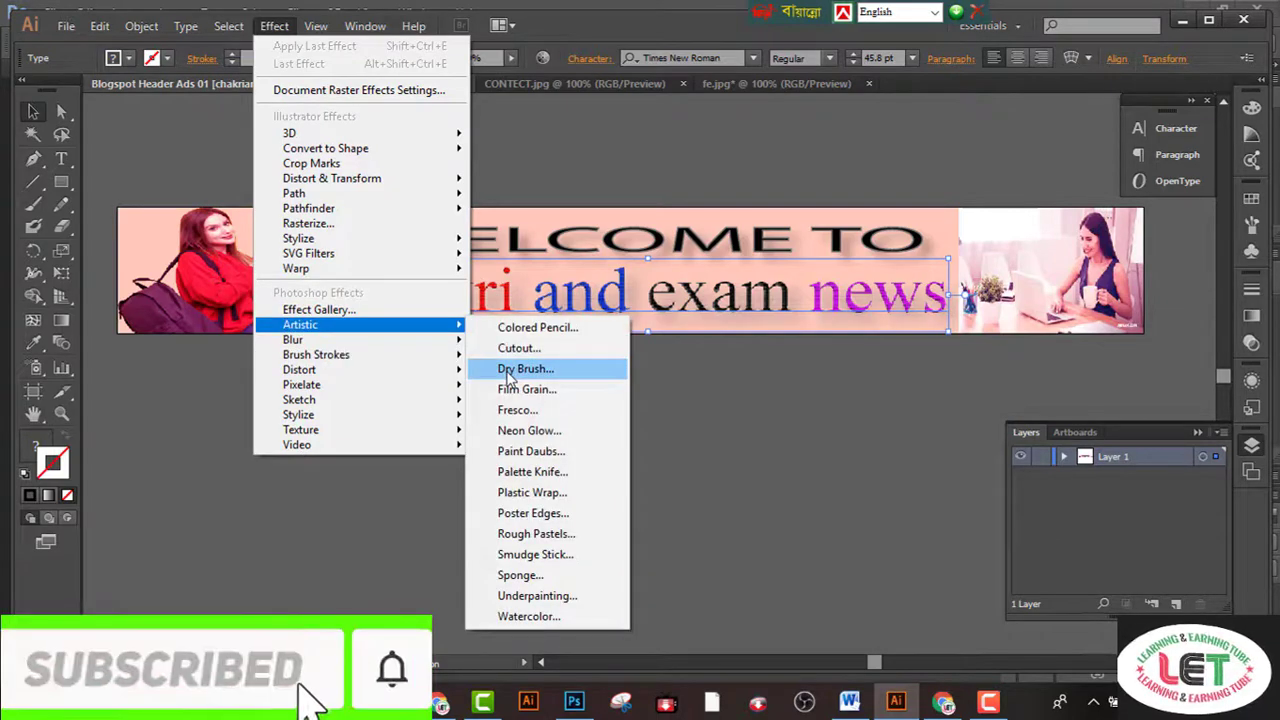
click(508, 370)
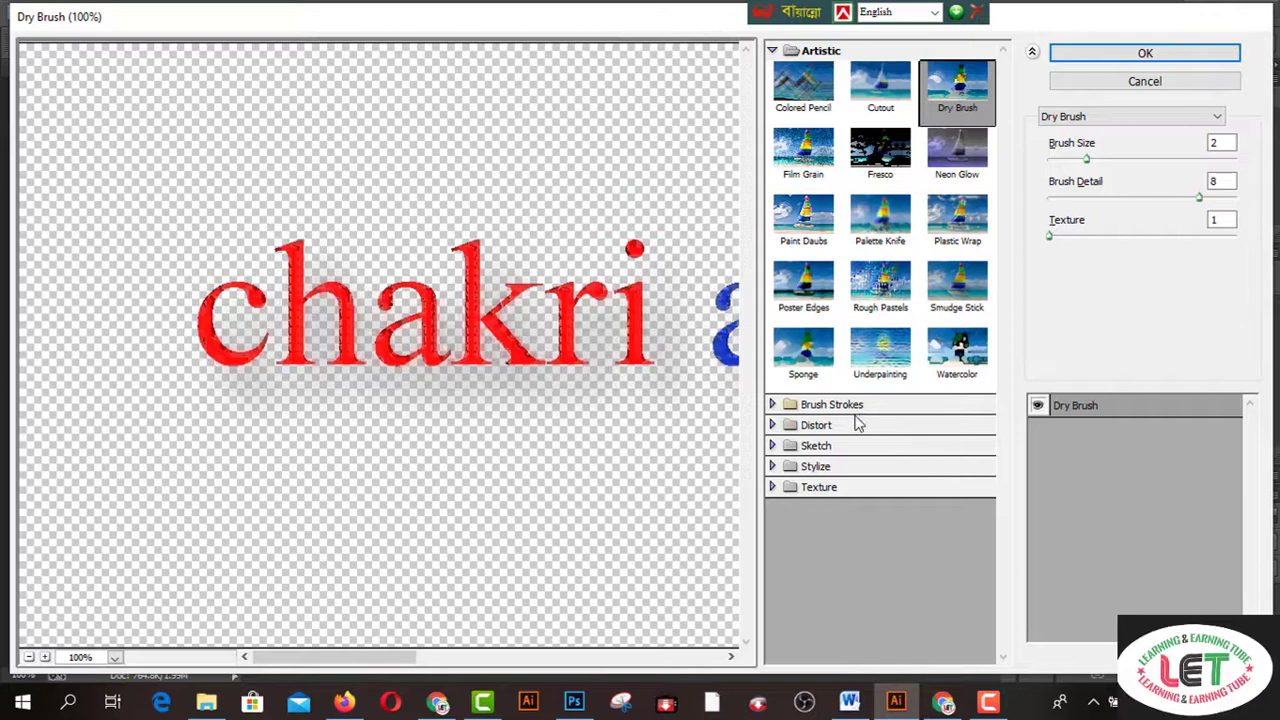
click(846, 470)
click(846, 445)
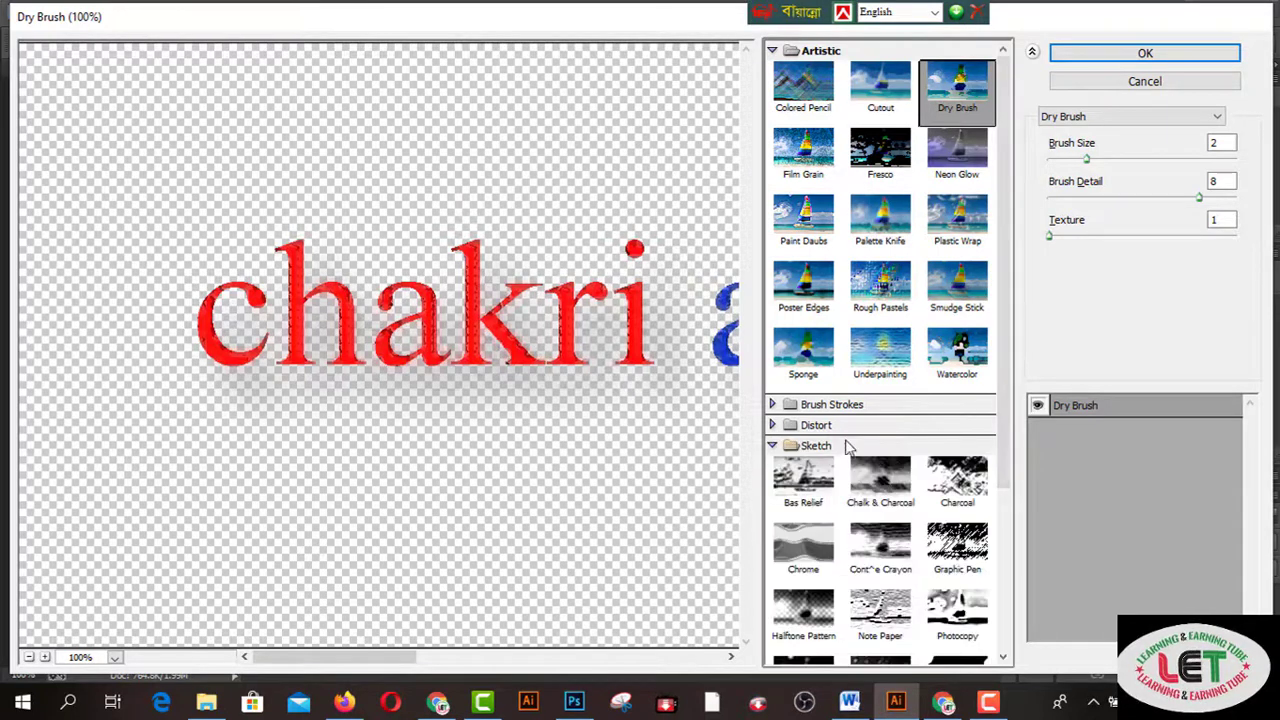
click(846, 425)
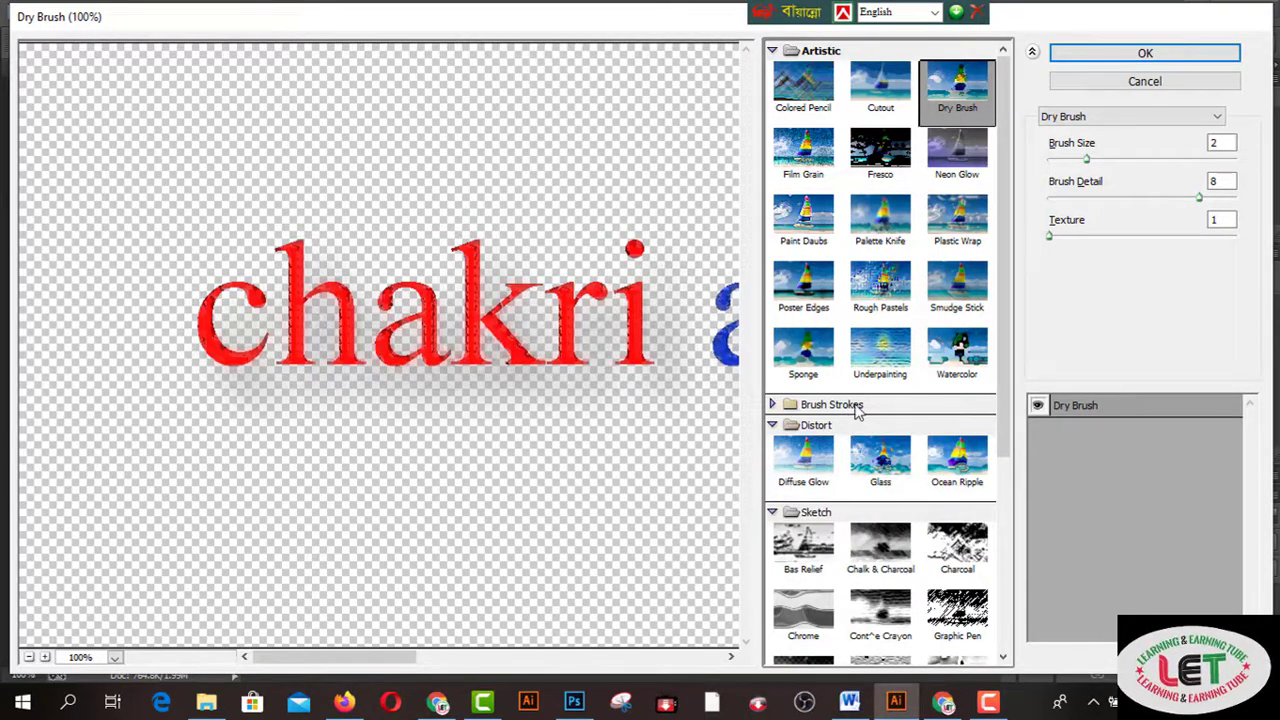
click(856, 405)
click(880, 510)
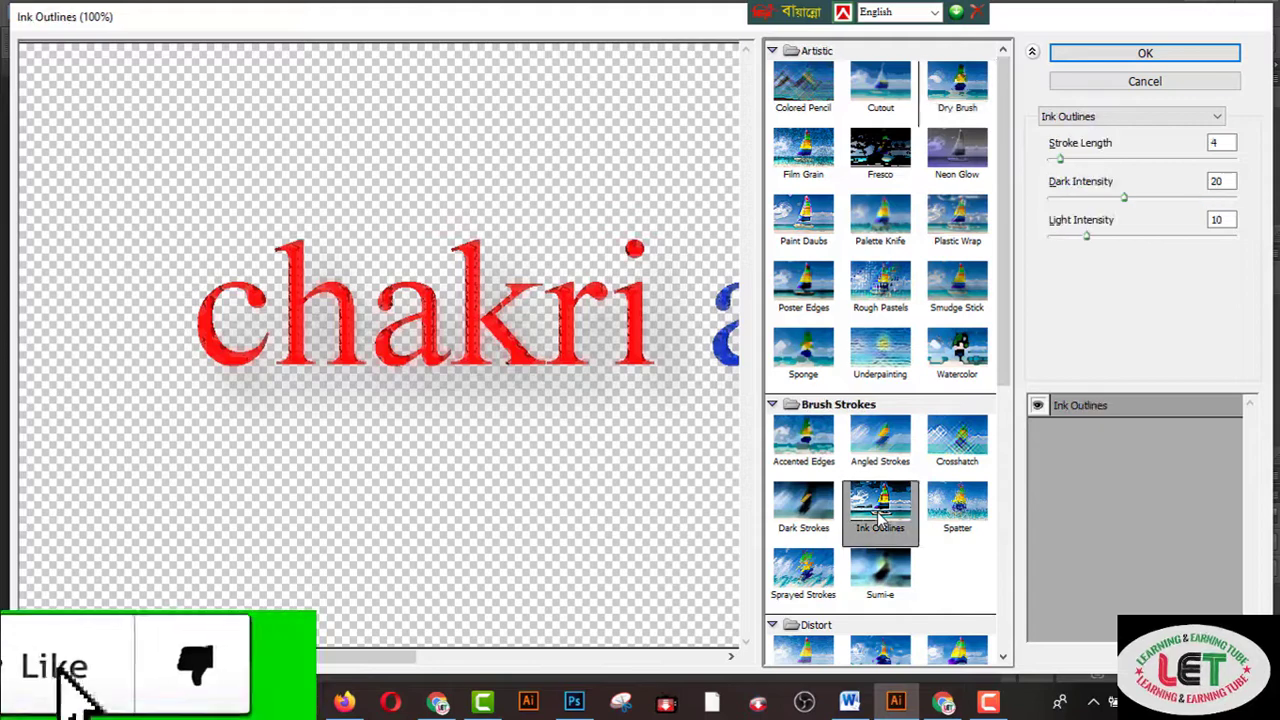
click(803, 505)
click(803, 440)
click(880, 457)
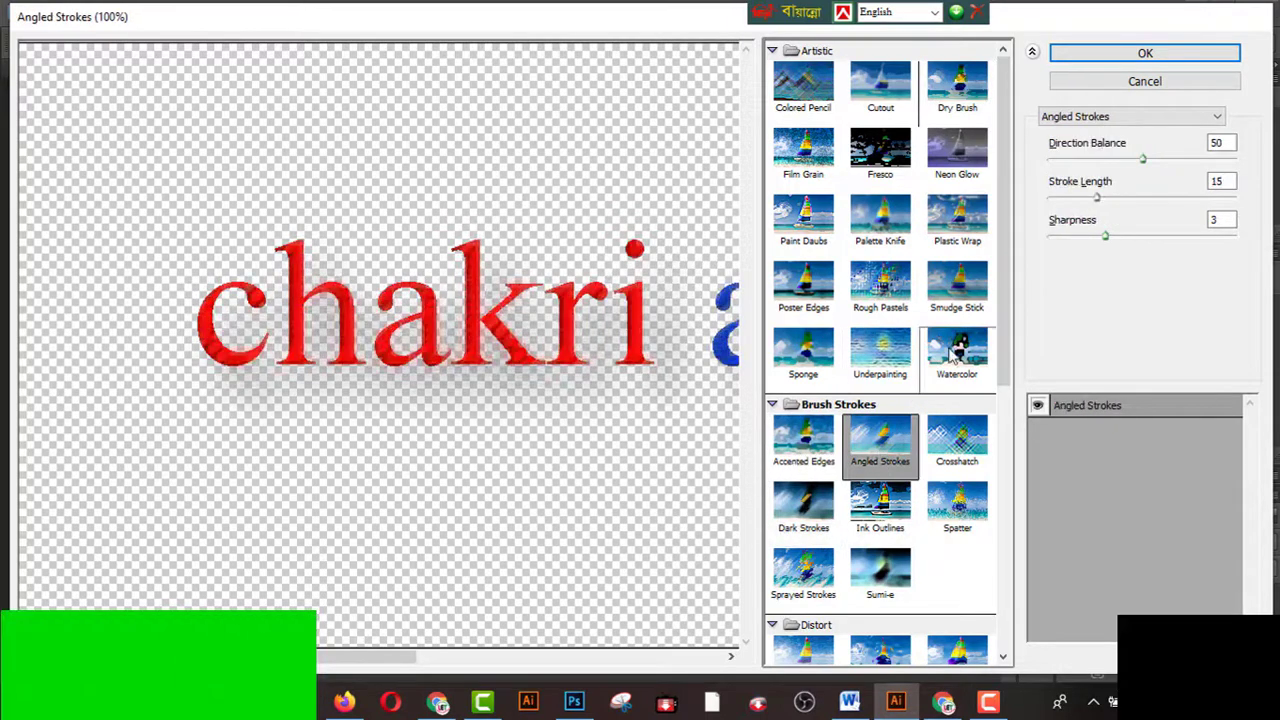
click(957, 350)
click(880, 350)
click(880, 222)
click(880, 150)
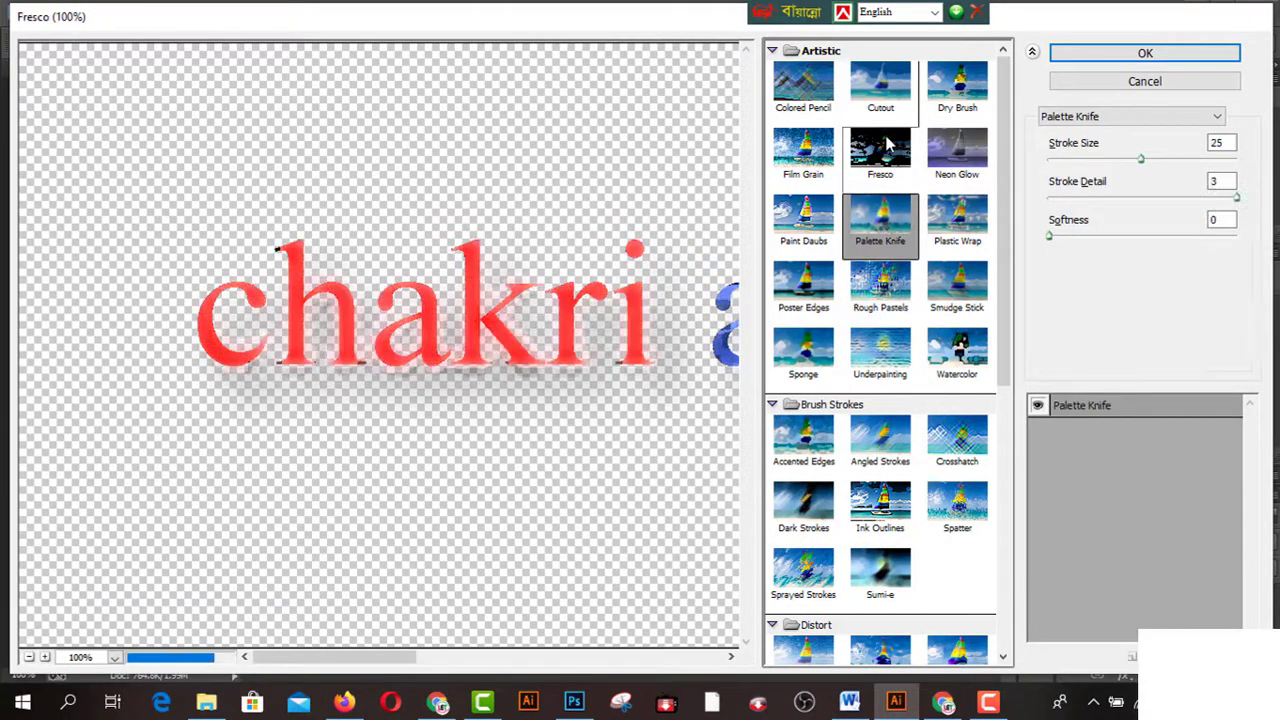
click(957, 215)
click(957, 150)
click(878, 88)
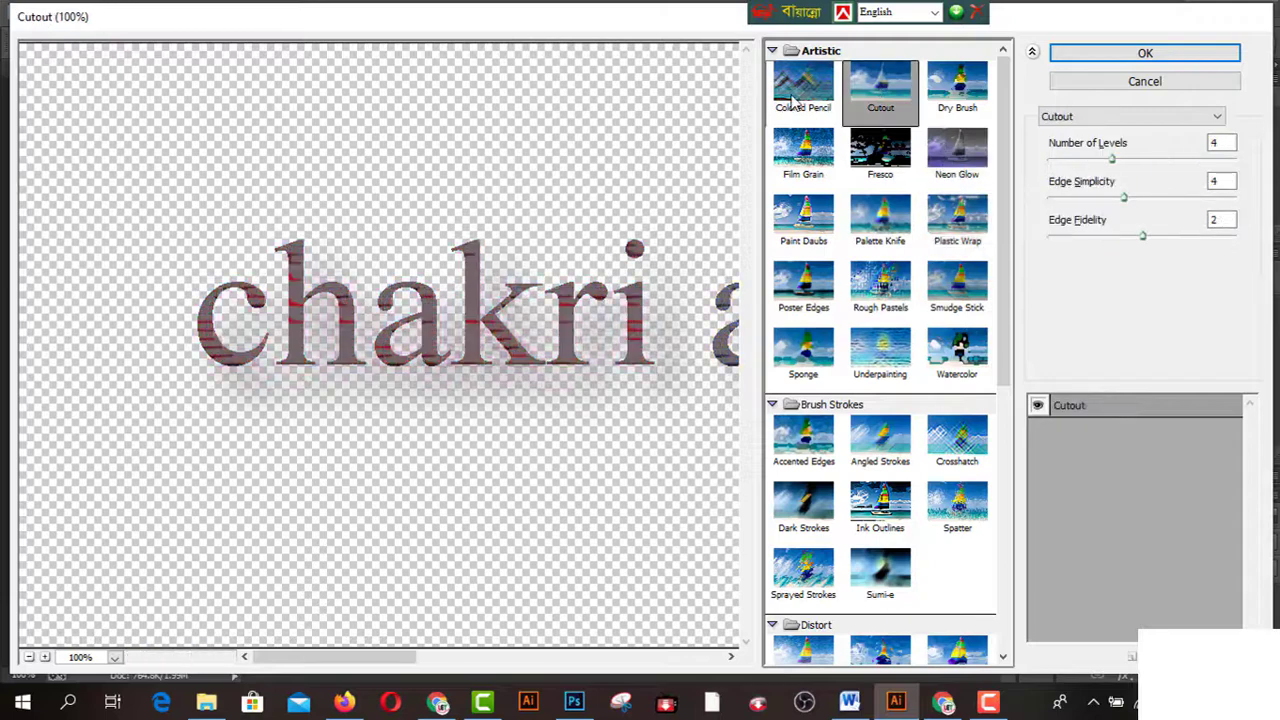
click(803, 85)
click(957, 85)
click(1118, 84)
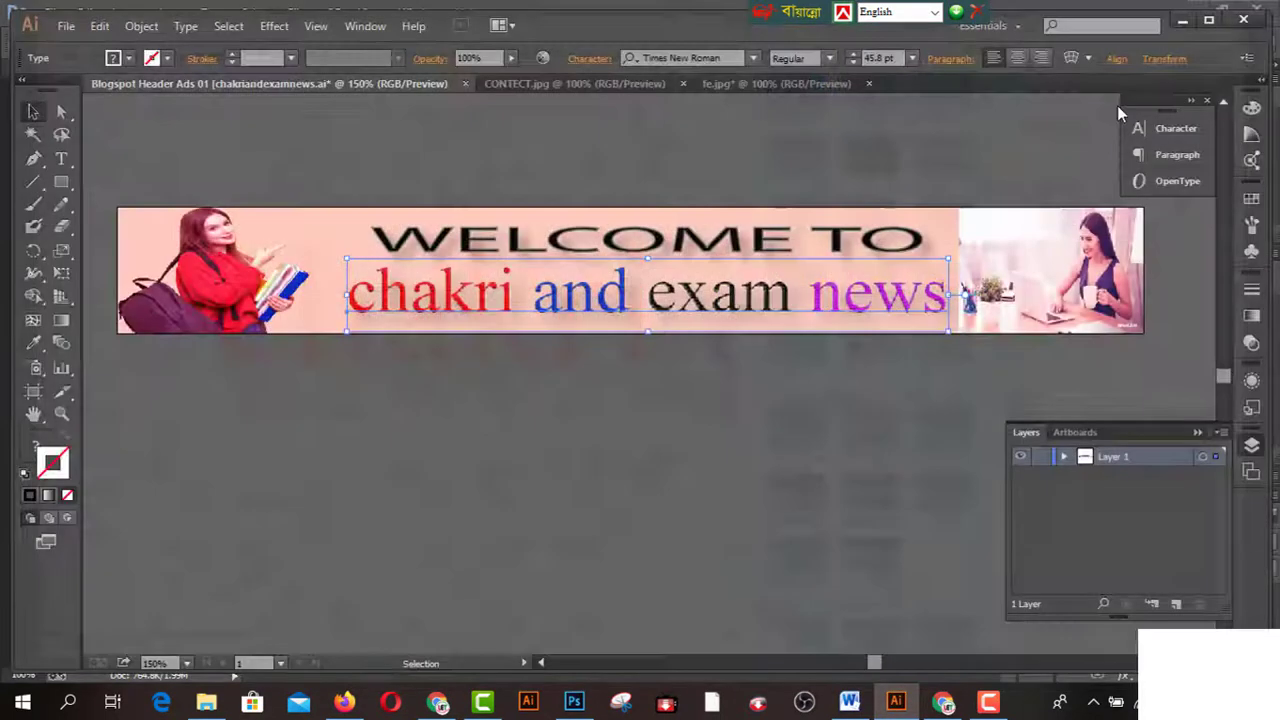
click(588, 514)
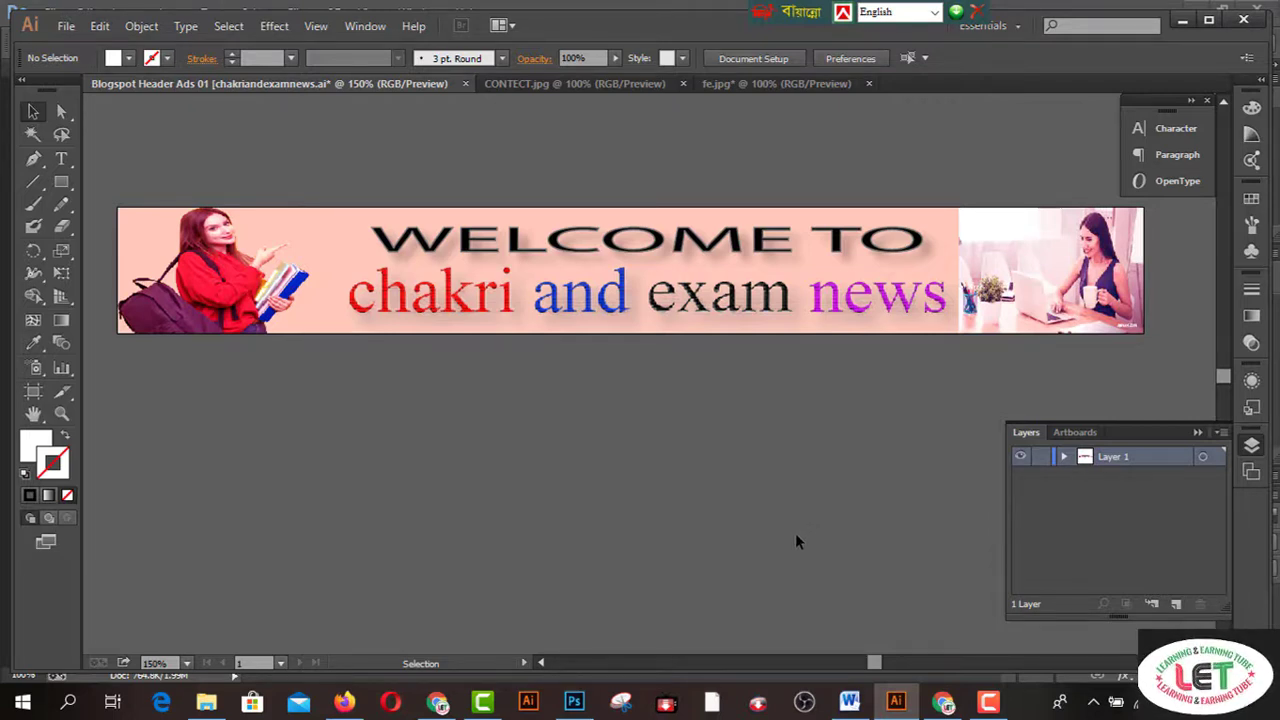
Start a Save As for the banner, cancel it, and reopen the File menu
click(66, 26)
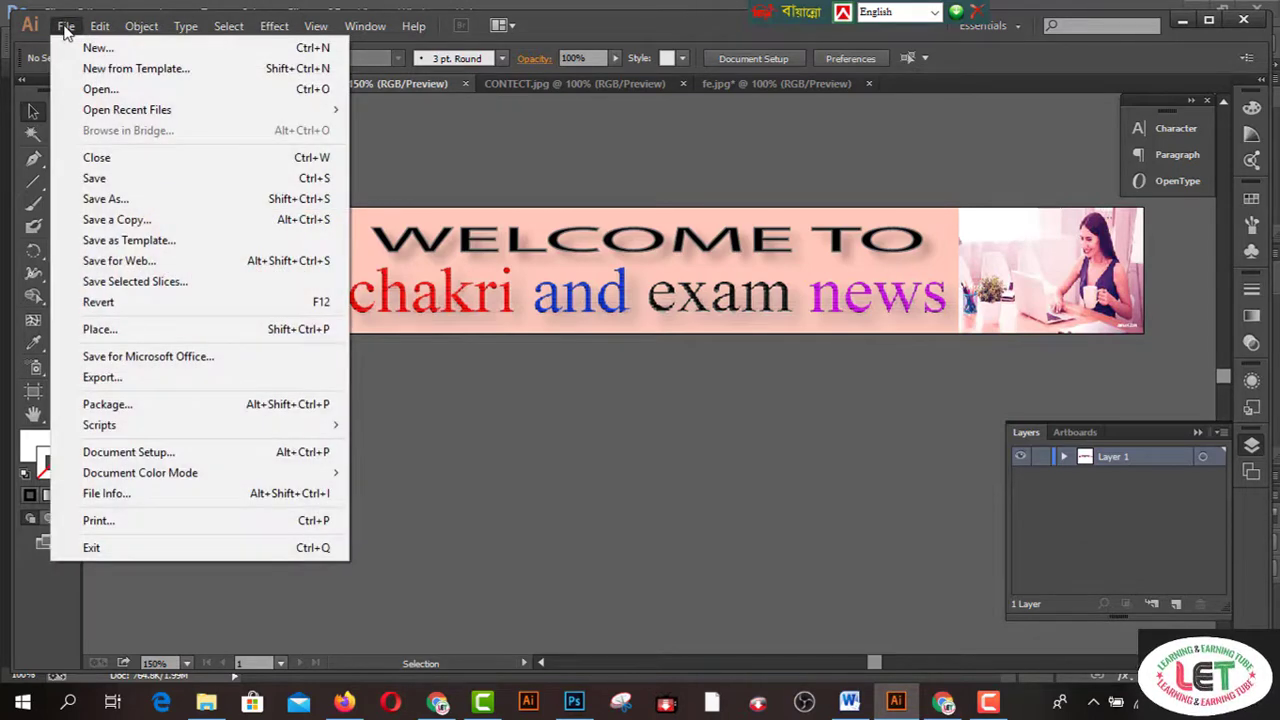
click(105, 199)
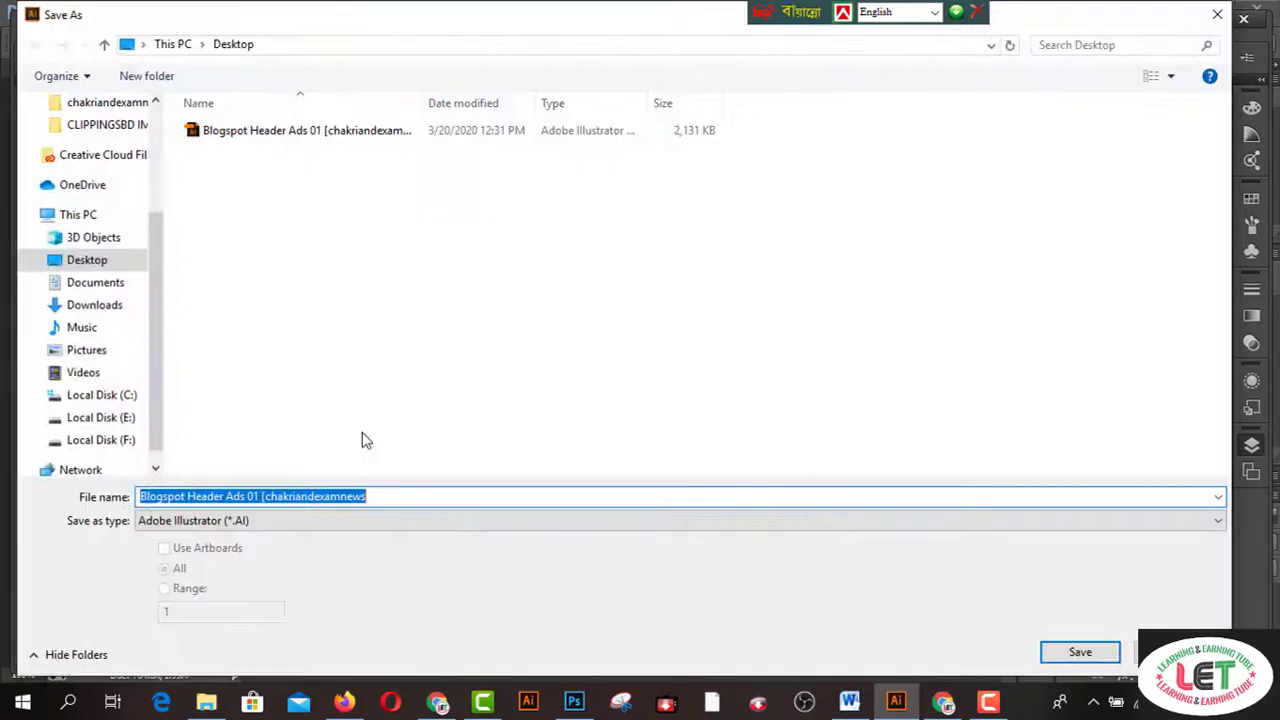
click(374, 497)
key(Escape)
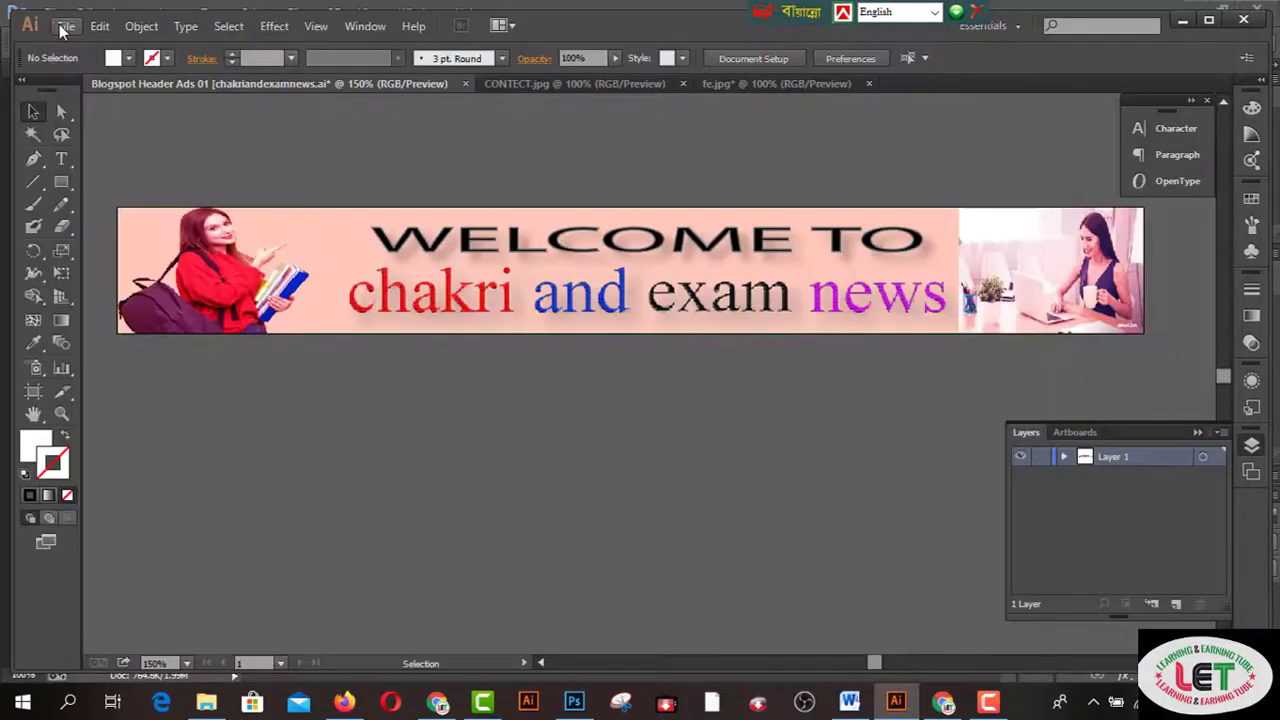
click(64, 26)
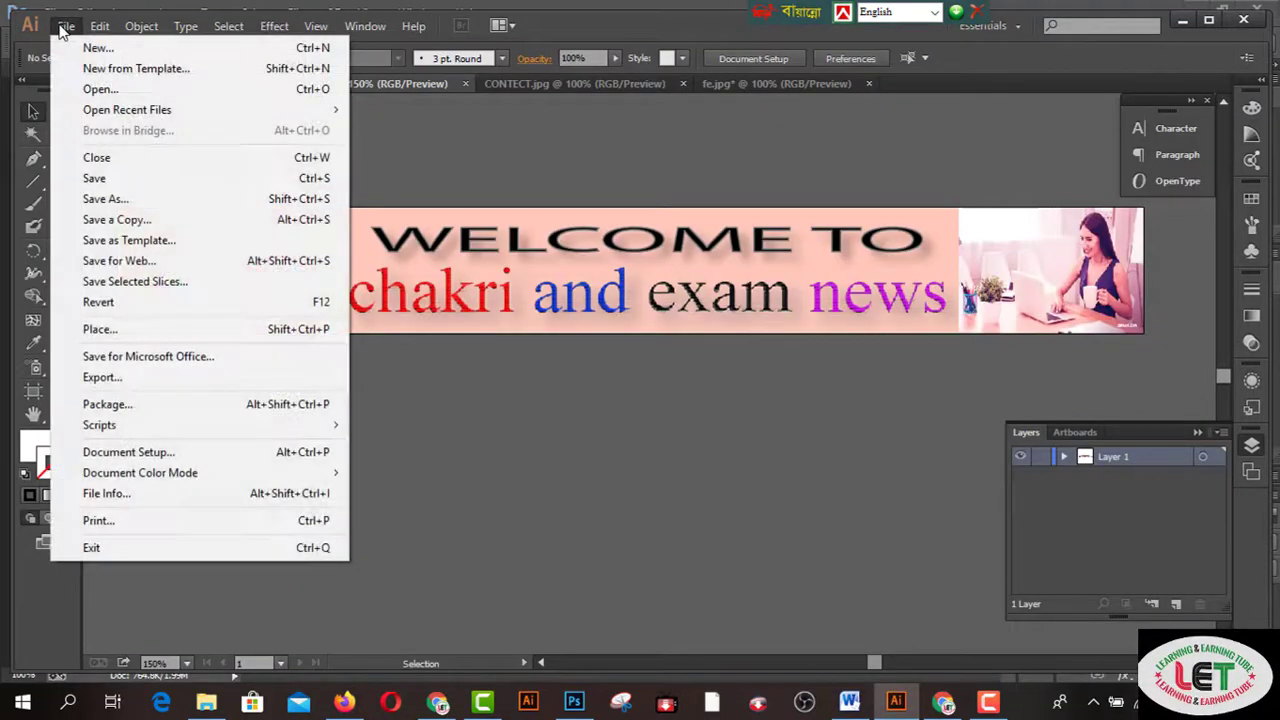
Open Save for Web and set the export preset to JPEG High
click(105, 258)
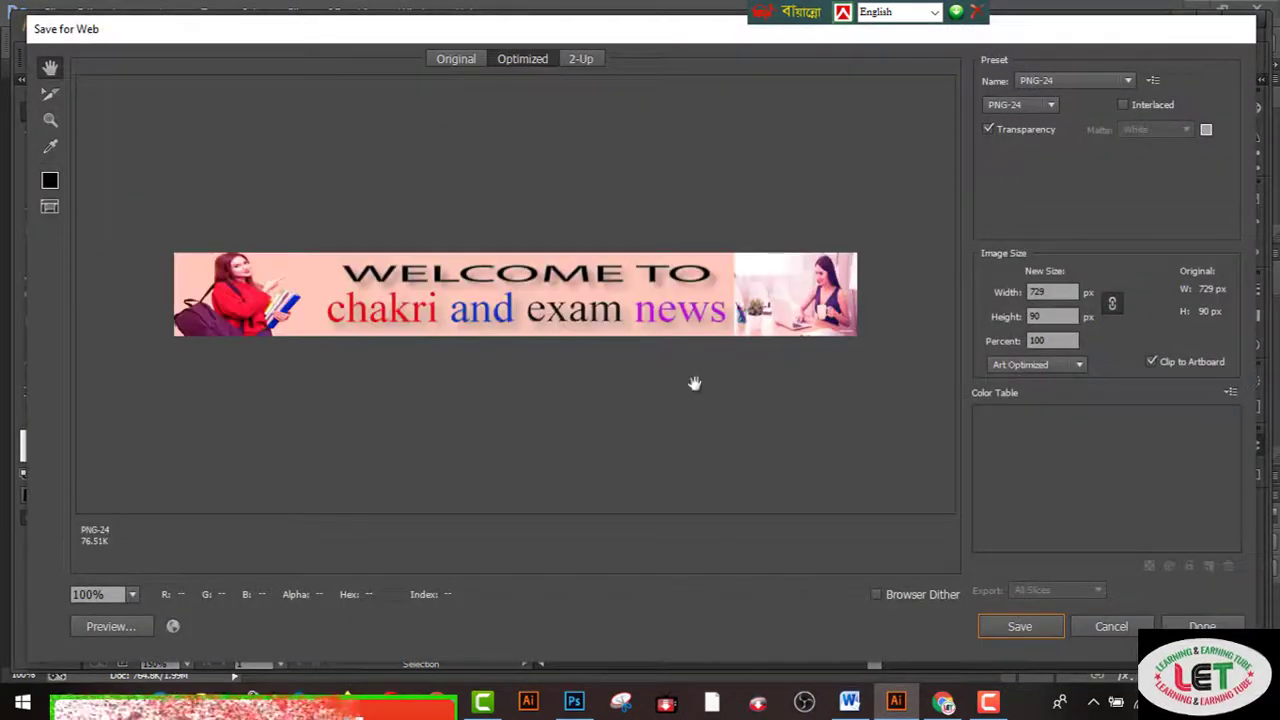
click(1066, 84)
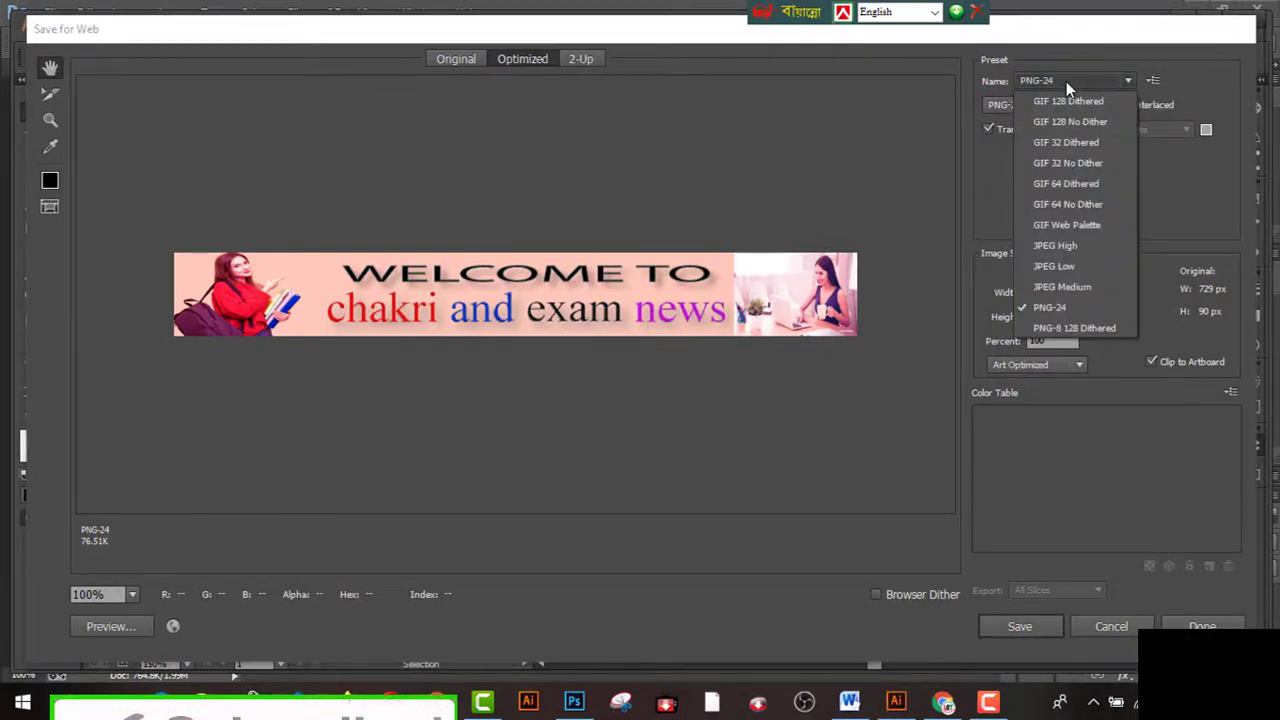
click(1084, 245)
Save the exported banner to the Desktop with '1.' prefixed to its name, then minimise Illustrator
click(1012, 626)
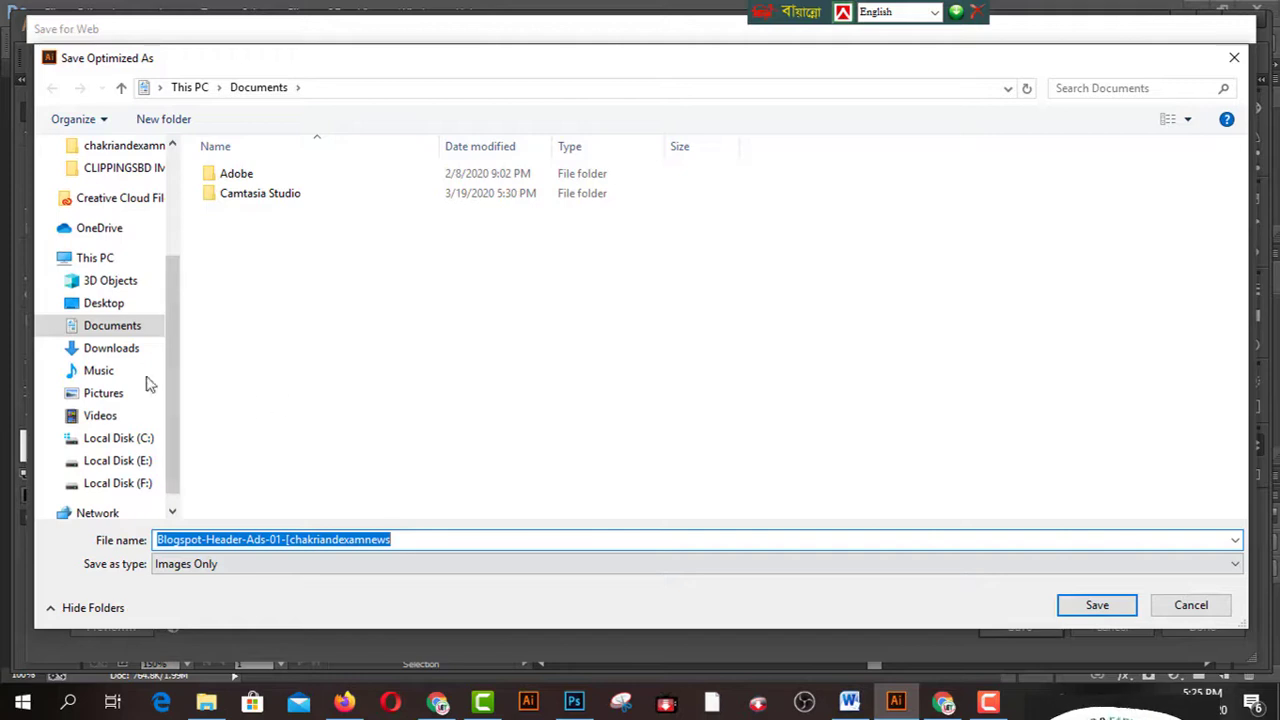
mouse_move(110, 320)
click(110, 304)
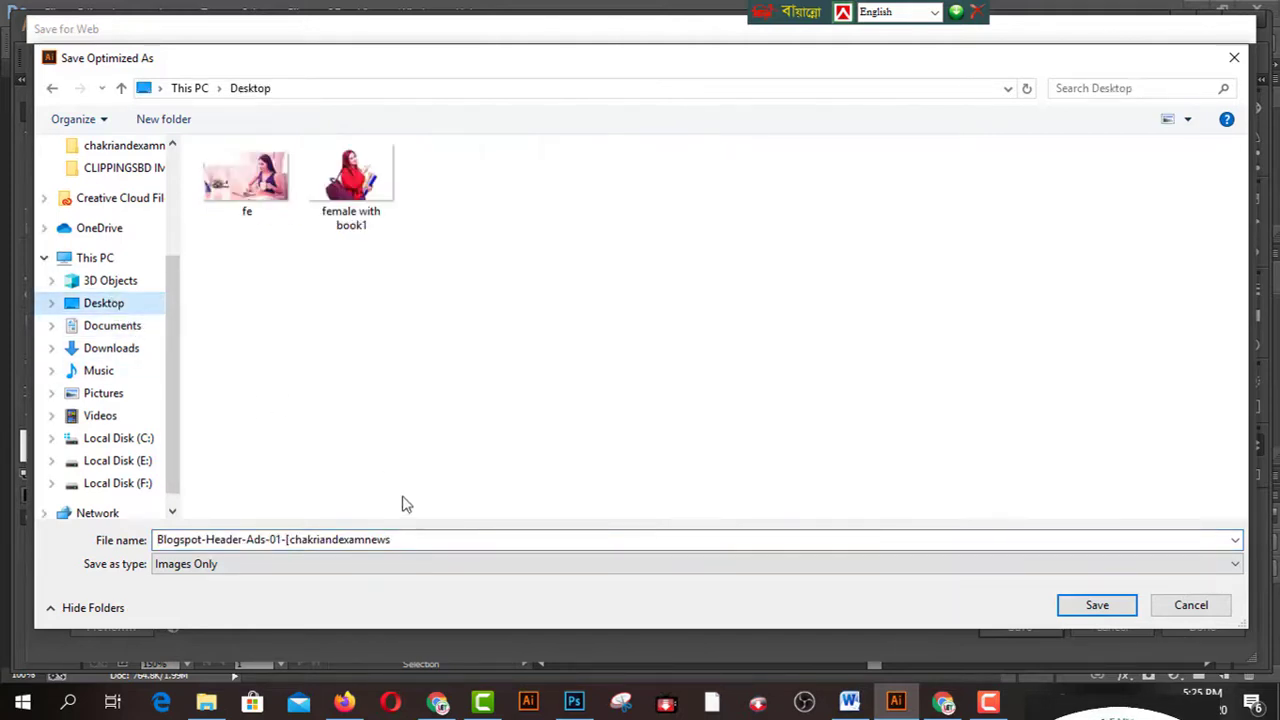
click(160, 539)
double_click(160, 539)
click(160, 539)
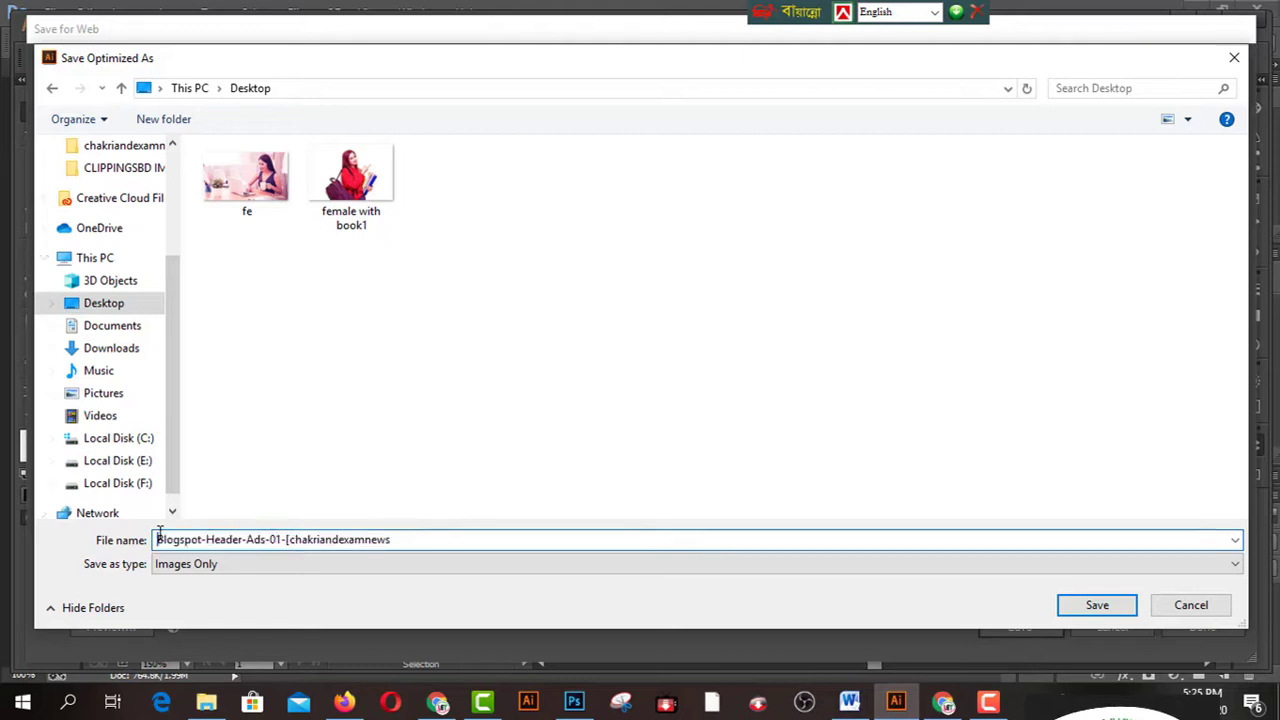
text(1)
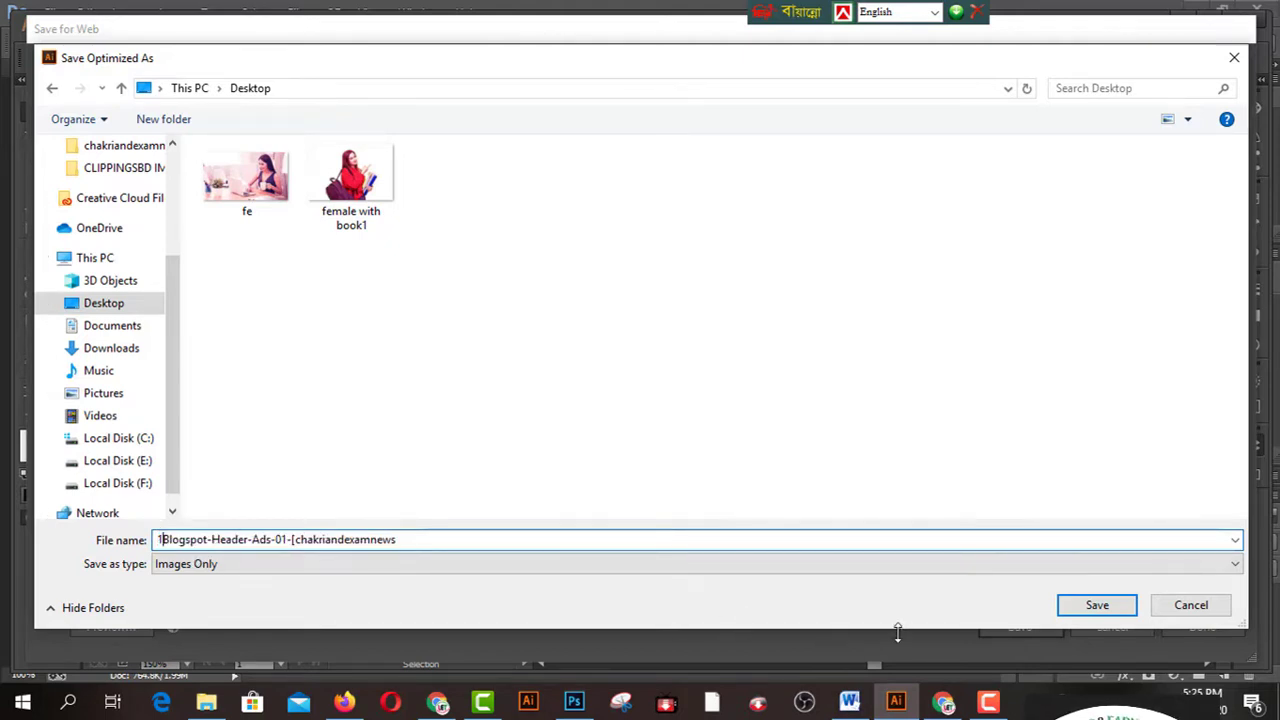
text(.)
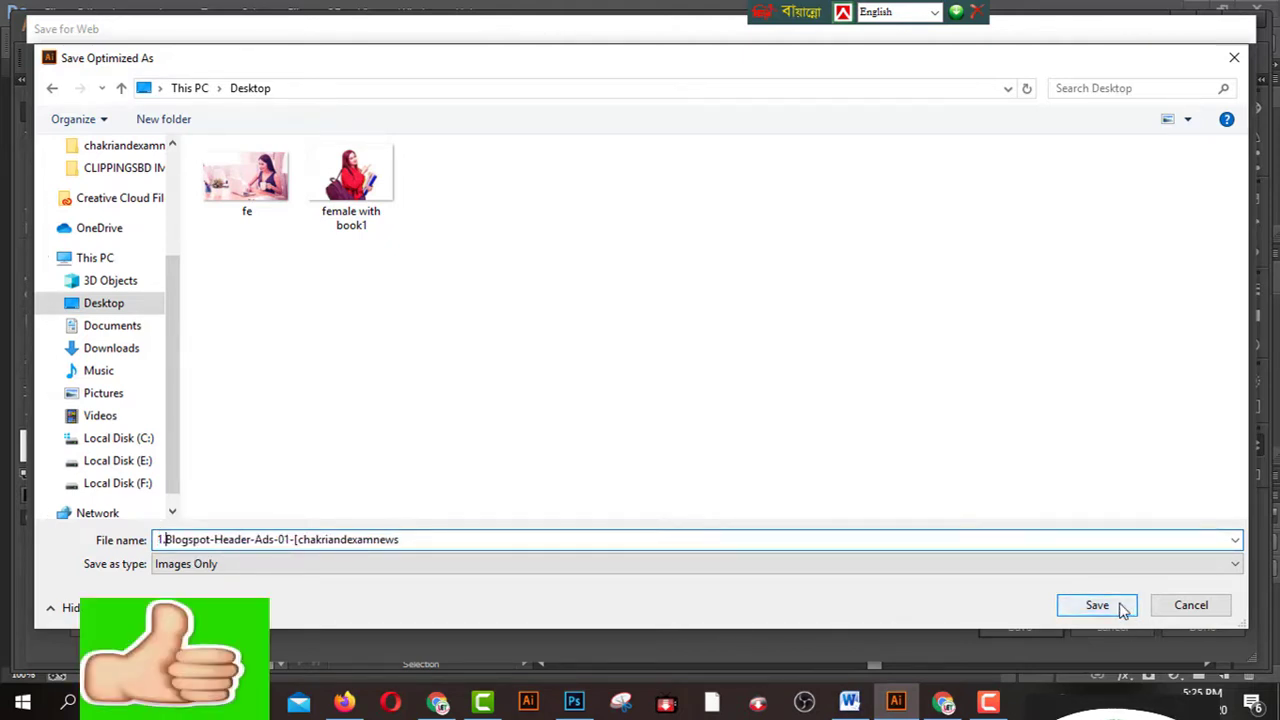
click(1122, 608)
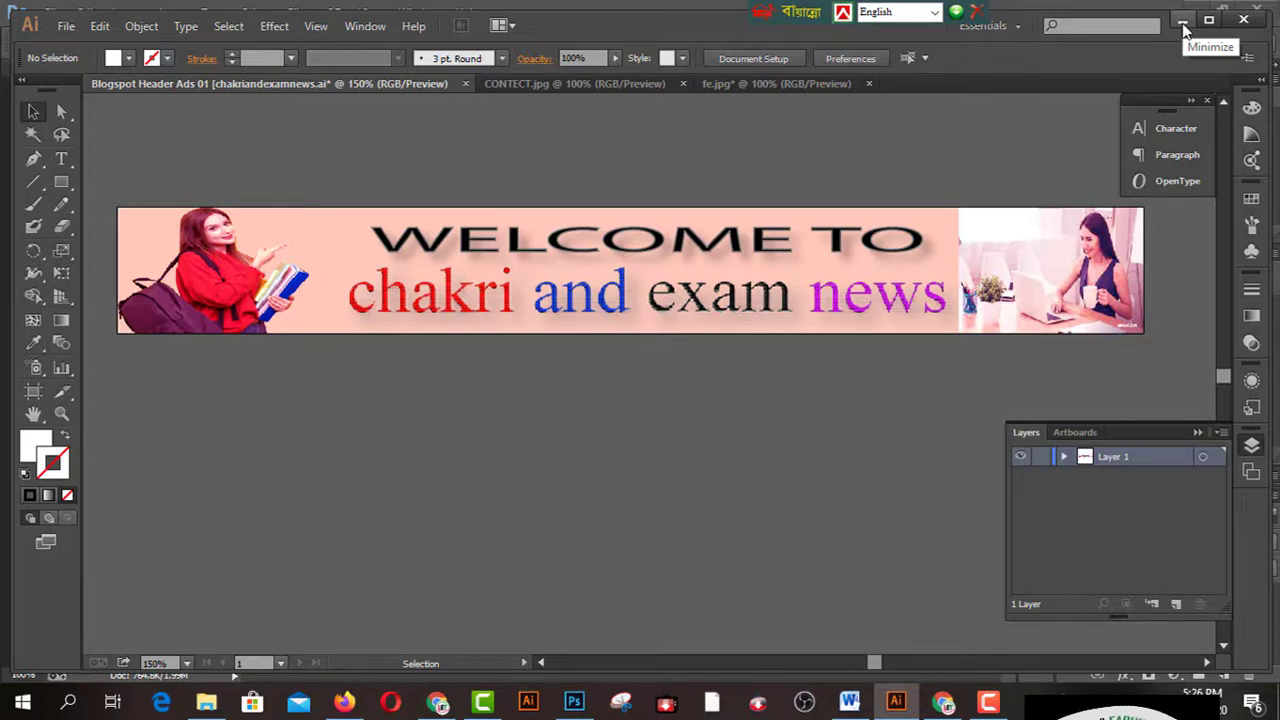
click(1183, 23)
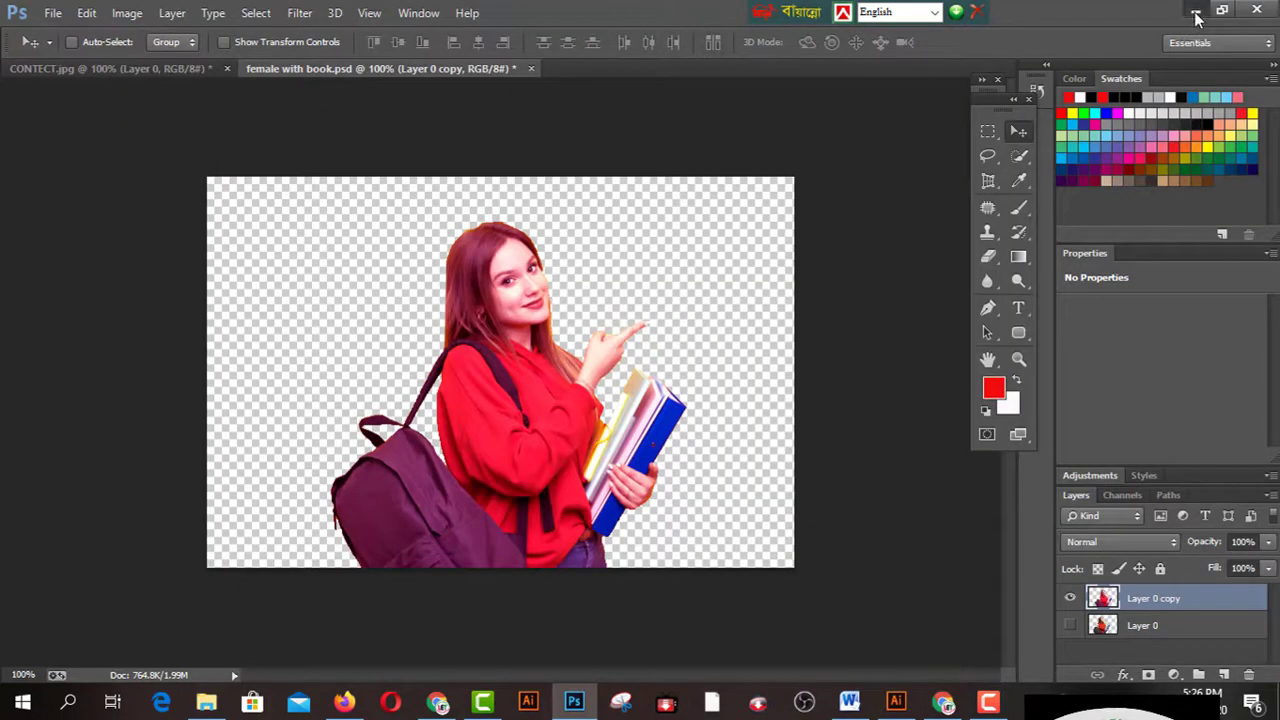
Delete the Header Ads gadget from Blogger's Ads 728x90 section and confirm the removal
click(1195, 12)
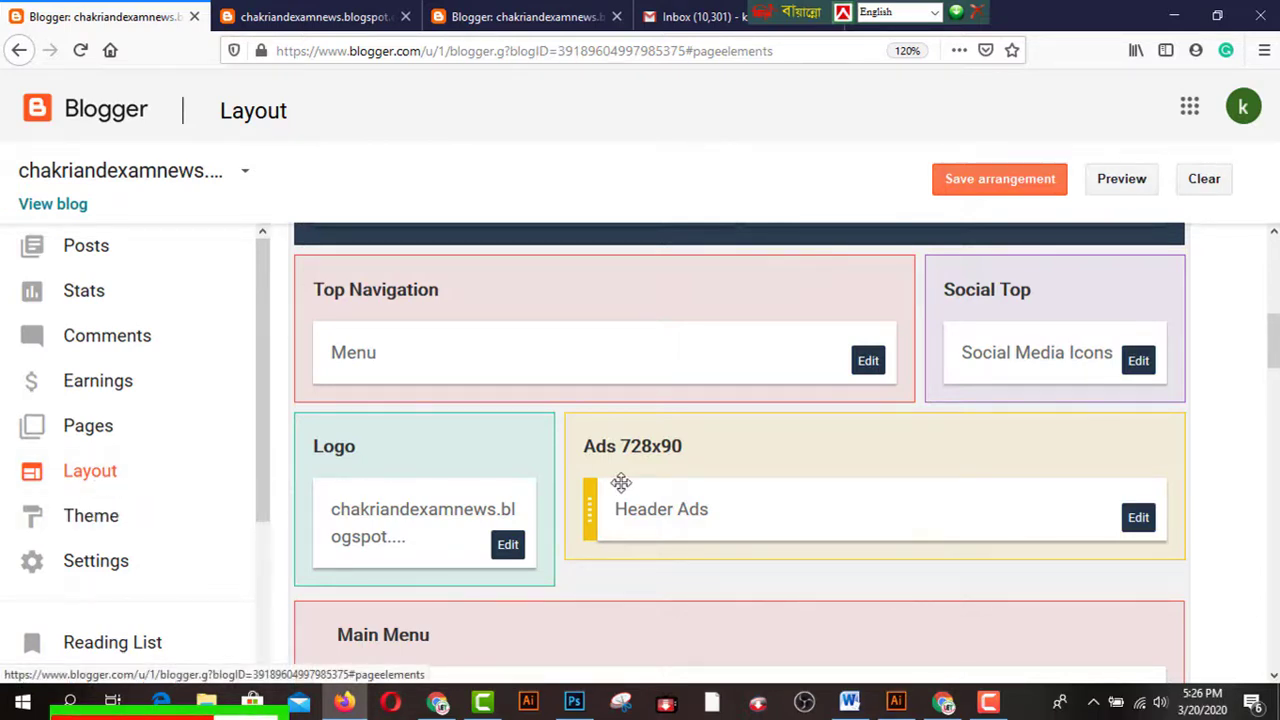
click(1140, 527)
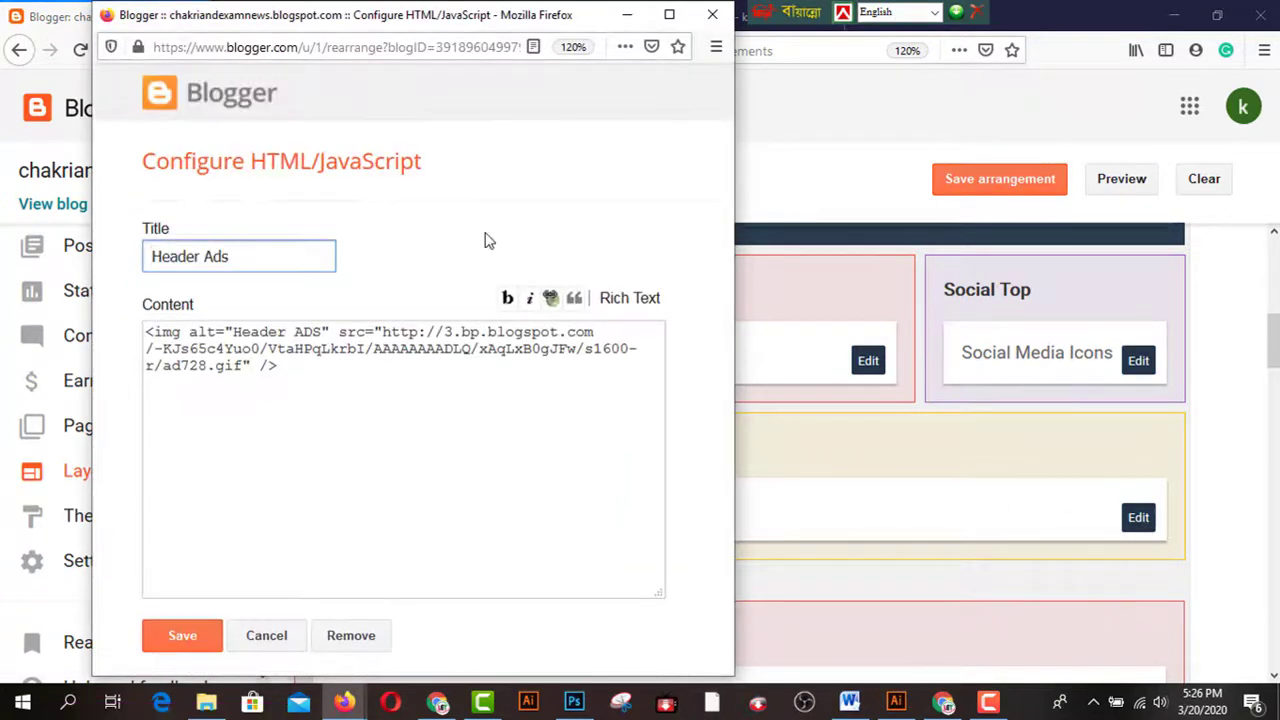
click(399, 647)
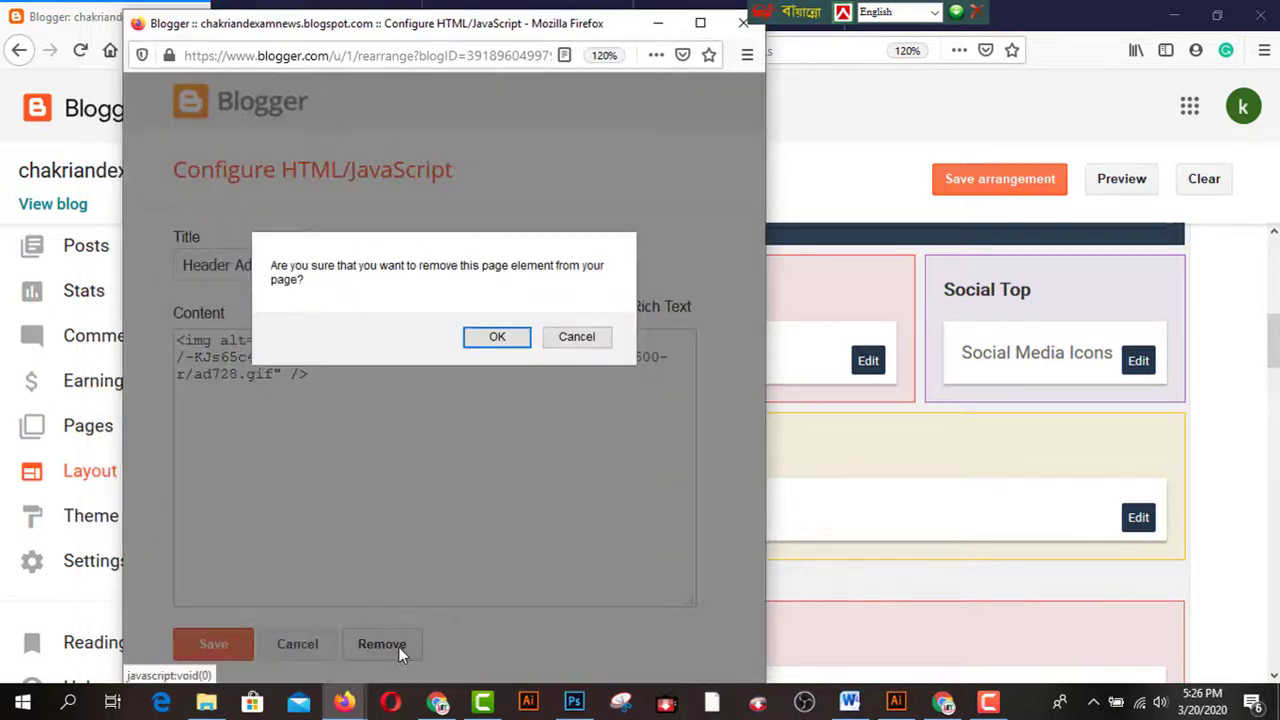
click(494, 337)
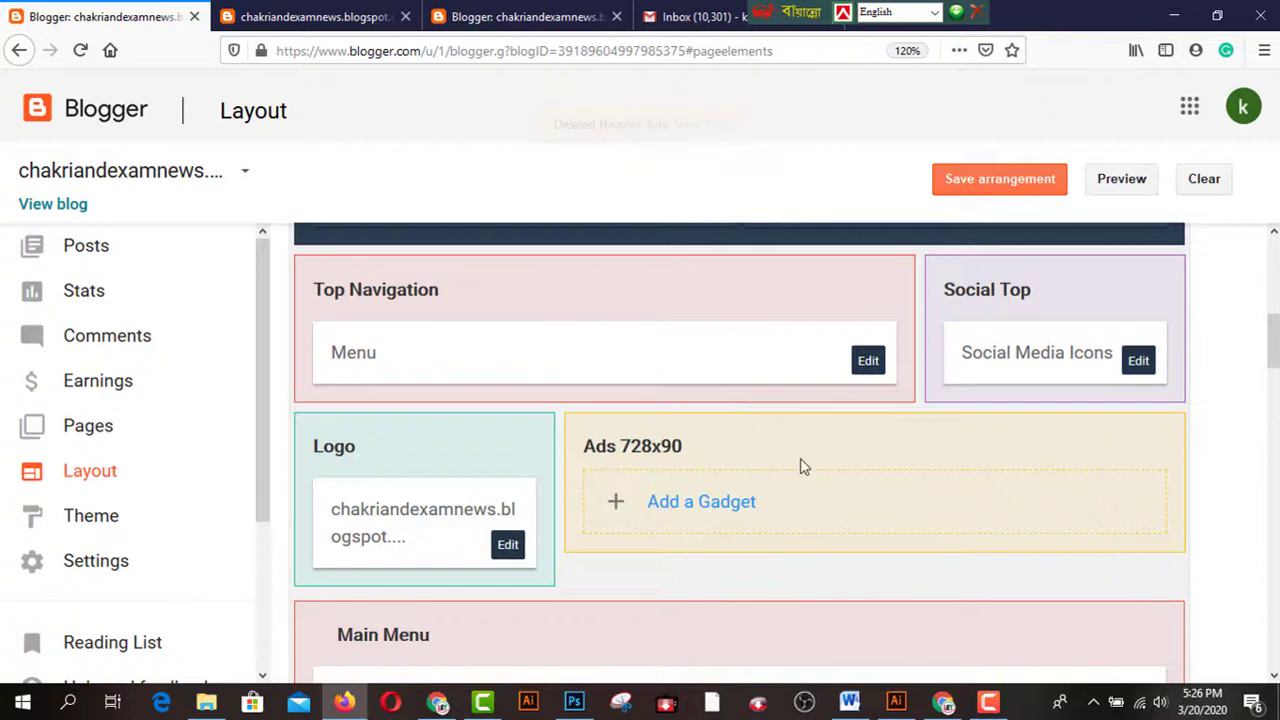
scroll(790, 465, down, 2)
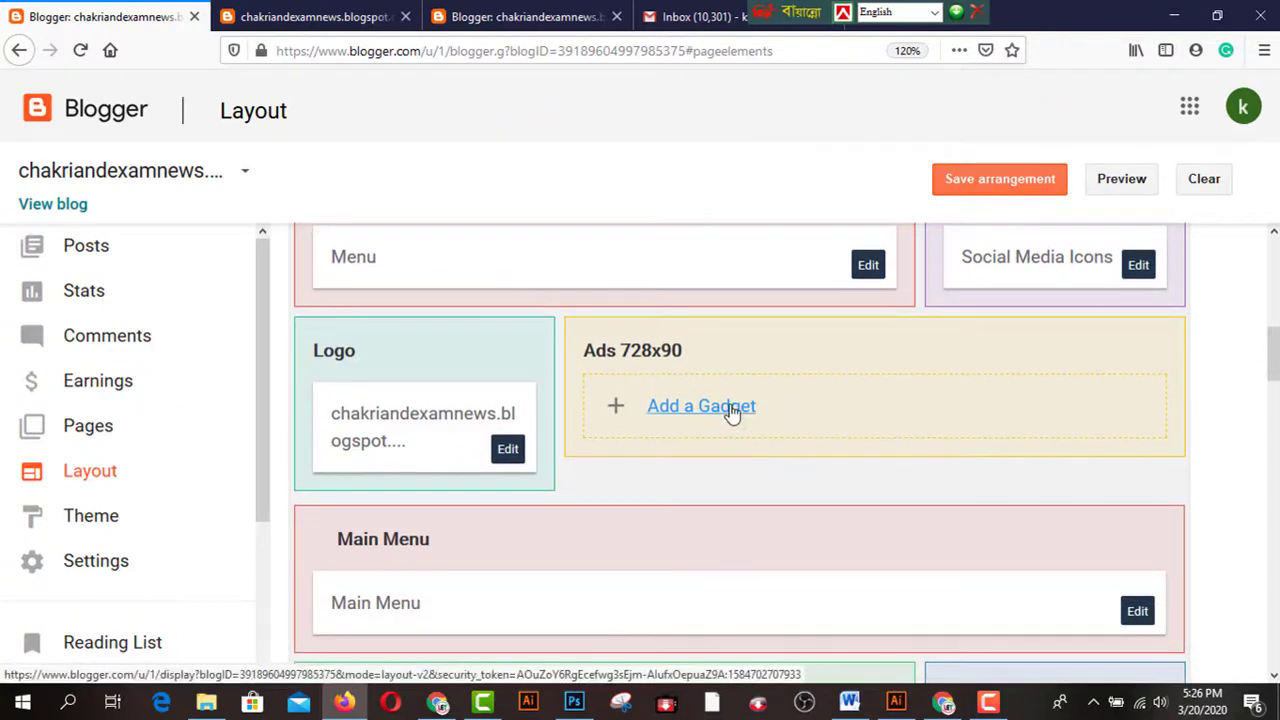
Add a Page Header gadget to the Ads 728x90 layout section
click(731, 408)
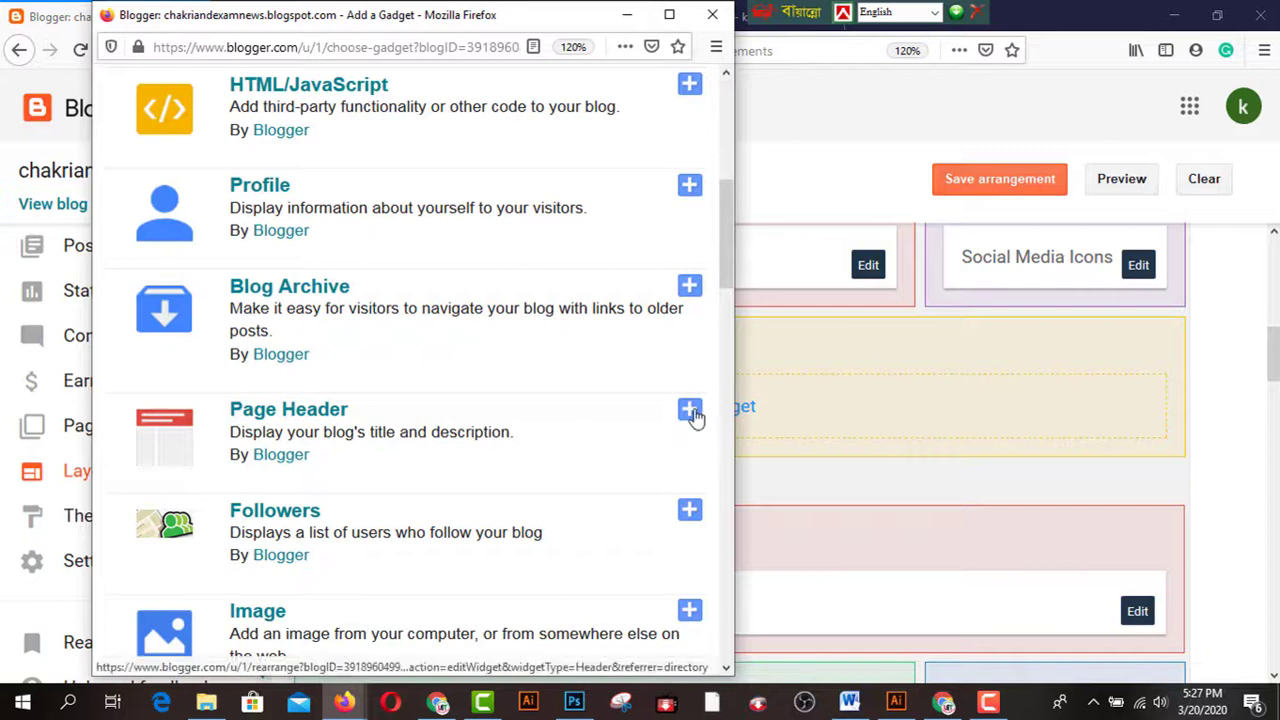
click(694, 414)
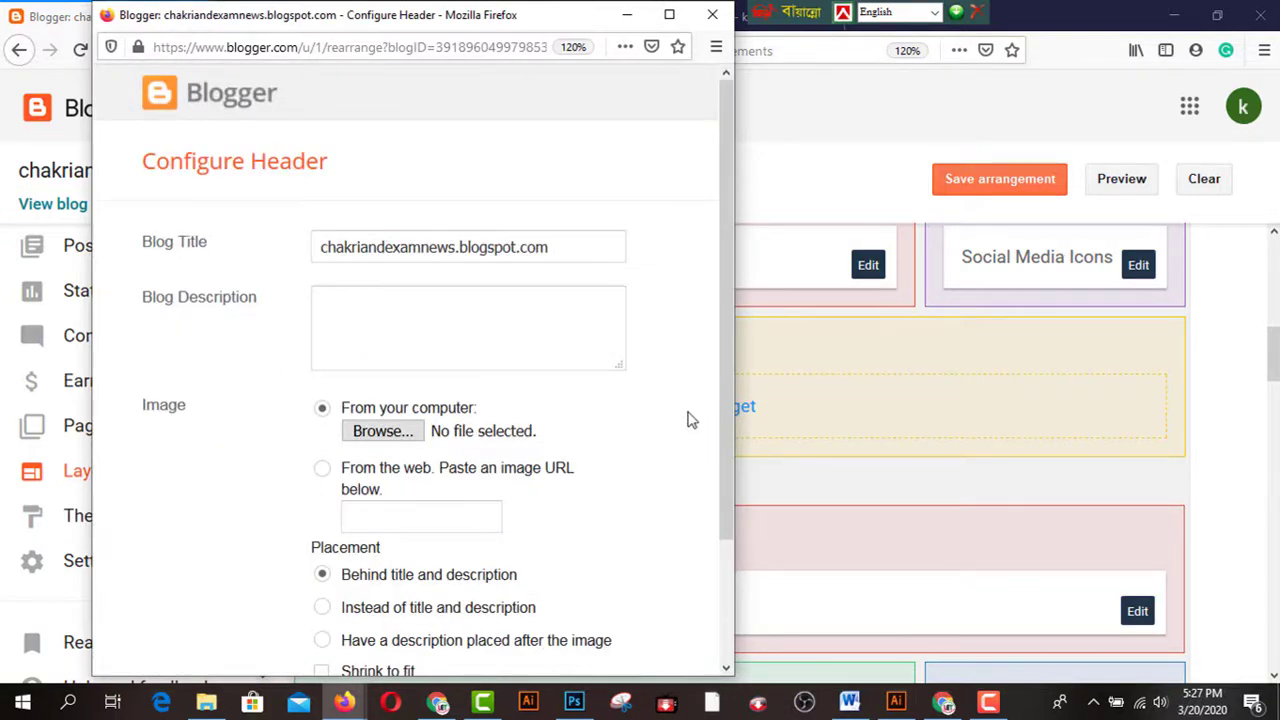
scroll(650, 443, down, 2)
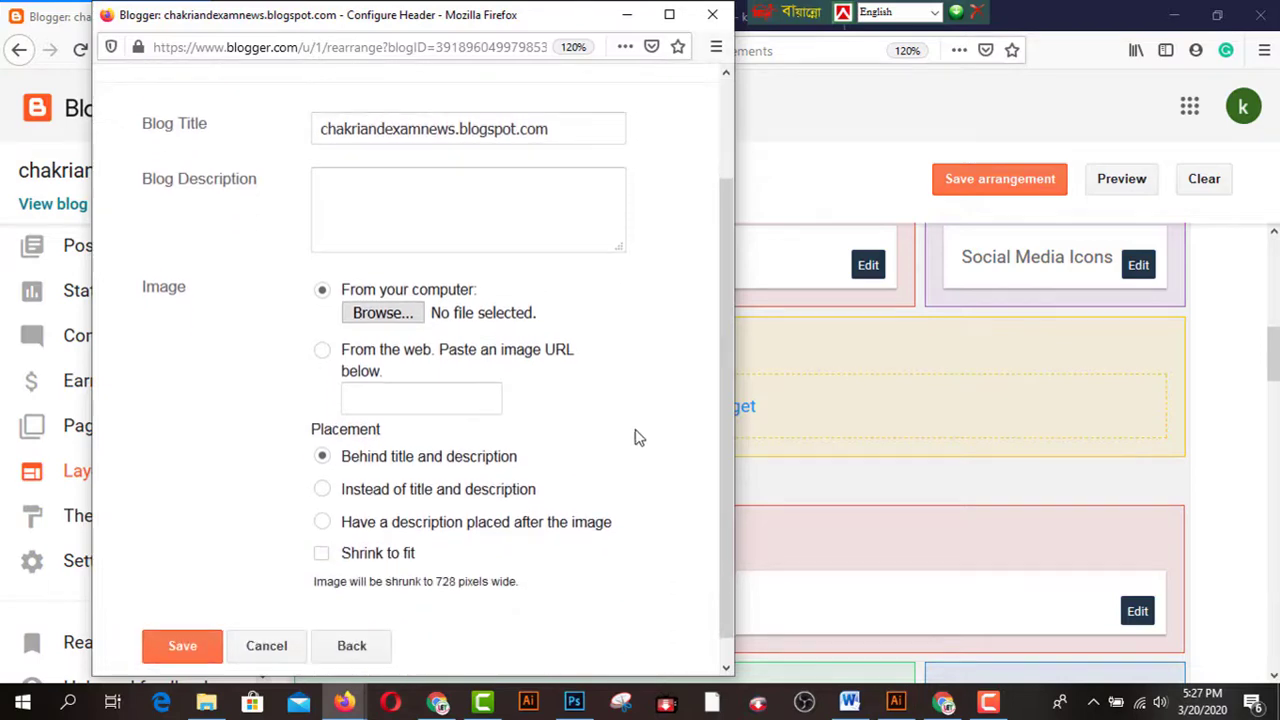
Upload 1.Blogspot-Header-Ads-01 from the Desktop as the header image
click(383, 314)
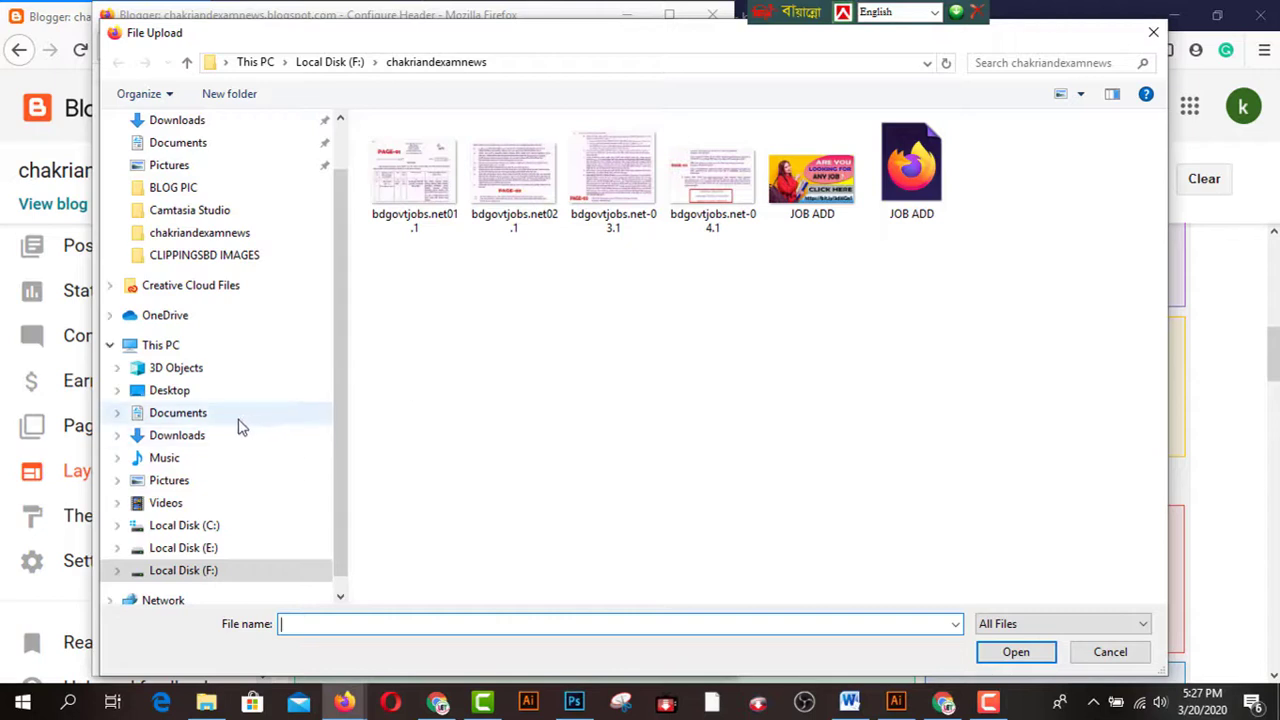
click(172, 391)
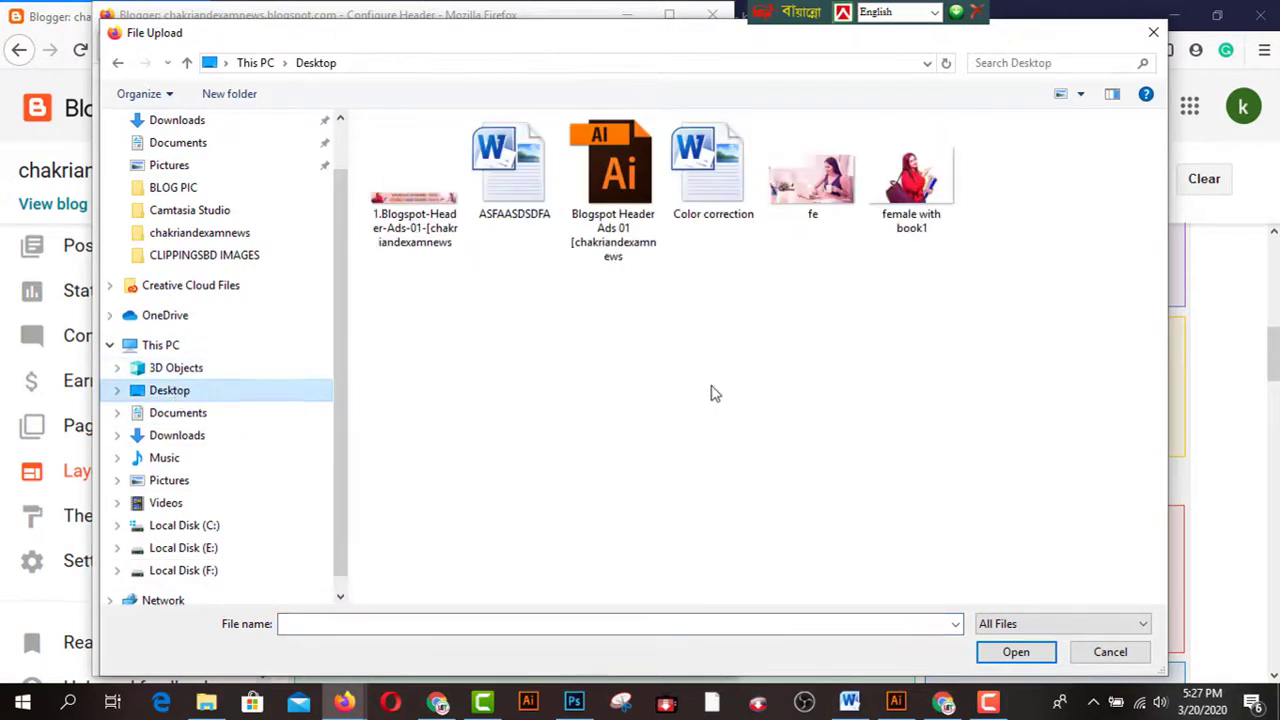
click(413, 230)
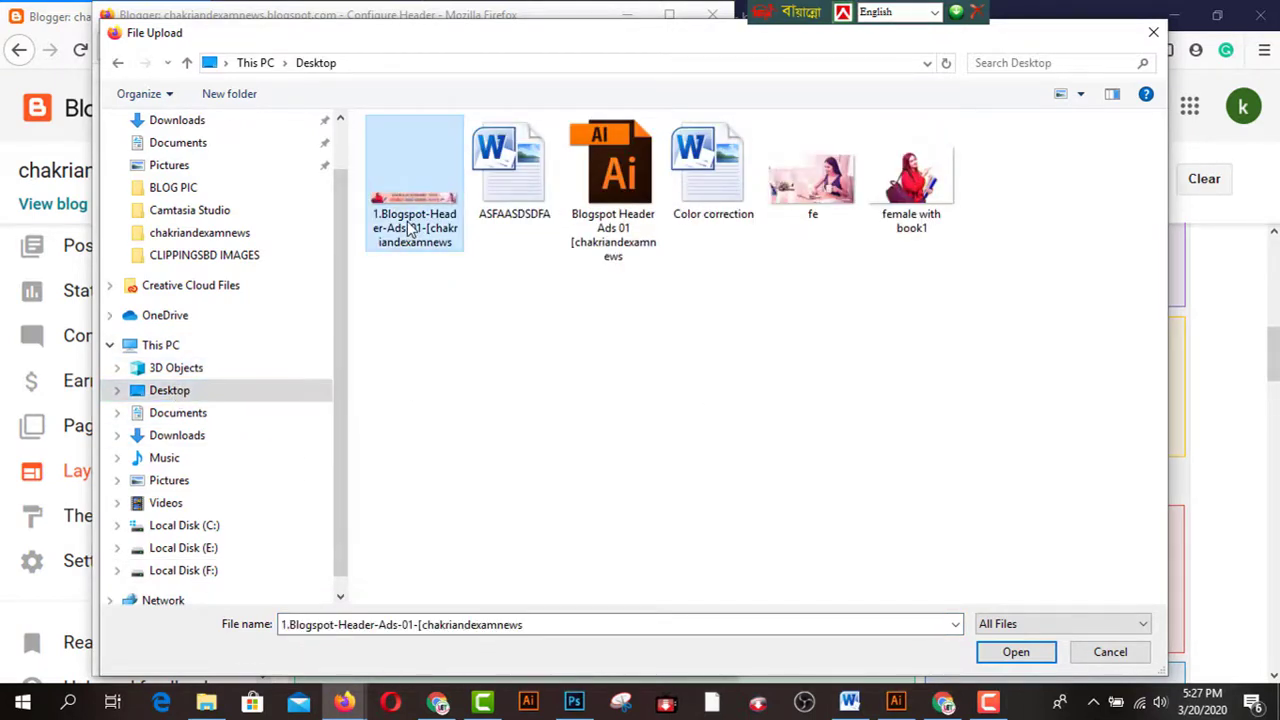
click(1015, 651)
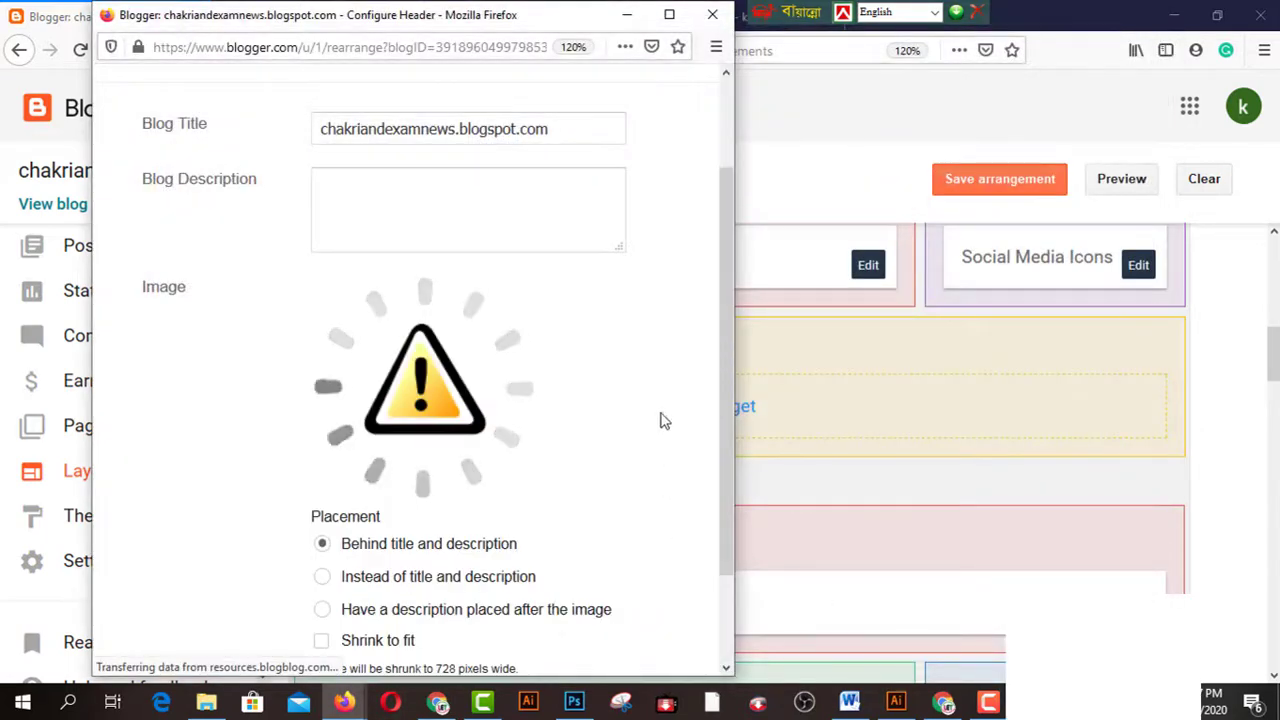
scroll(677, 397, down, 2)
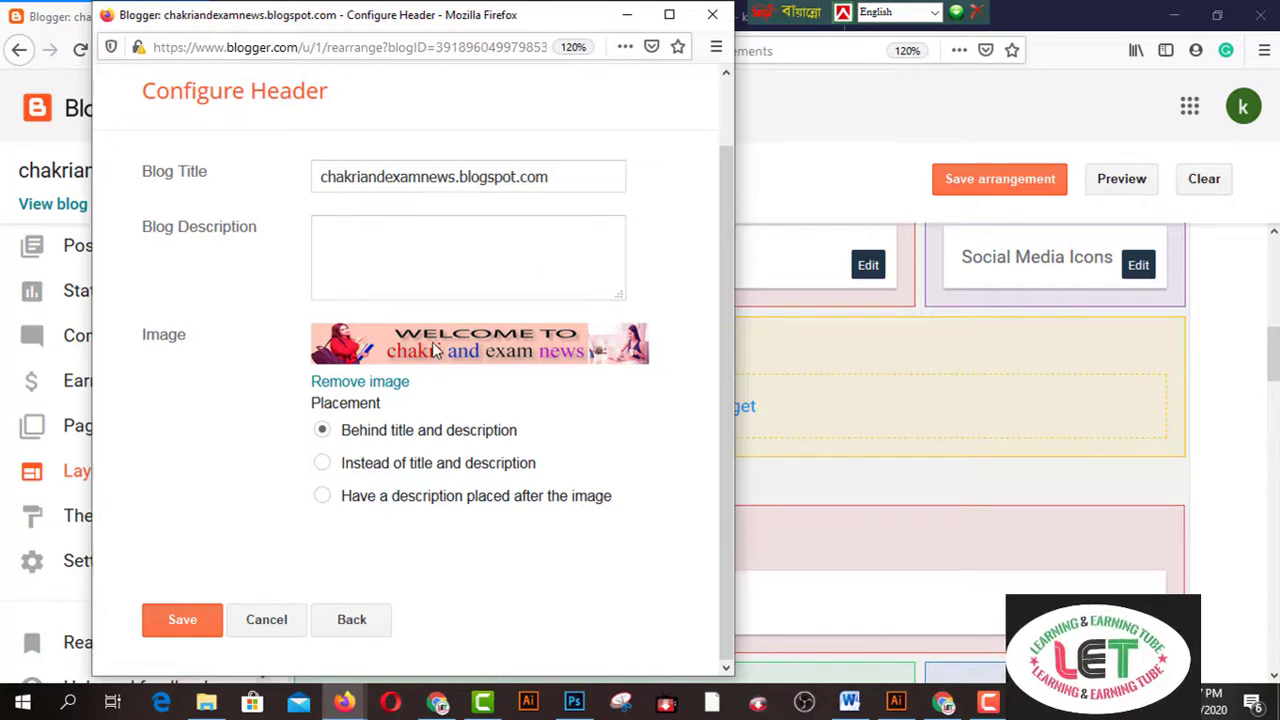
Save the header, check the banner on the live blog in a new tab, then return to Layout
click(183, 623)
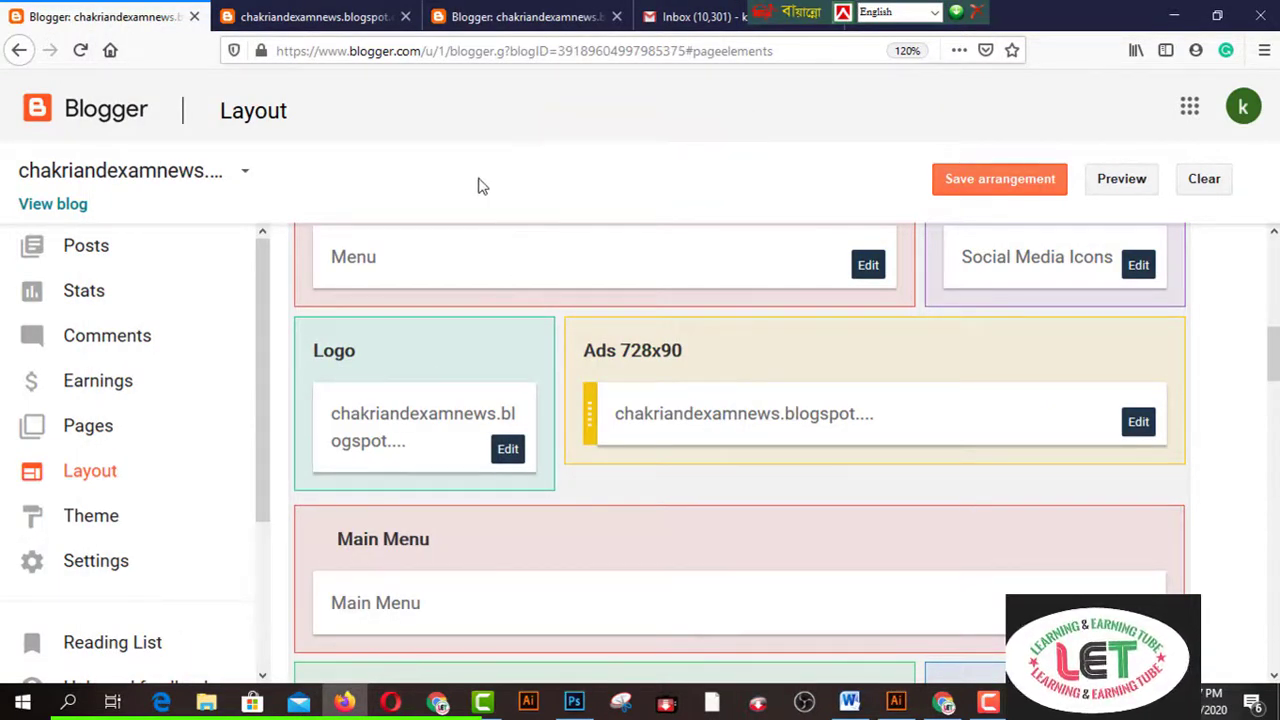
right_click(70, 215)
click(90, 220)
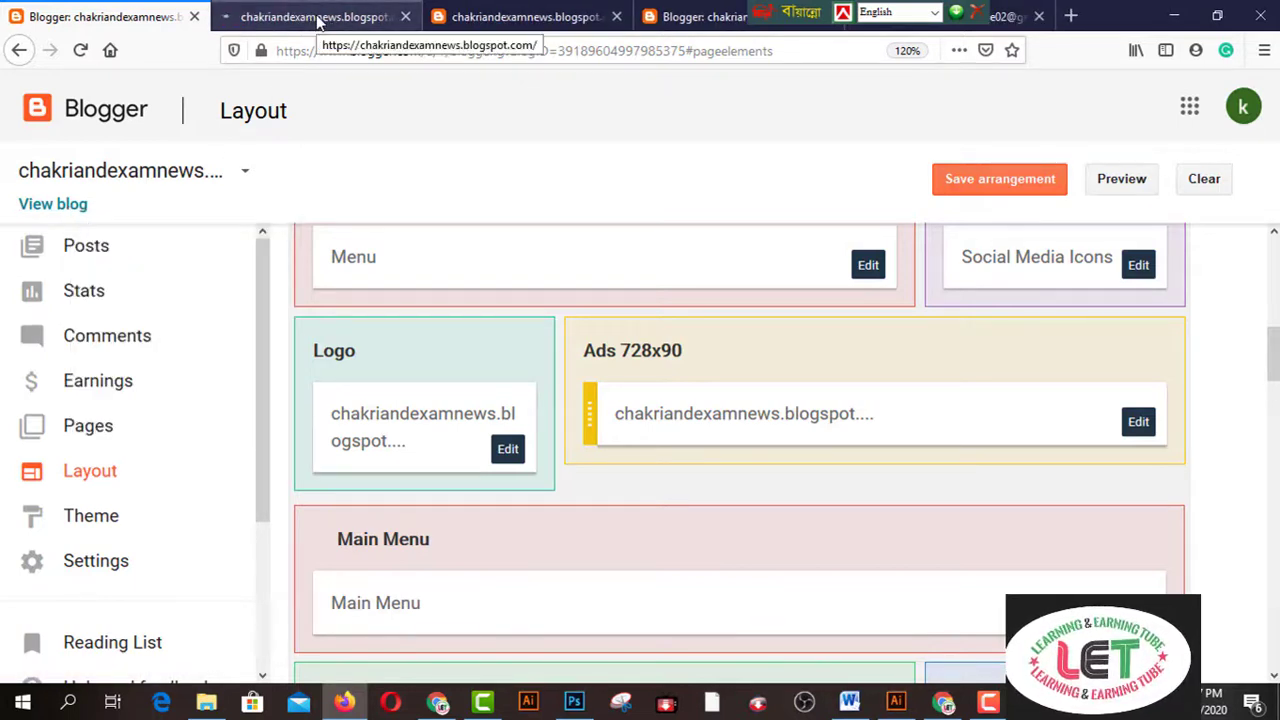
click(318, 20)
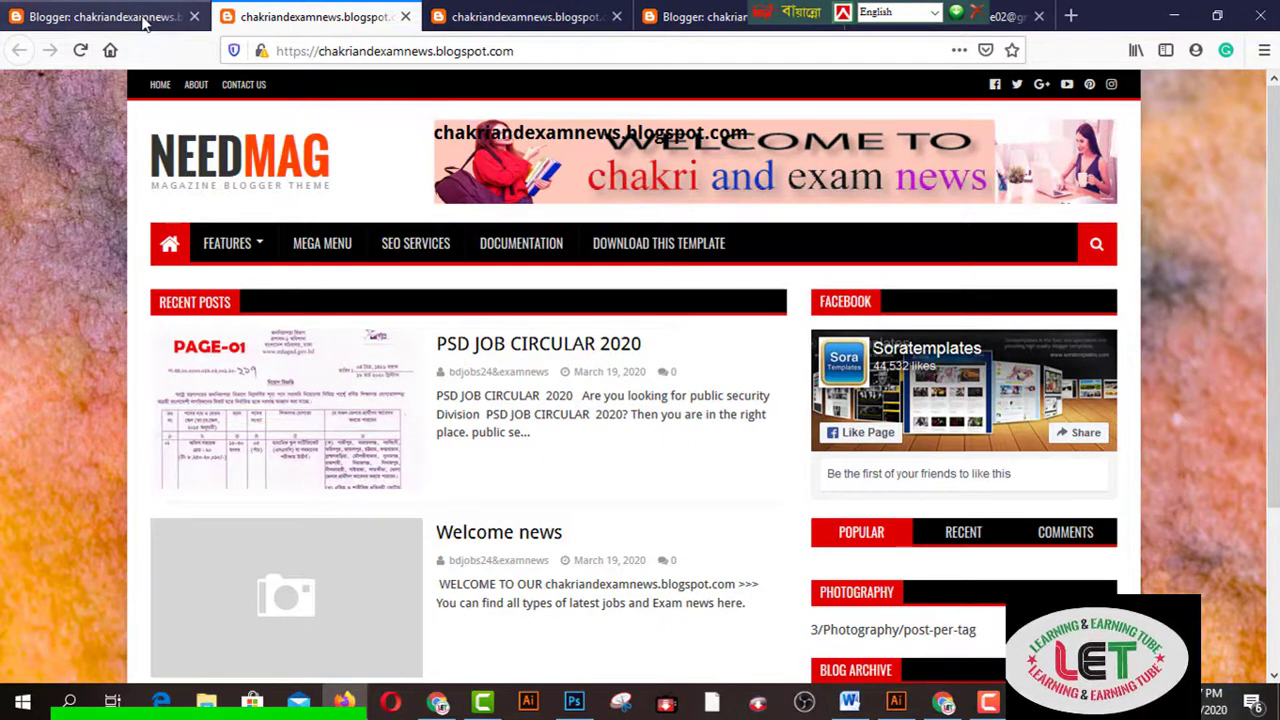
click(148, 17)
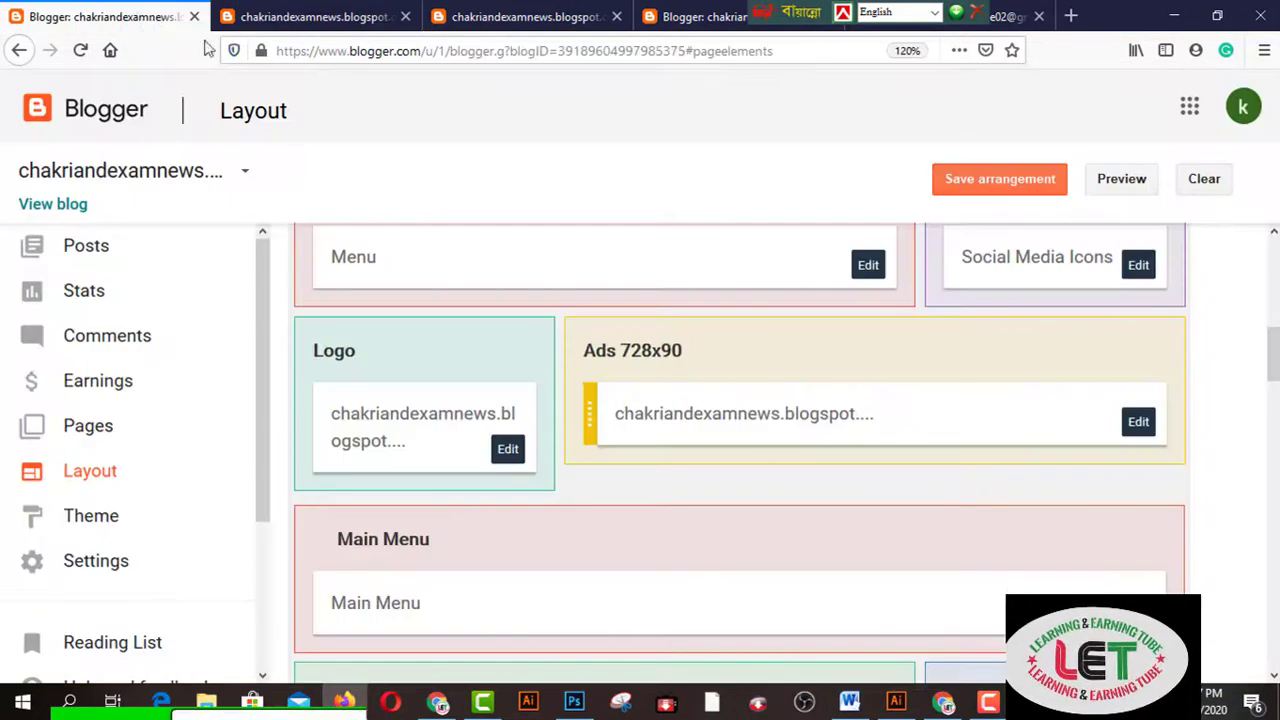
Clear the header gadget's Blog Title text and try saving without a title
click(1138, 422)
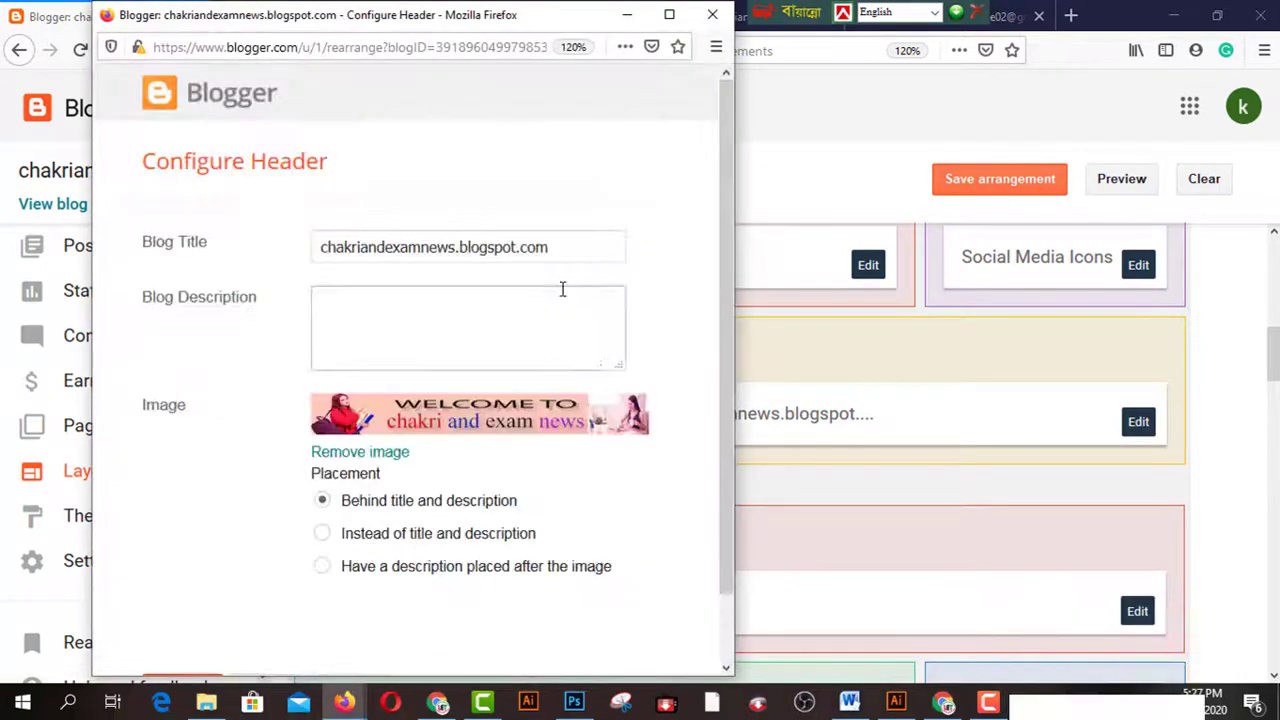
drag(571, 245, 294, 241)
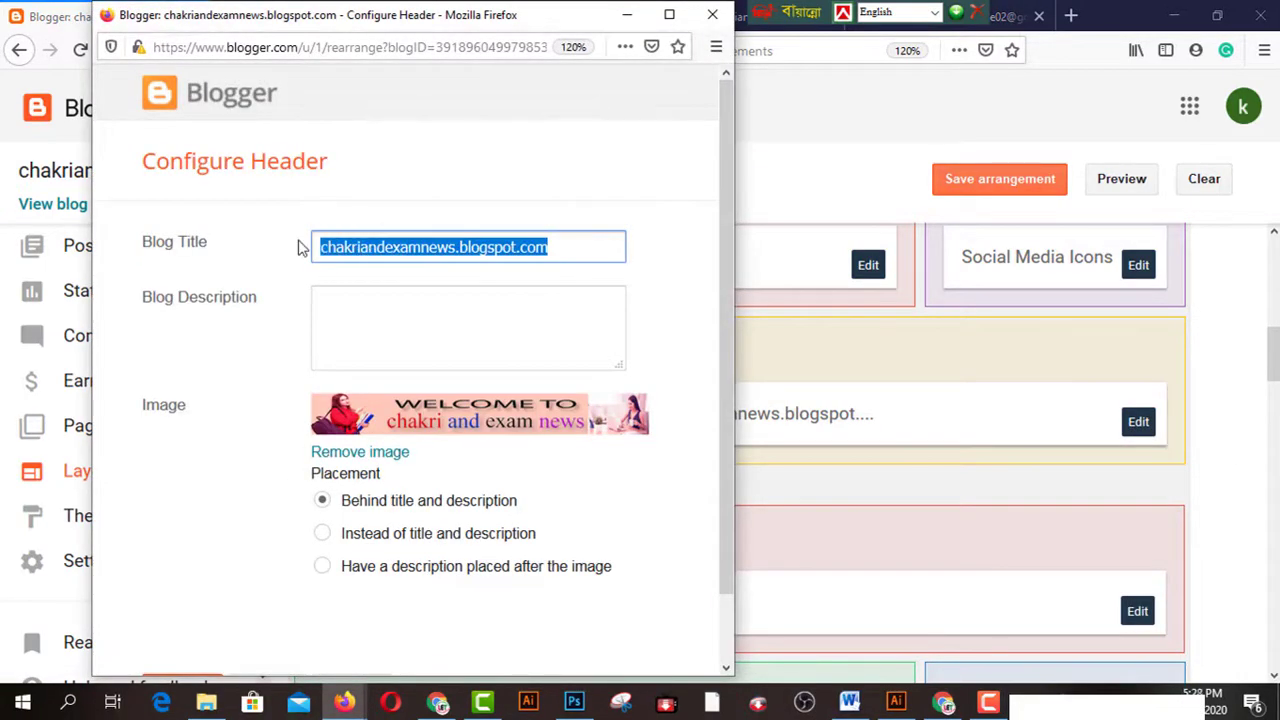
key(BackSpace)
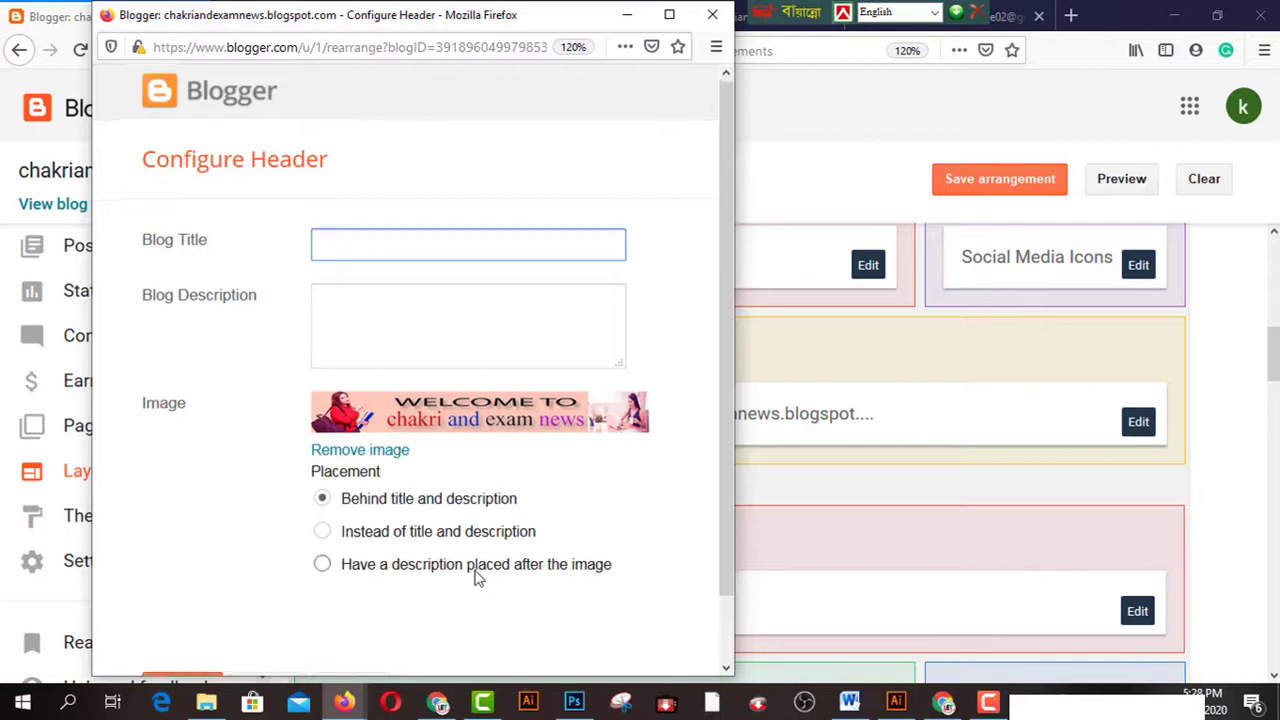
scroll(470, 572, down, 1)
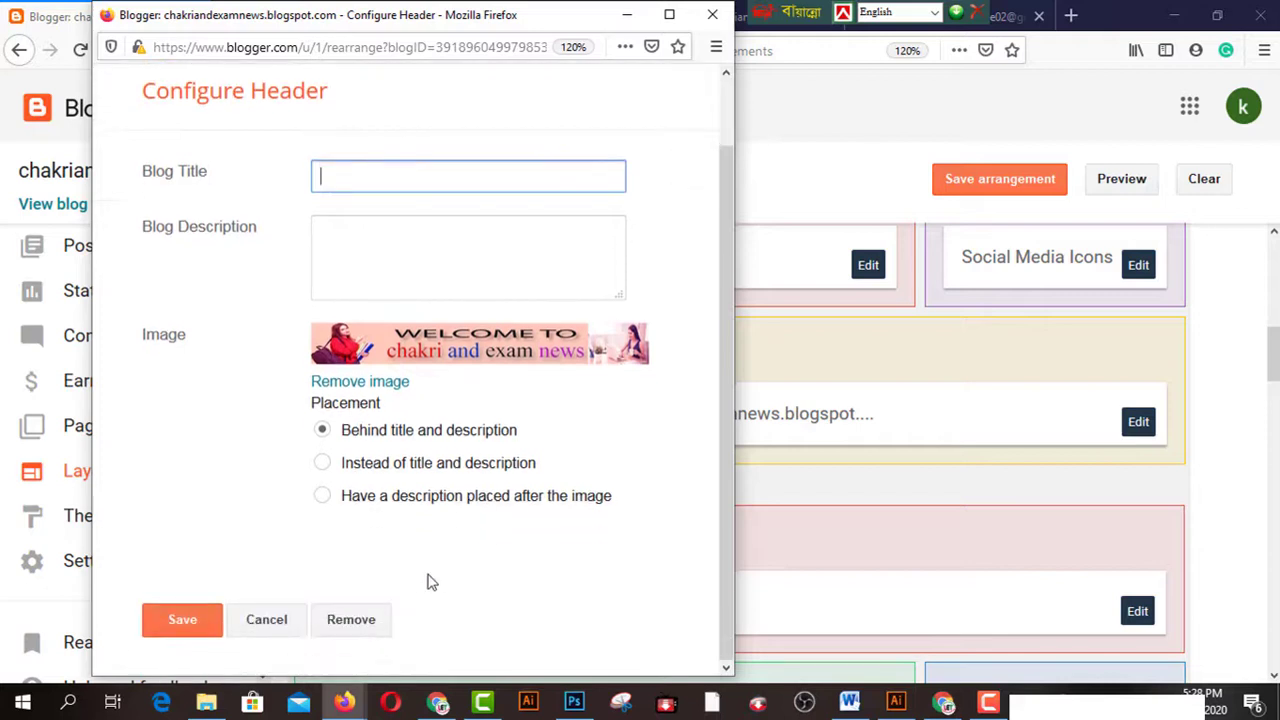
click(180, 625)
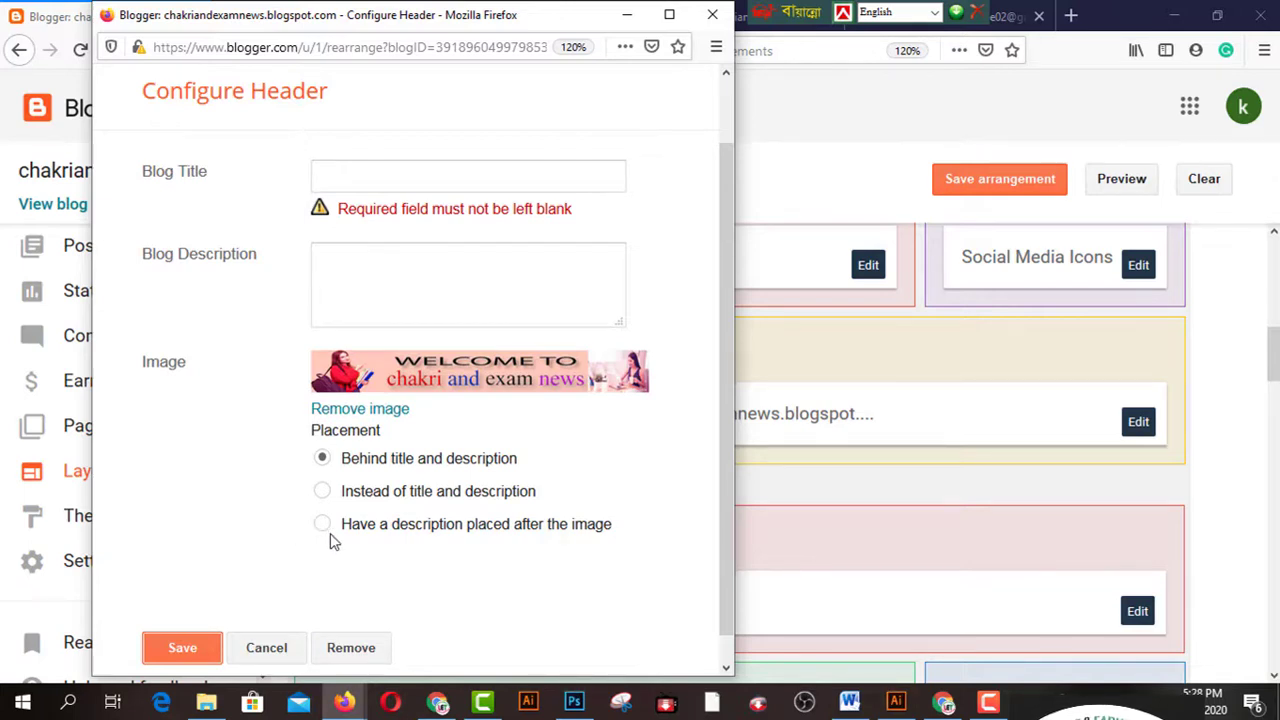
Change the image placement option, set the Blog Title to 'a', and save the header
click(322, 491)
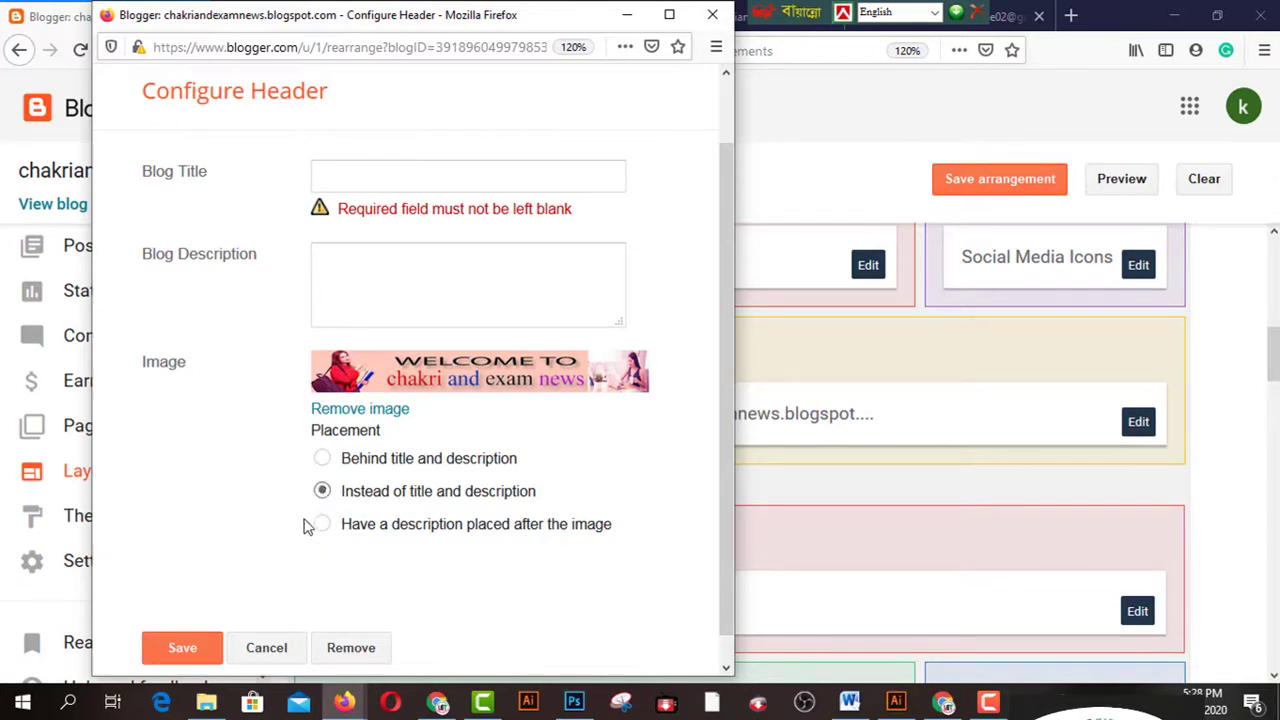
click(191, 648)
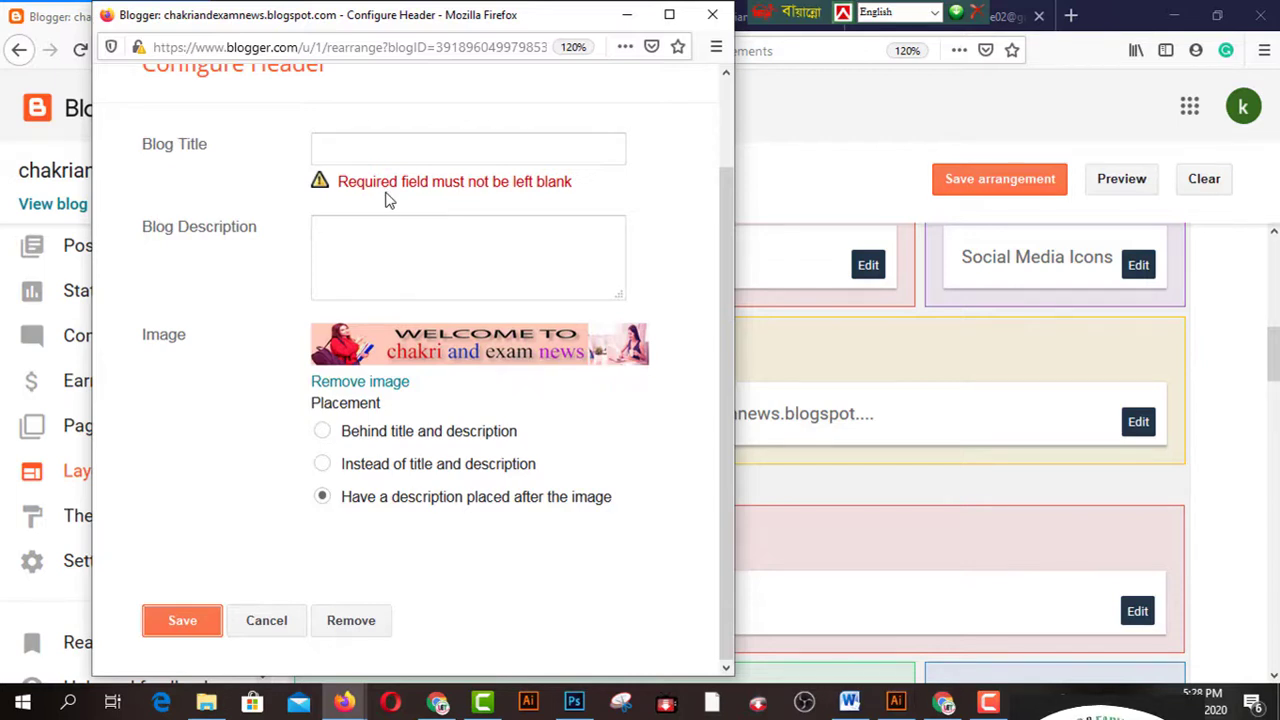
click(364, 150)
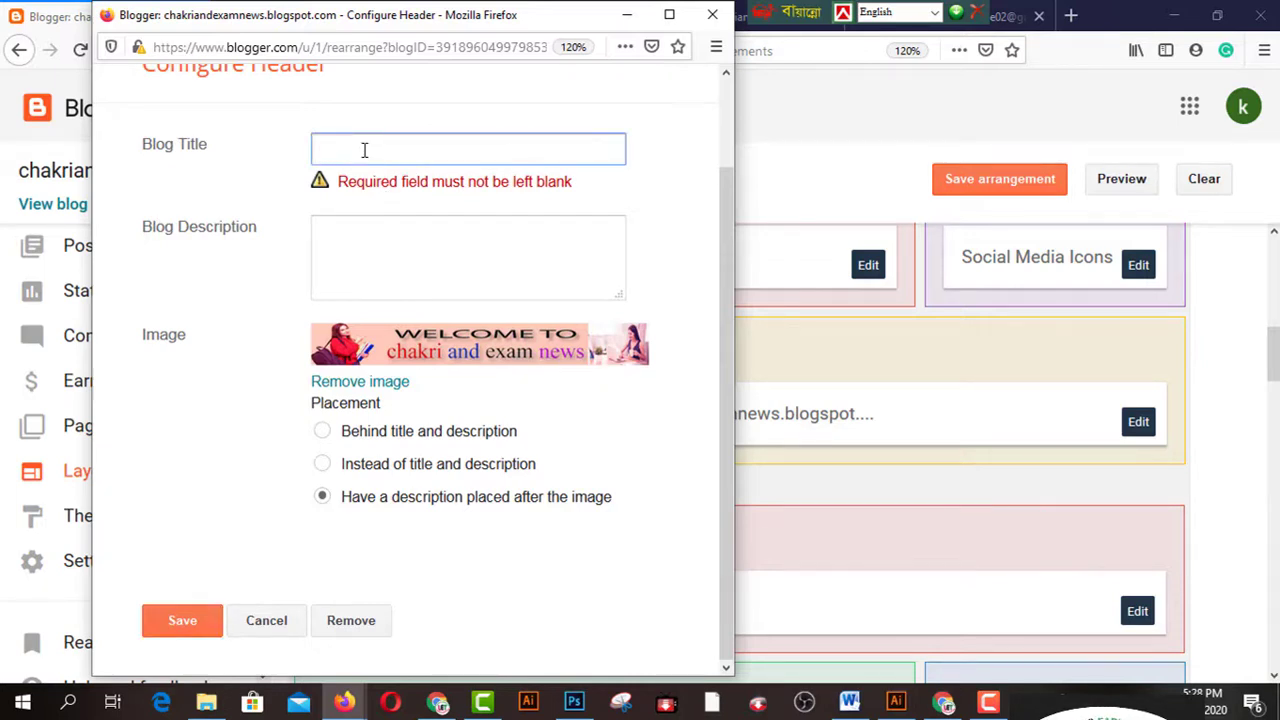
text(a)
click(191, 633)
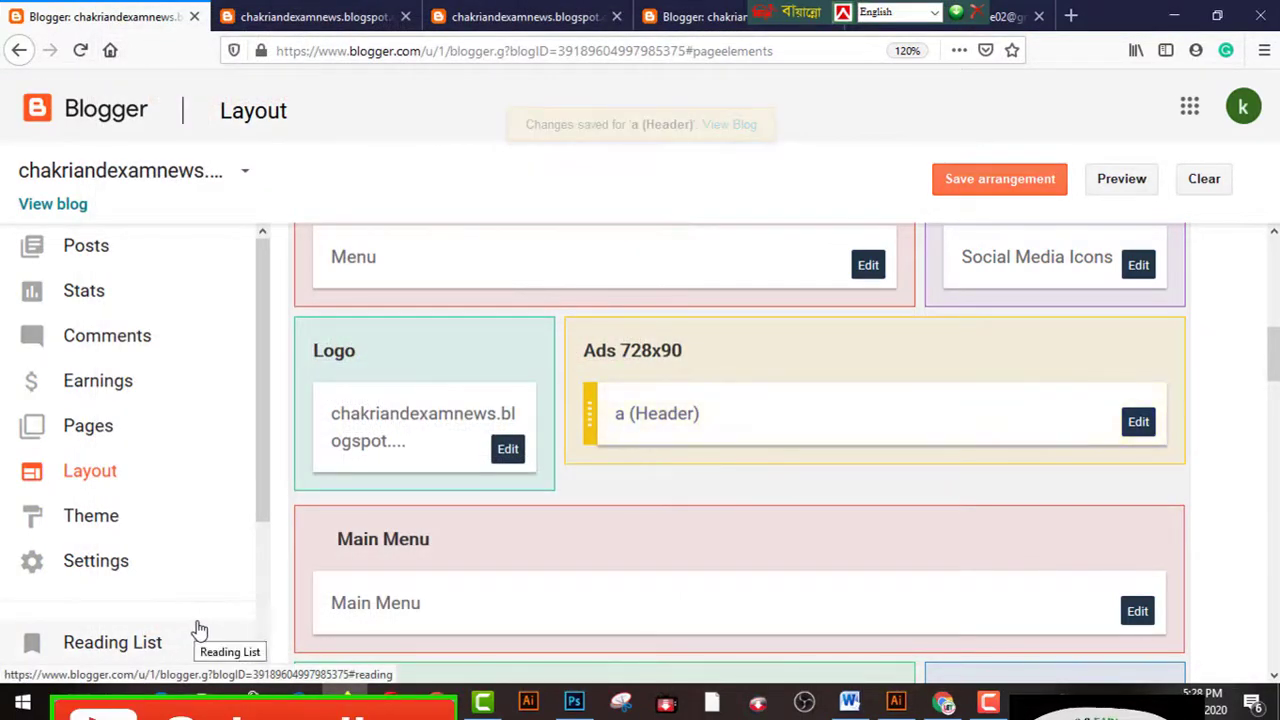
View the live blog in a new tab, showing the banner without title text over it
right_click(66, 205)
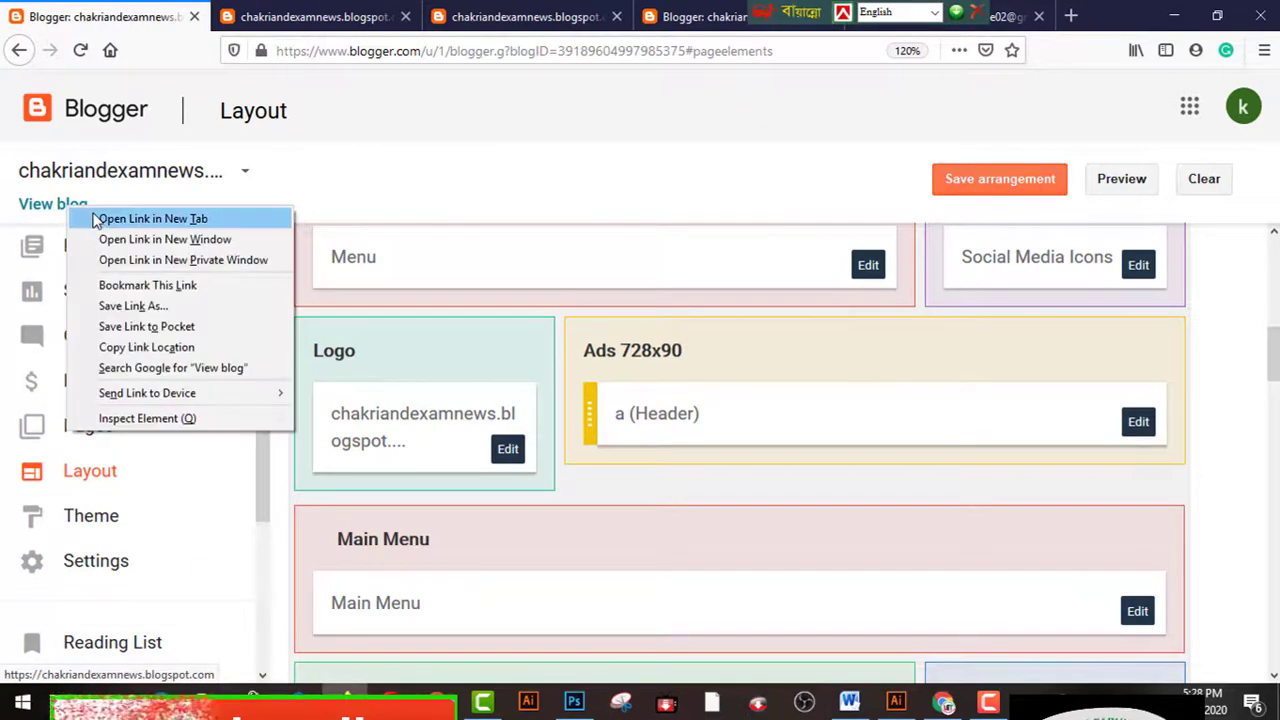
click(95, 219)
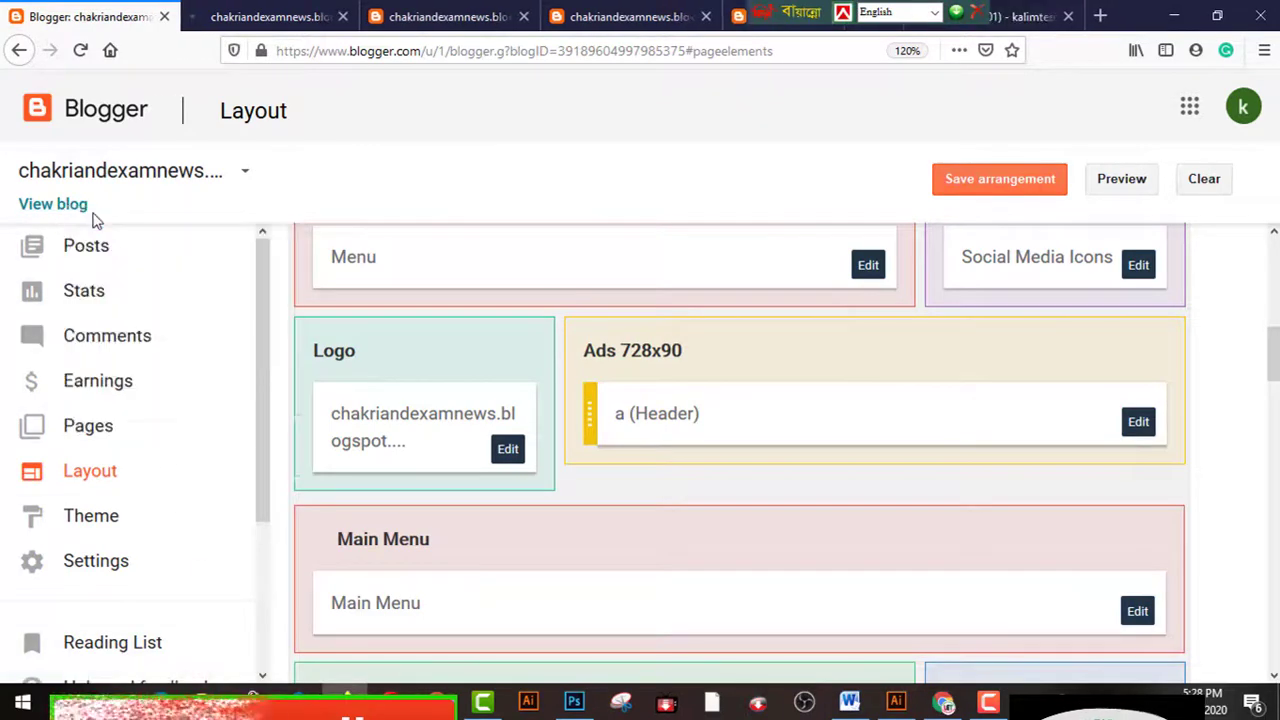
click(285, 18)
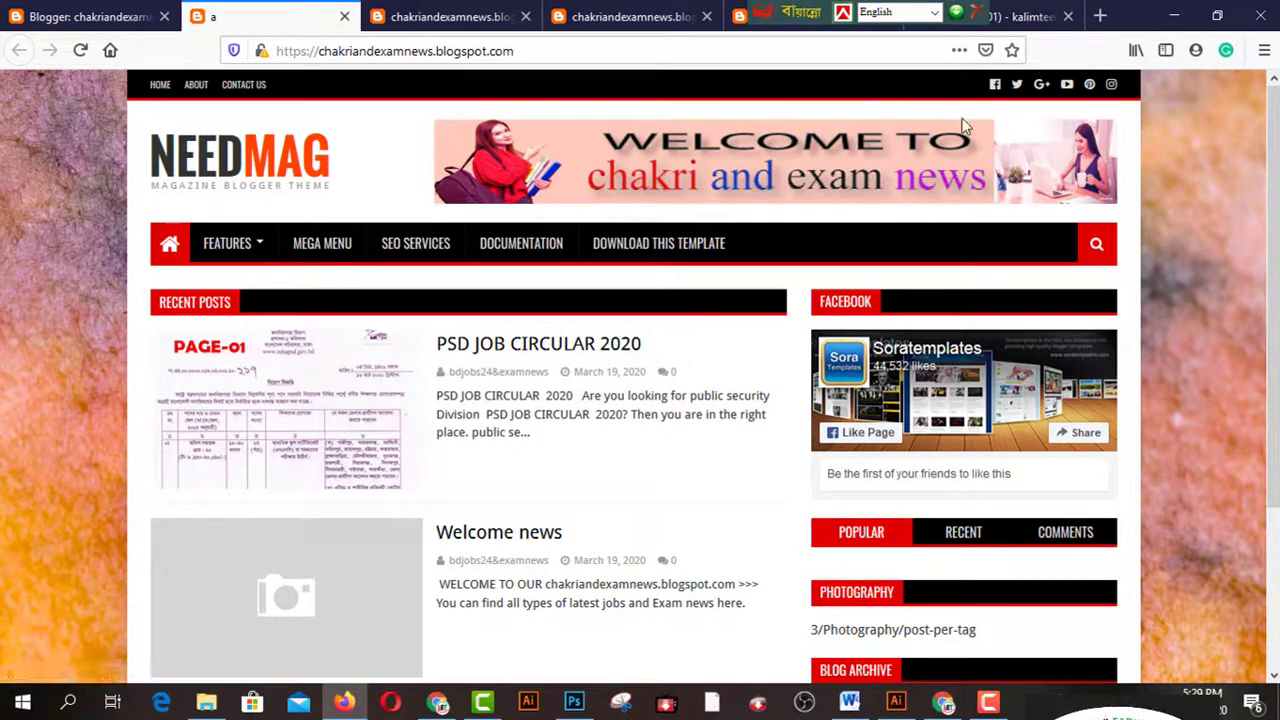
Bring up the YouTube channel in Chrome and show its playlists
click(450, 706)
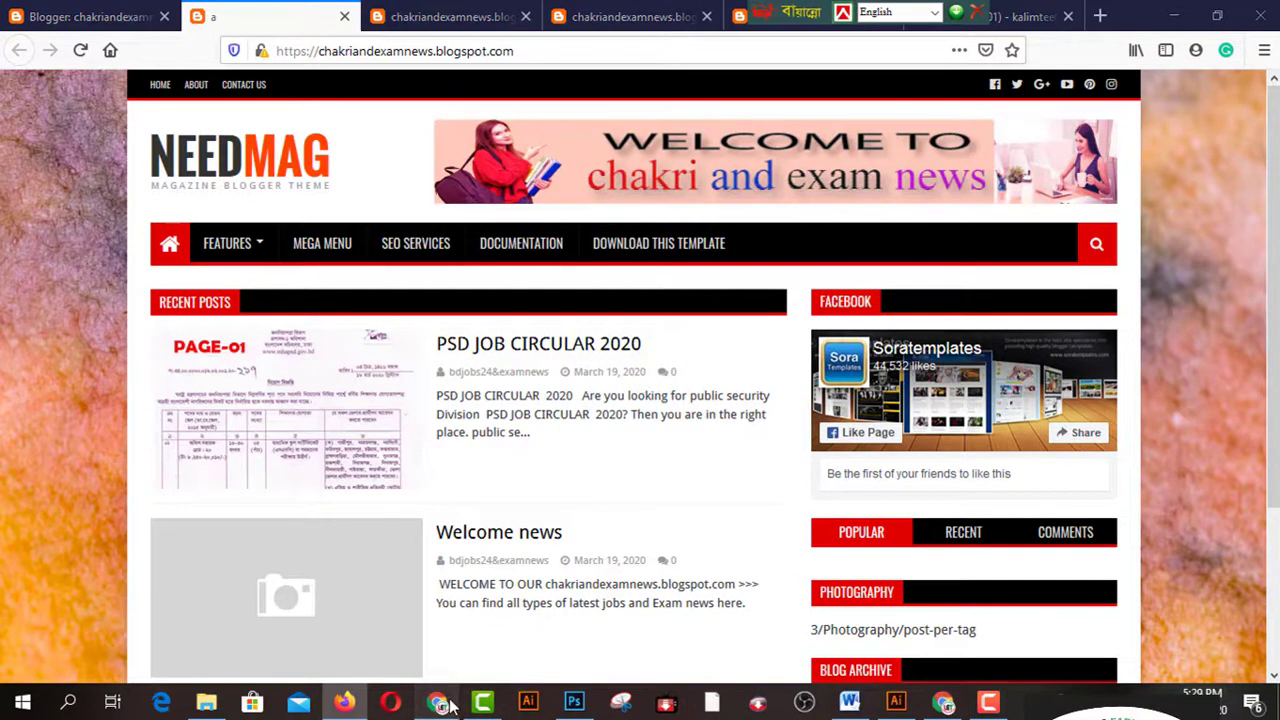
click(940, 704)
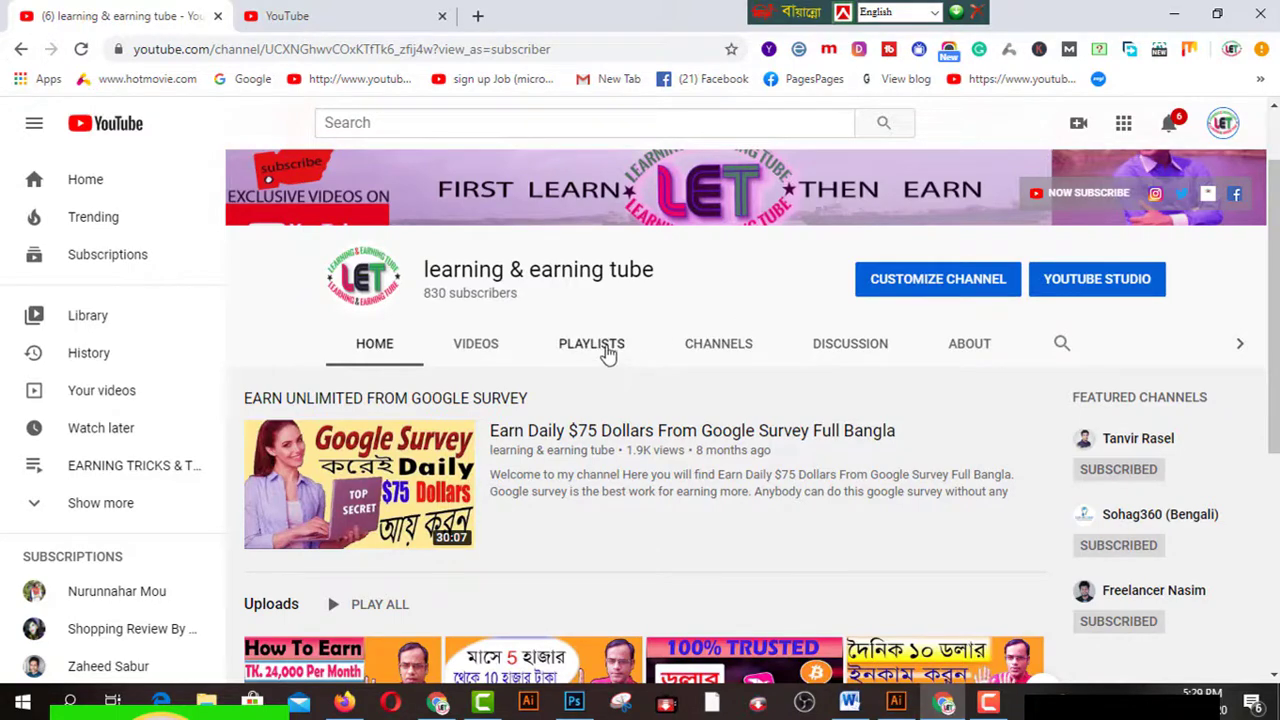
click(606, 349)
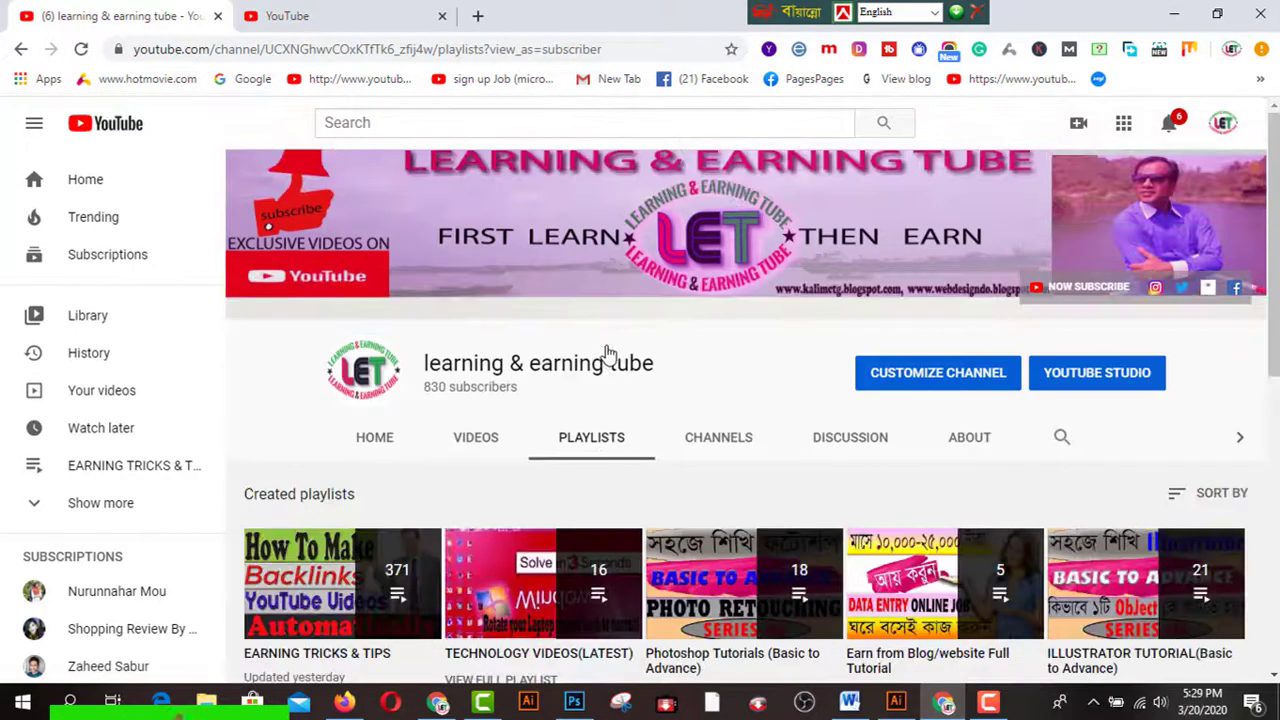
Open the Earn from Blog/website Full Tutorial playlist and pause its video
scroll(540, 444, down, 5)
scroll(540, 444, down, 2)
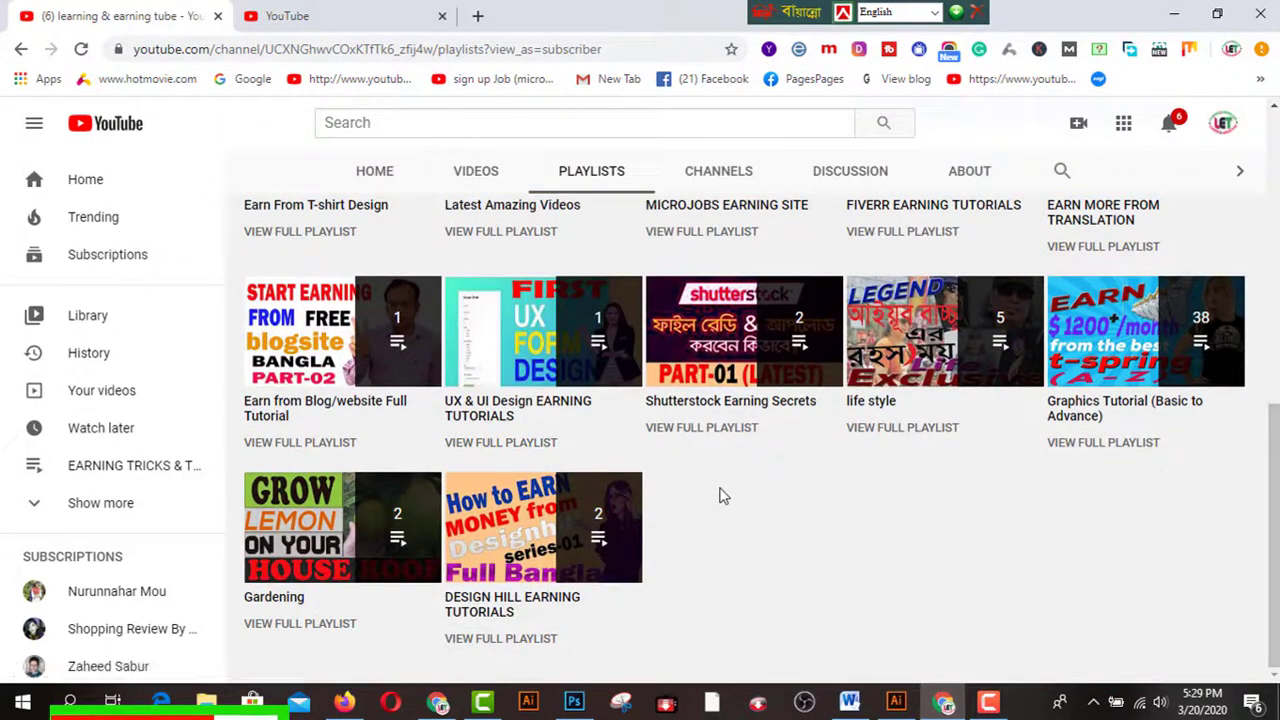
click(387, 406)
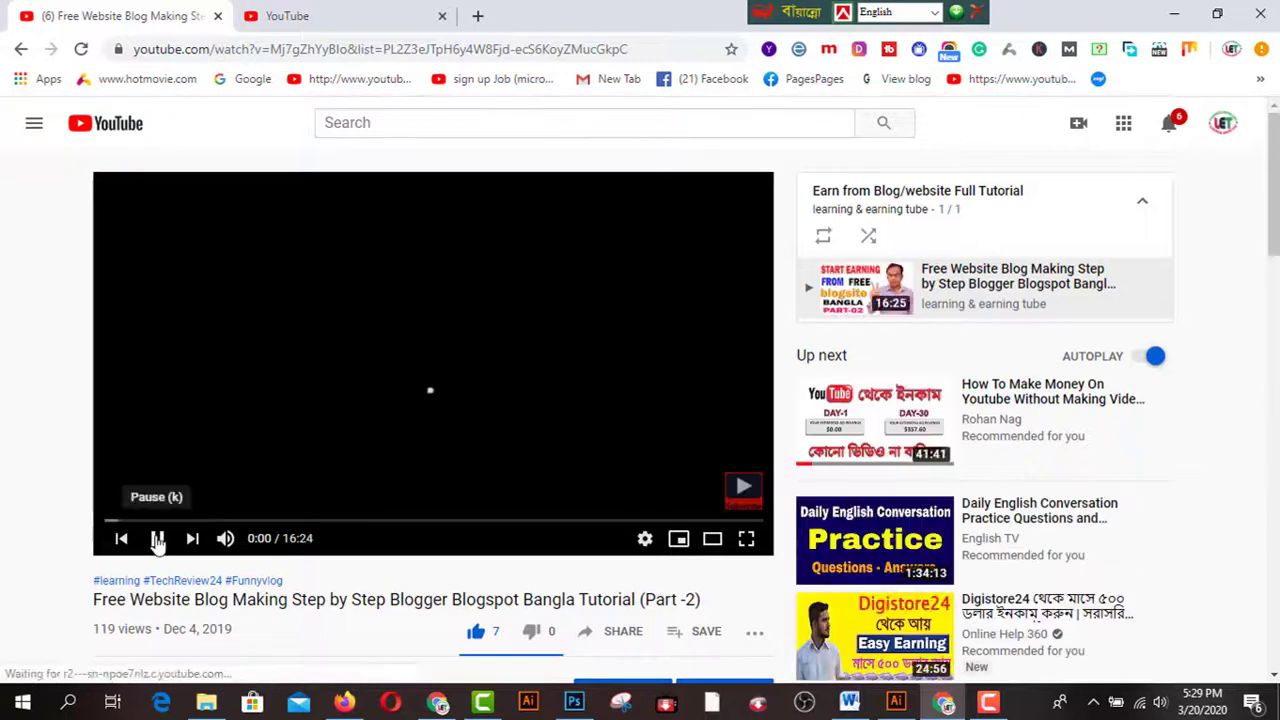
click(157, 540)
scroll(480, 575, down, 4)
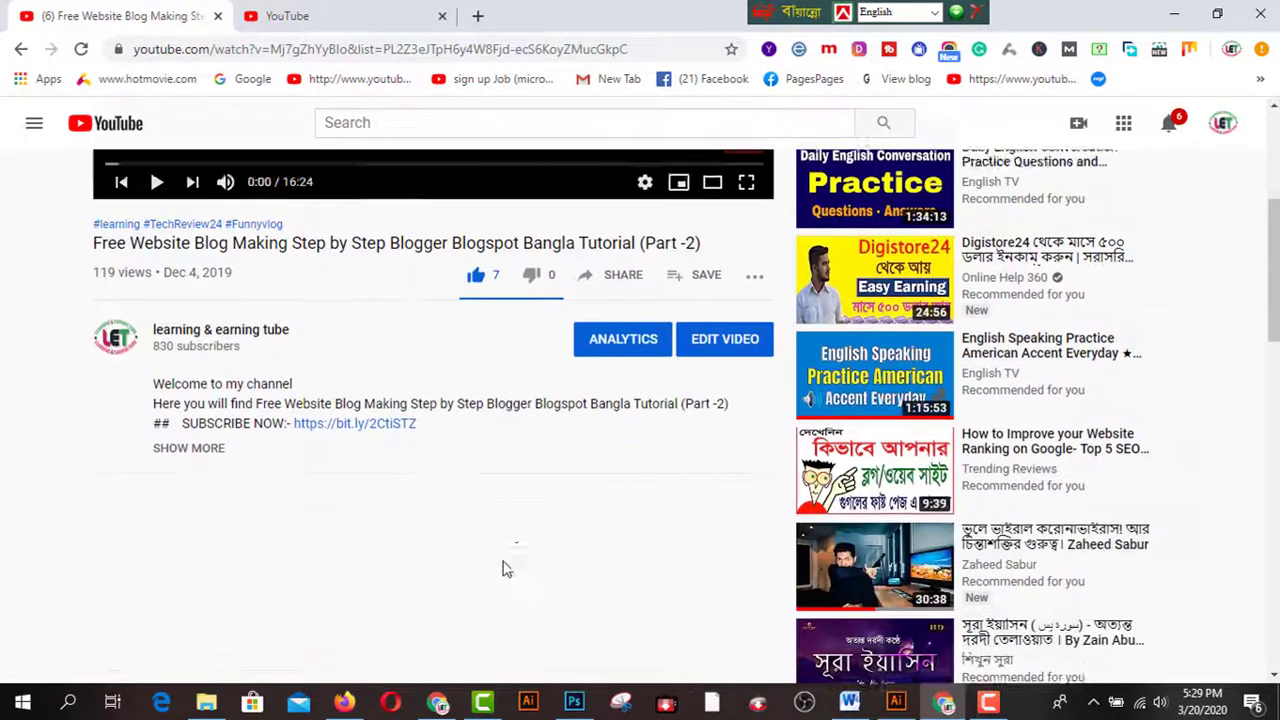